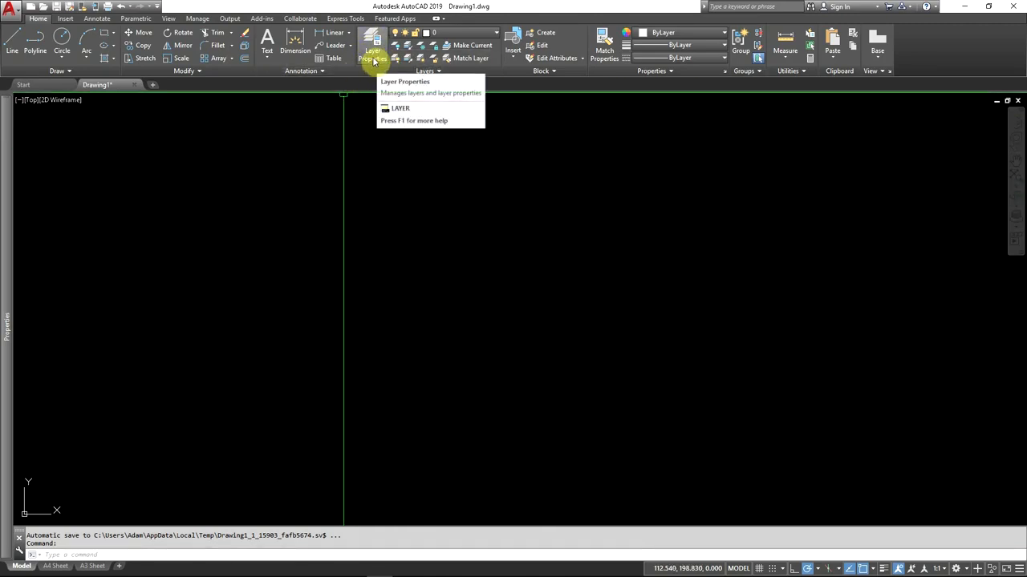
Create a new layer named Outline in the layer properties manager.
left_click(372, 53)
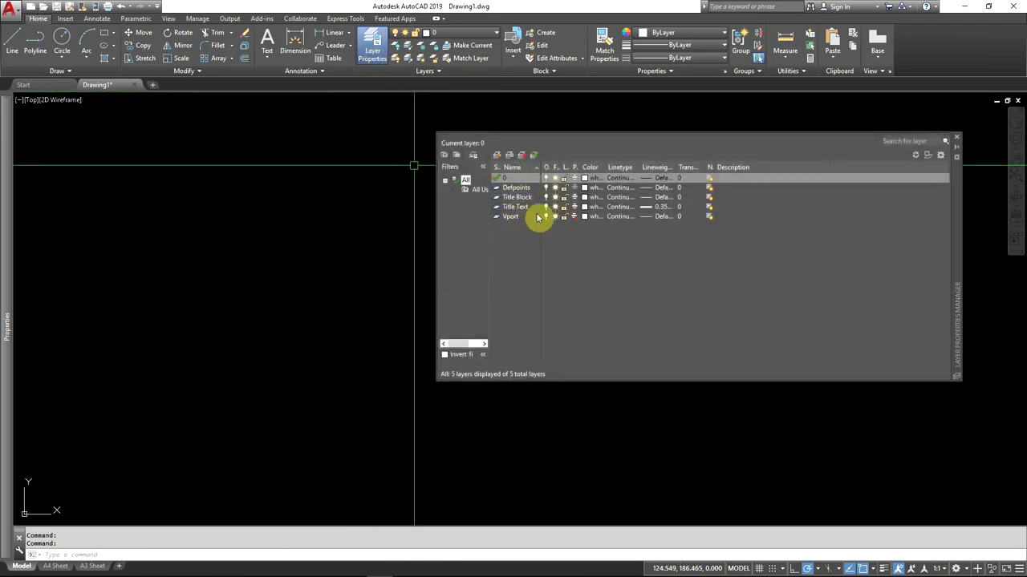
left_click(496, 156)
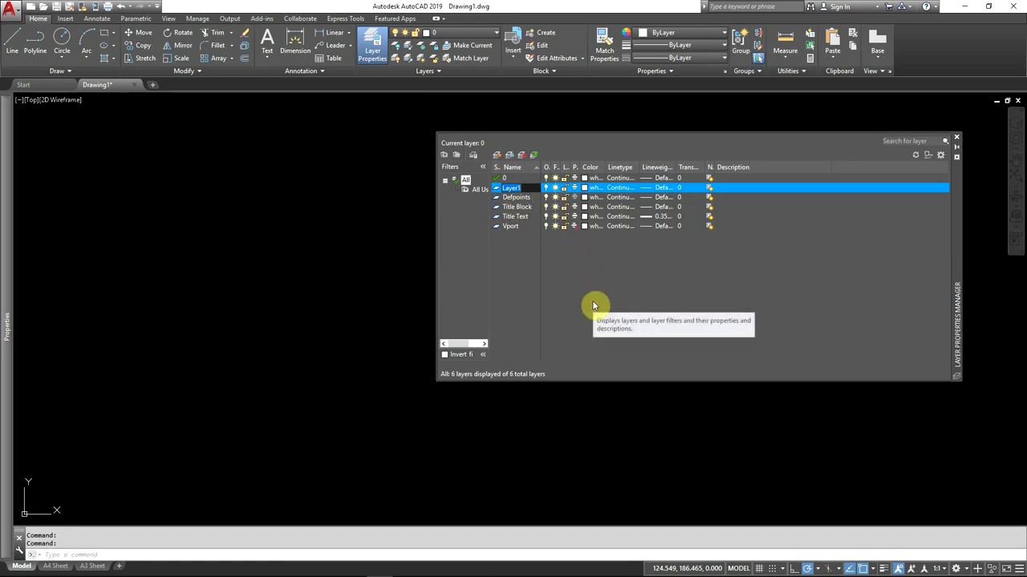
type("Outline")
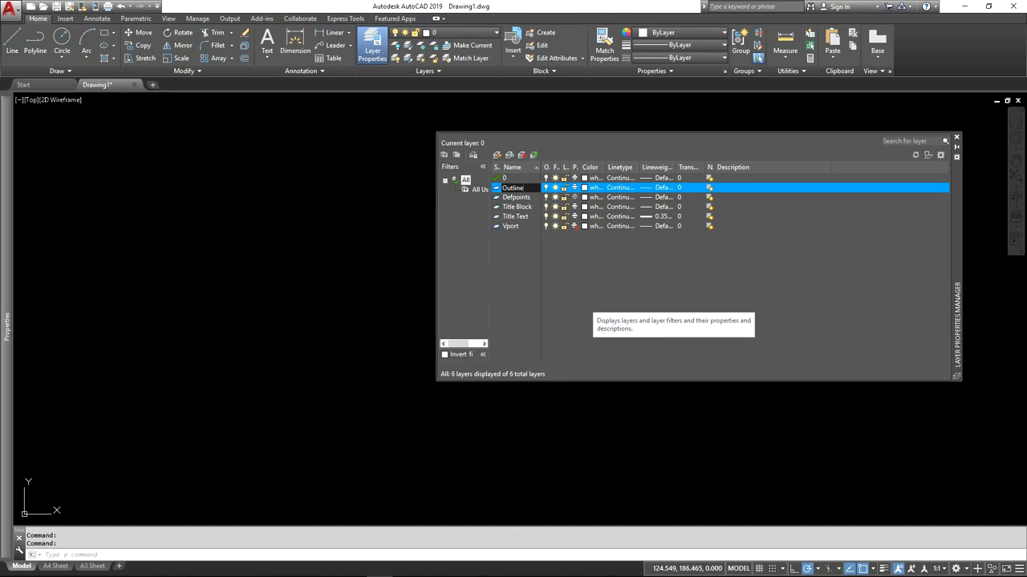
key("Return")
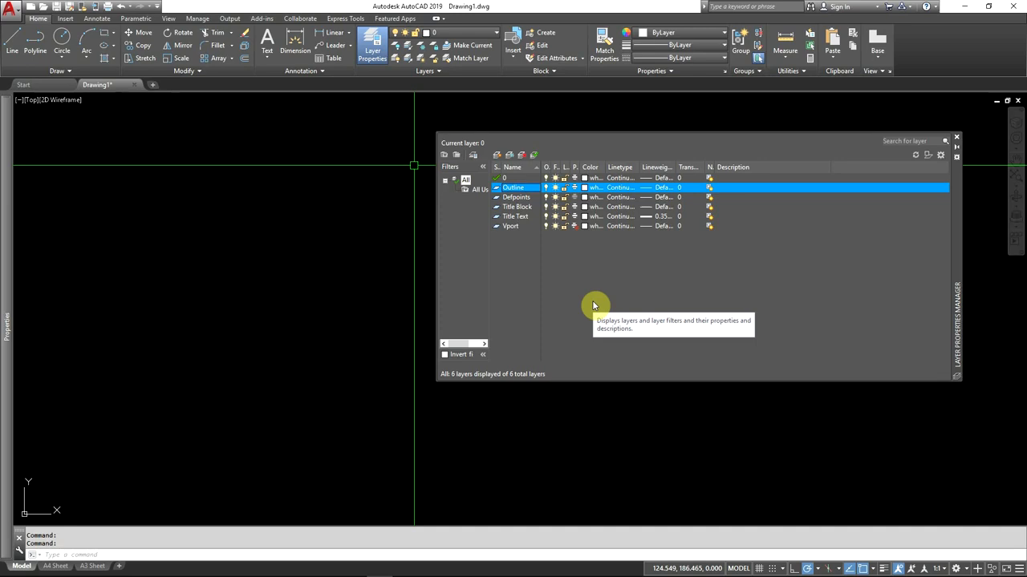
Add two more layers named Center and Hidden.
left_click(498, 155)
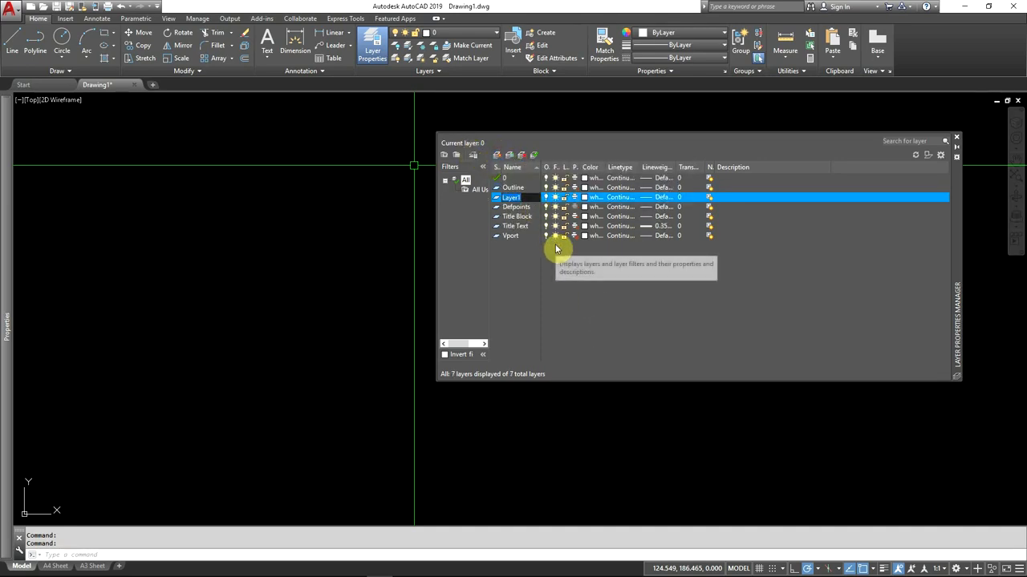
type("Center")
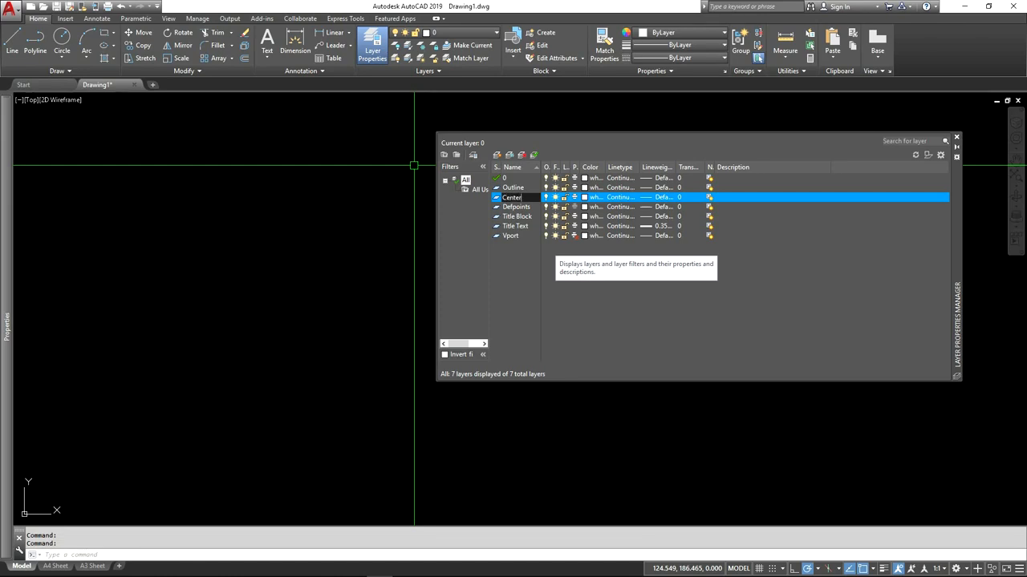
key("Return")
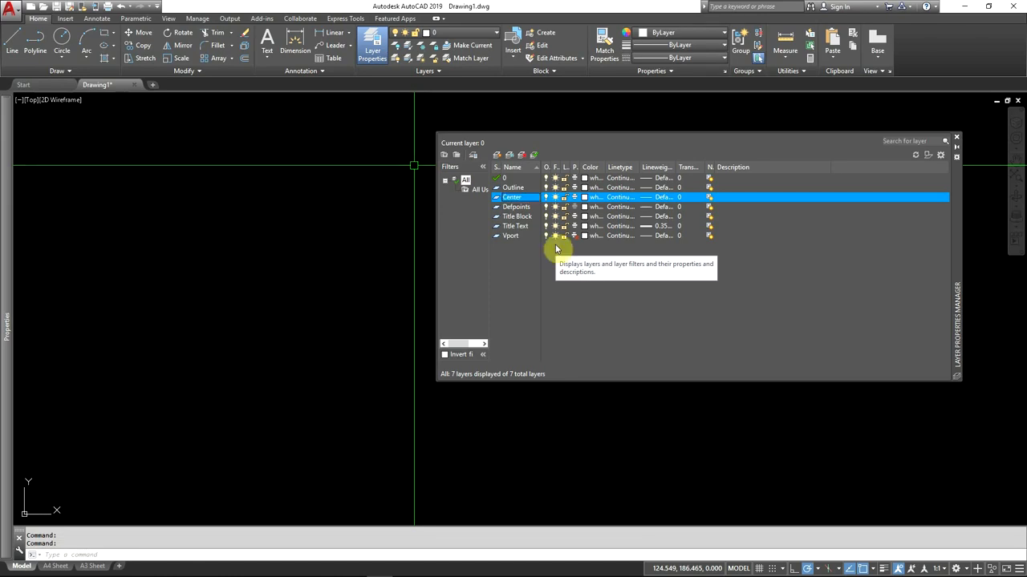
left_click(496, 155)
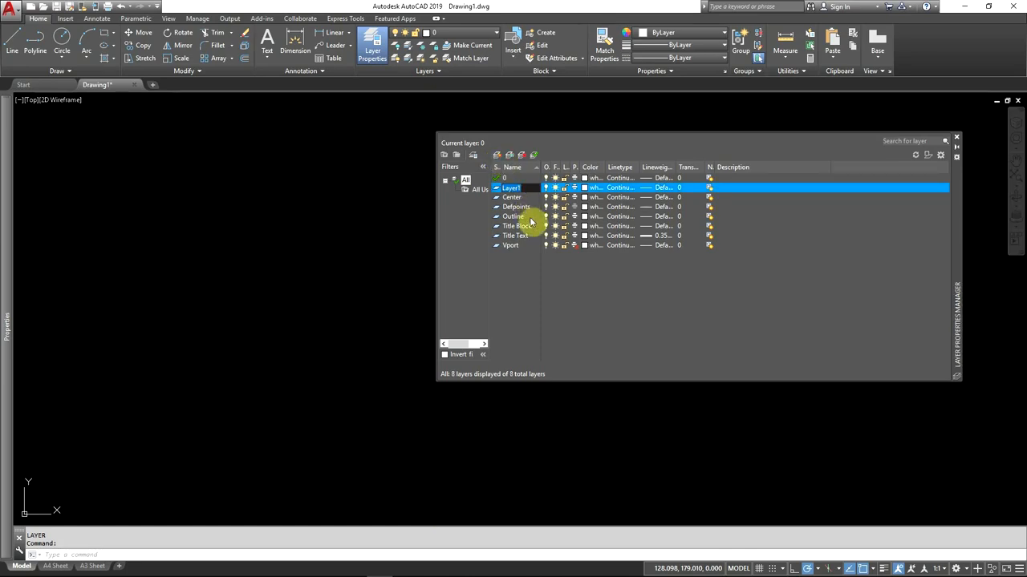
type("Hidden")
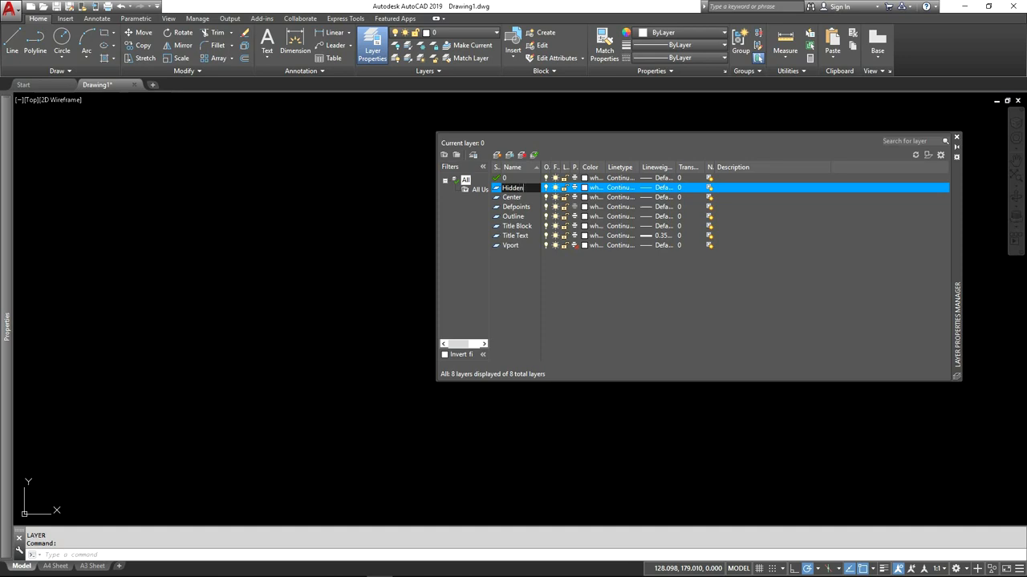
key("Return")
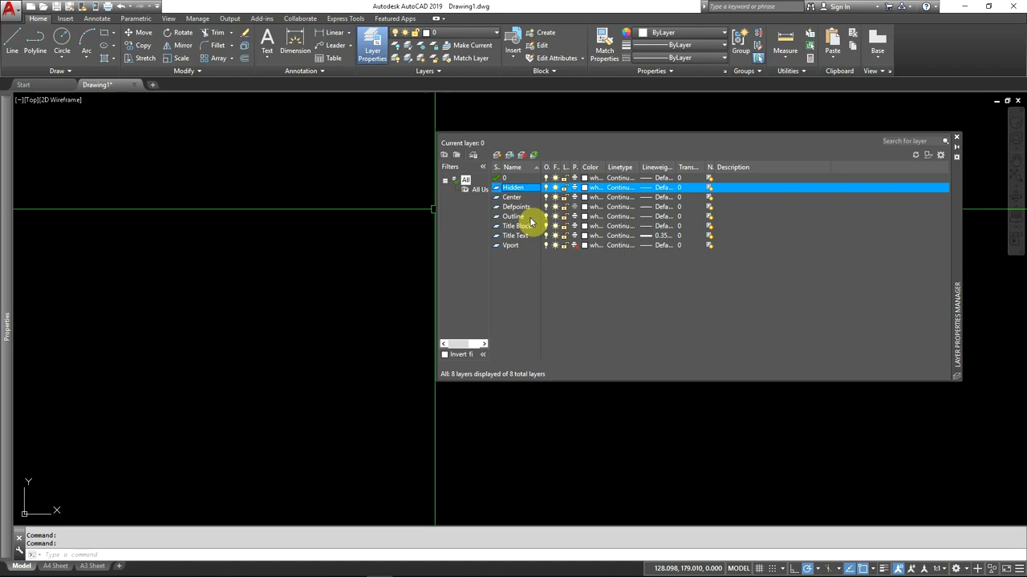
Set the Hidden layer's color to magenta and the Center layer's color to red.
left_click(586, 189)
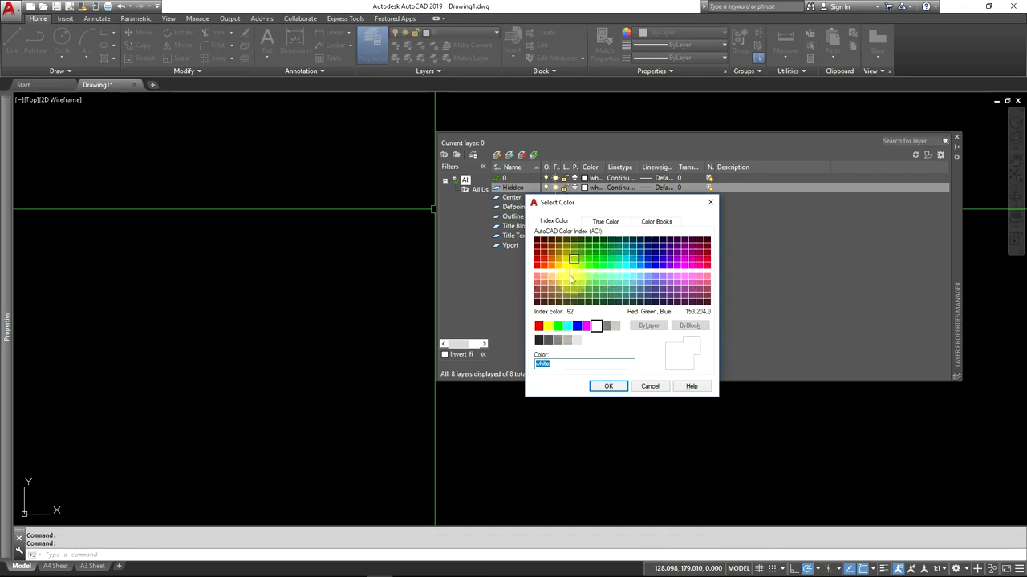
left_click(587, 327)
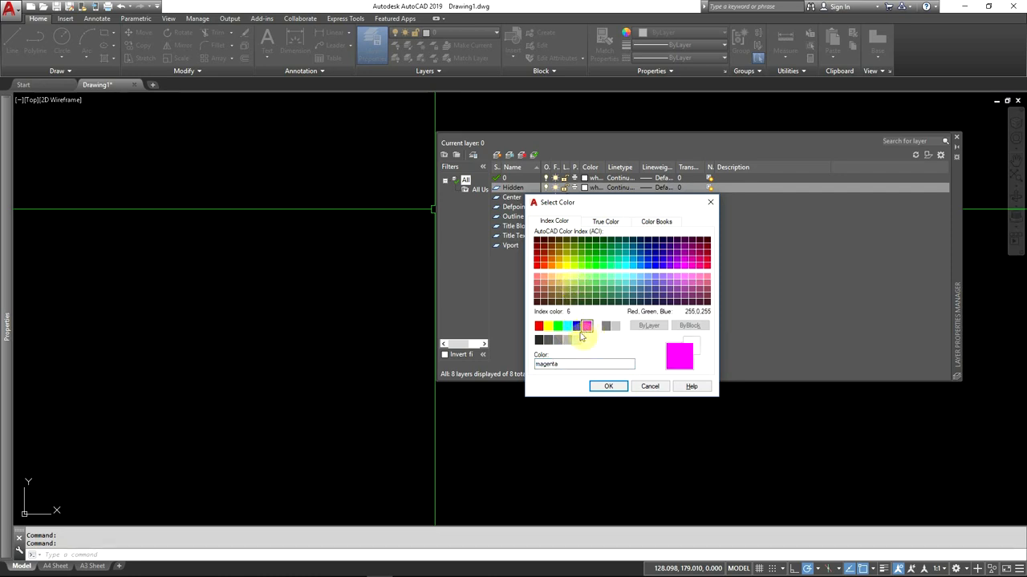
left_click(605, 387)
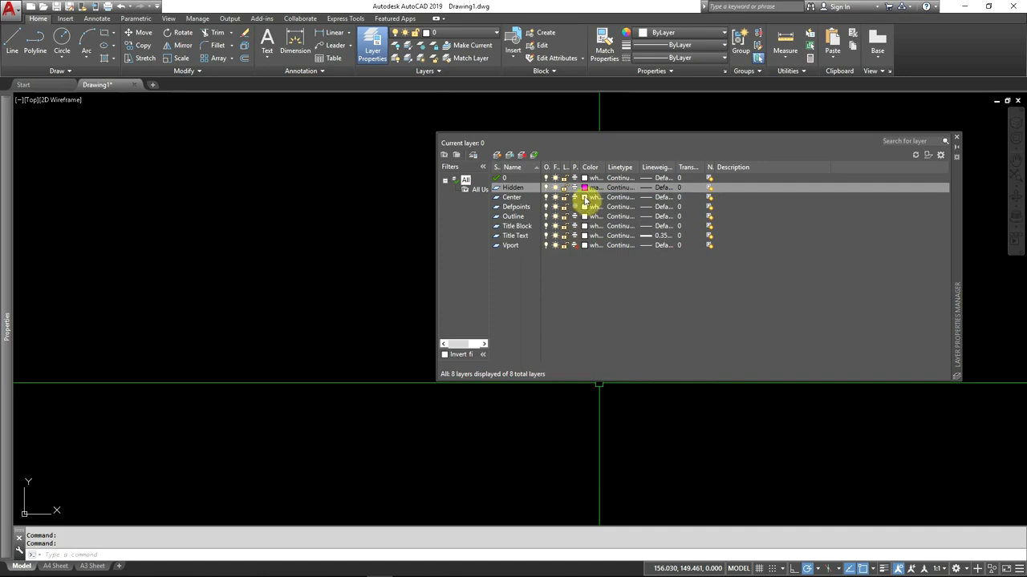
left_click(585, 201)
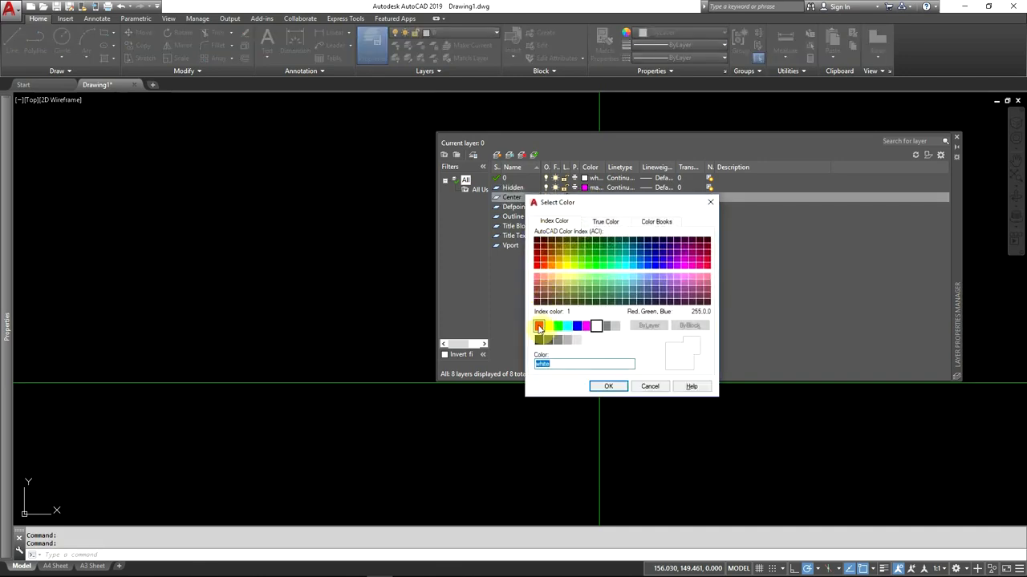
left_click(539, 327)
left_click(609, 387)
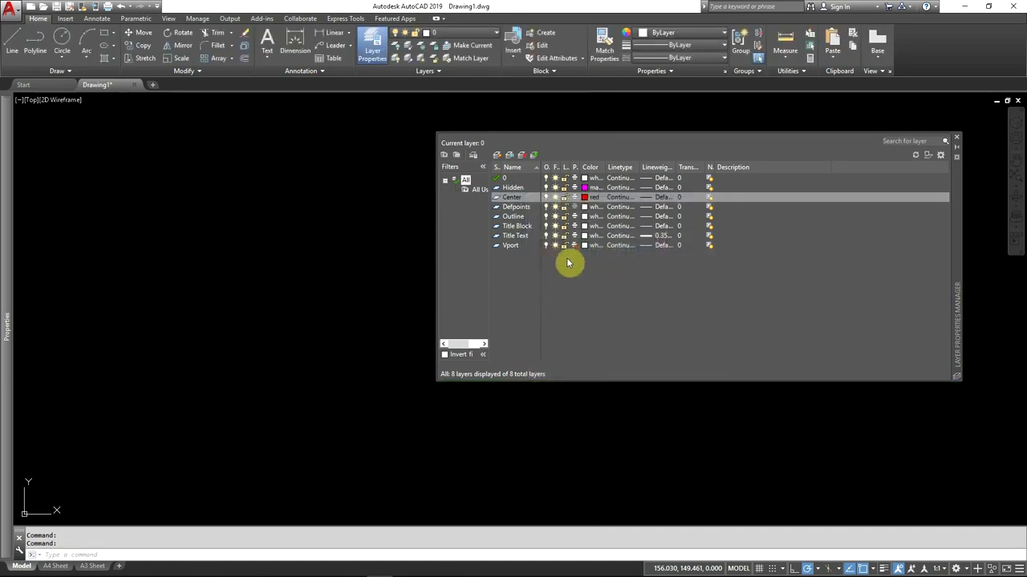
Set the Outline layer's color to cyan.
left_click(584, 217)
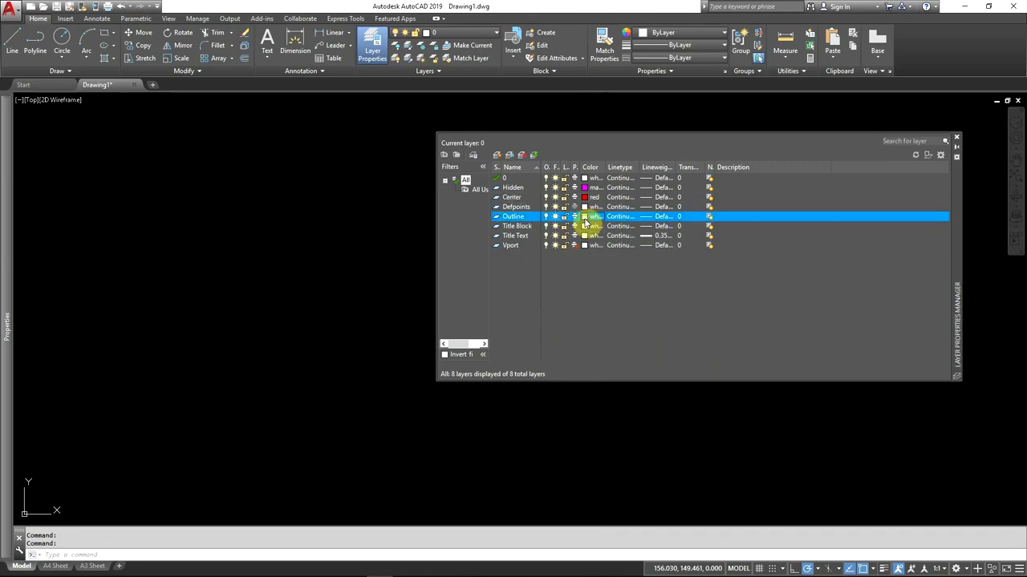
left_click(568, 325)
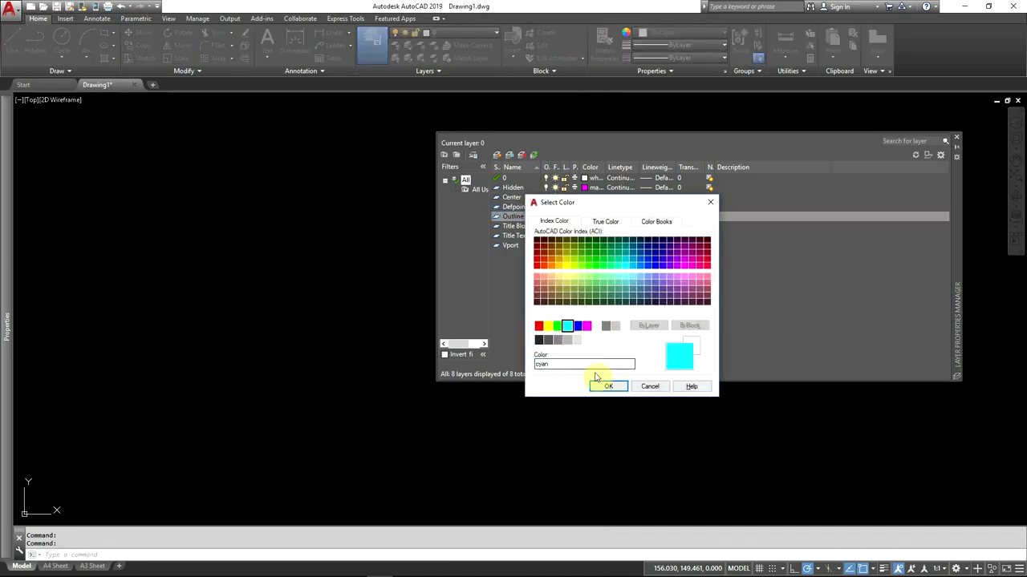
left_click(608, 387)
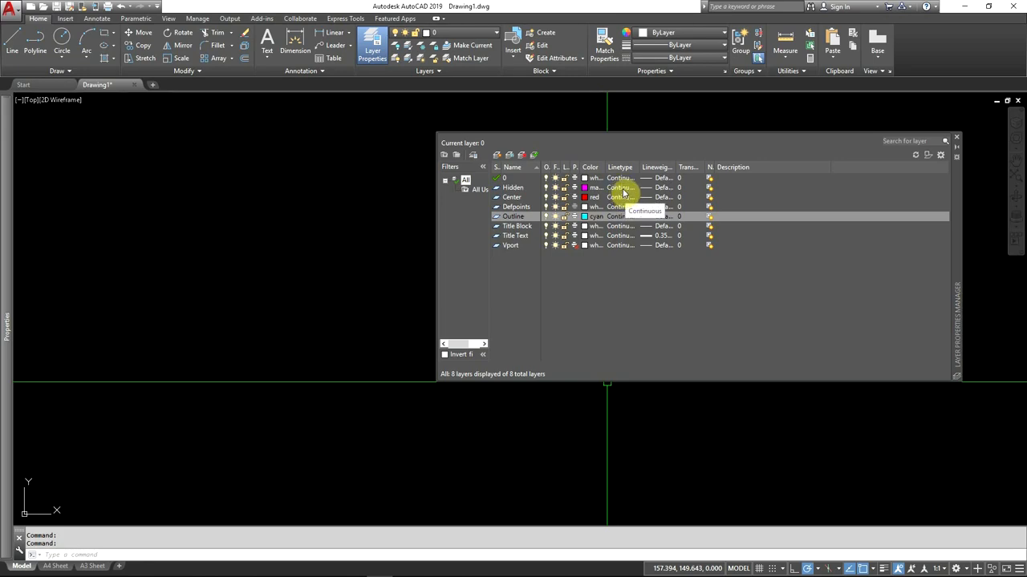
Open the Hidden layer's linetype selection and find HIDDEN2 among the linetypes available for loading.
left_click(617, 188)
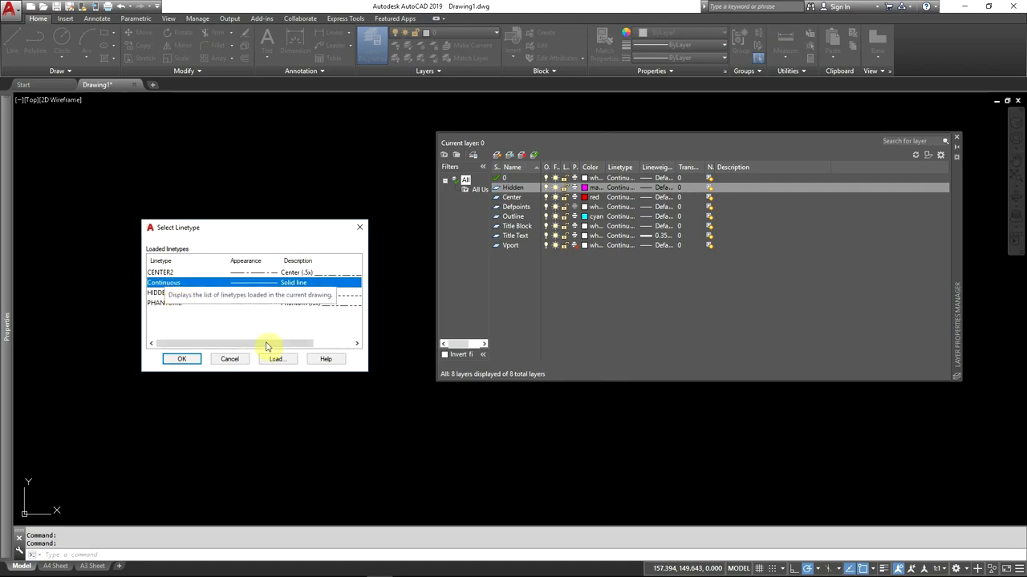
left_click(225, 333)
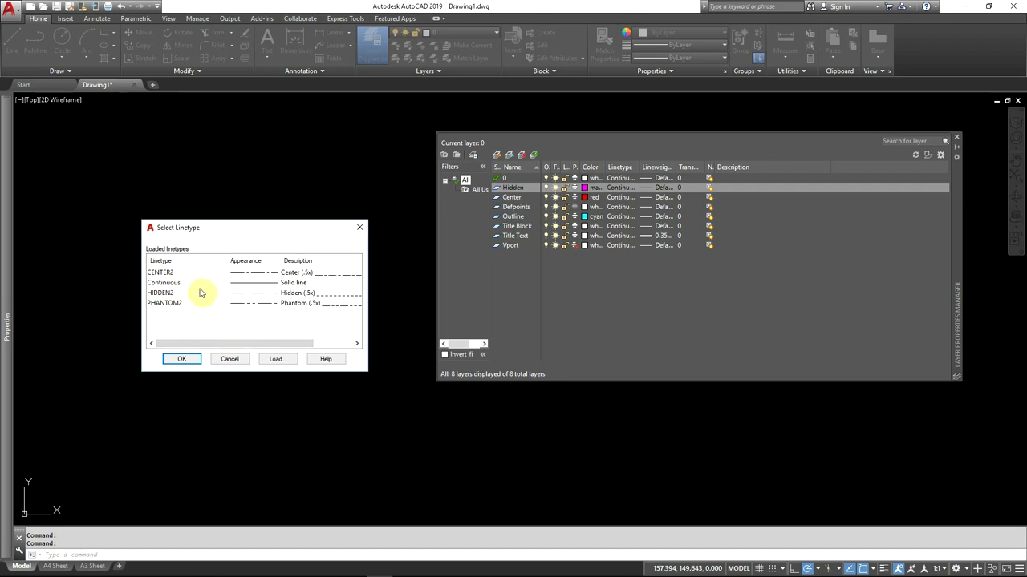
left_click(276, 360)
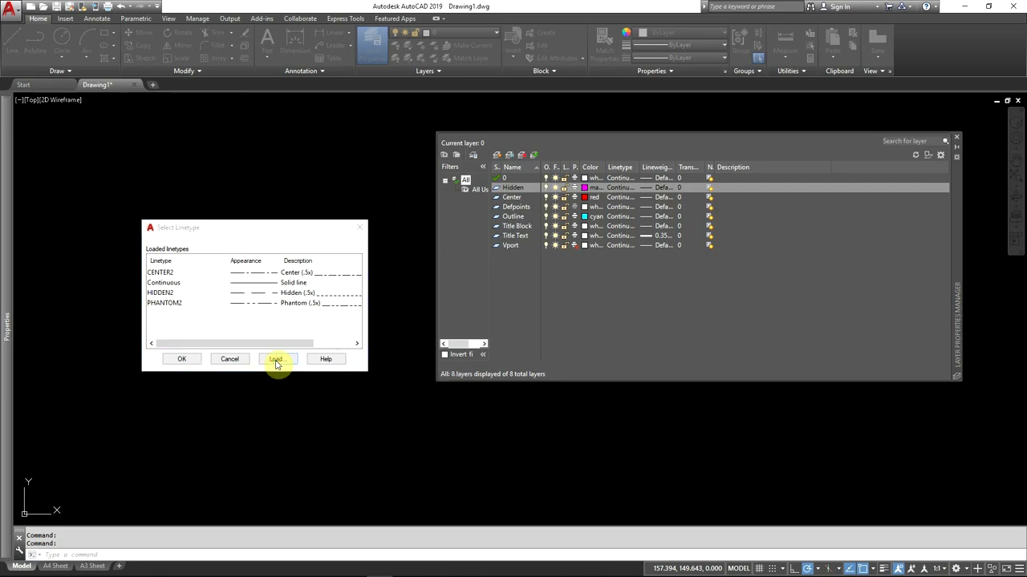
left_click_drag(265, 178, 265, 136)
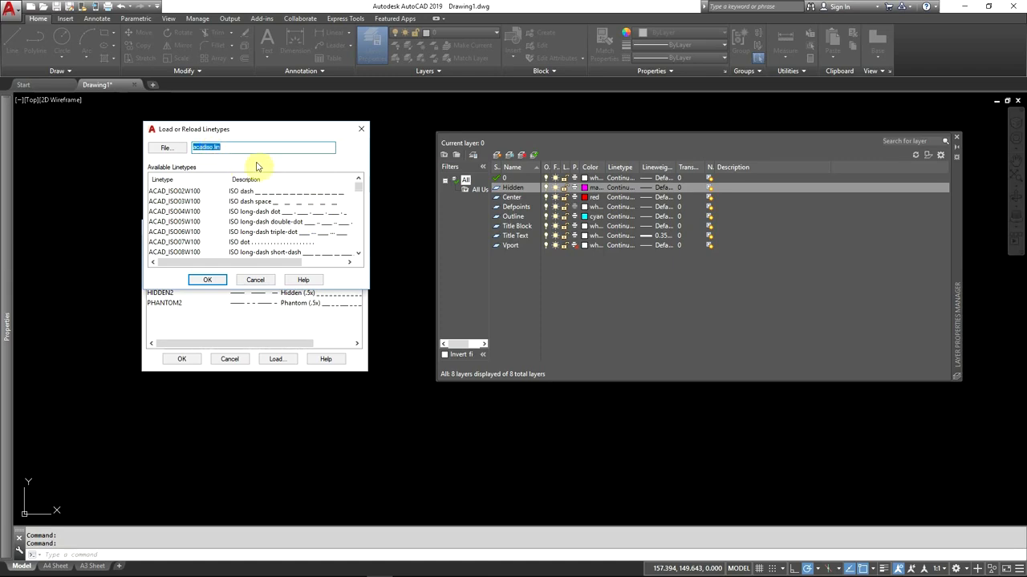
left_click(193, 231)
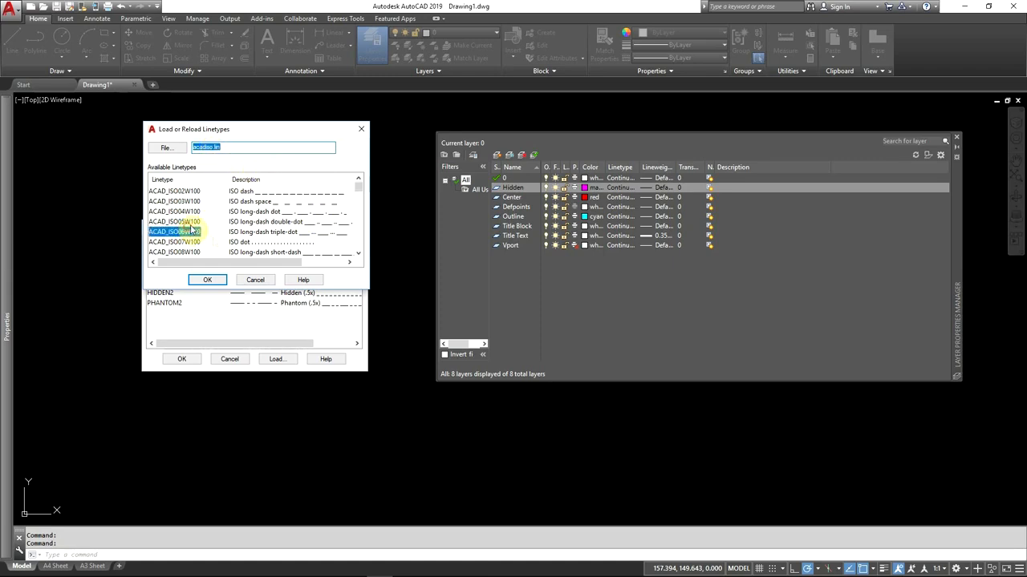
scroll(191, 233, "down", 3)
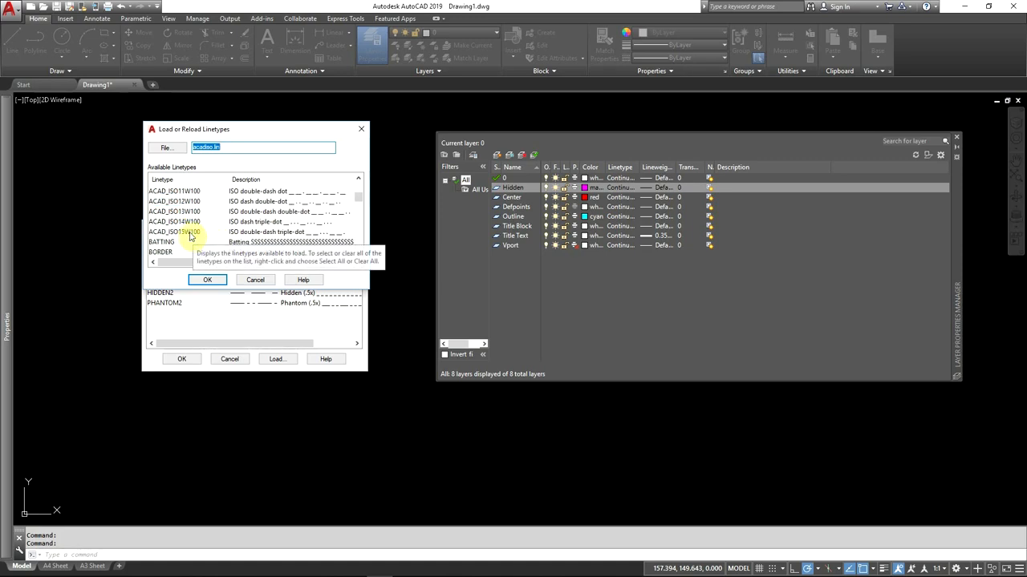
scroll(191, 234, "up", 1)
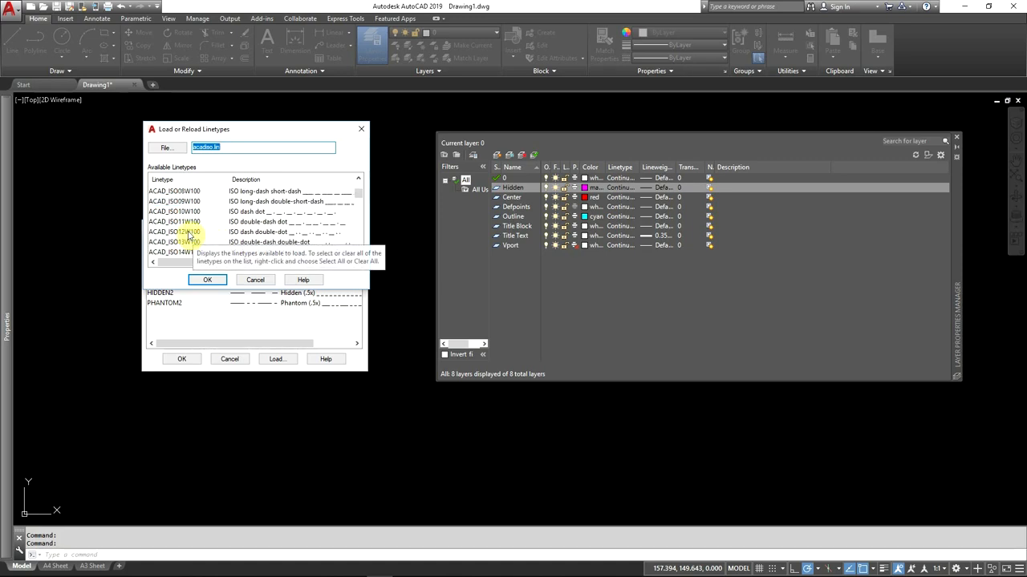
type("h")
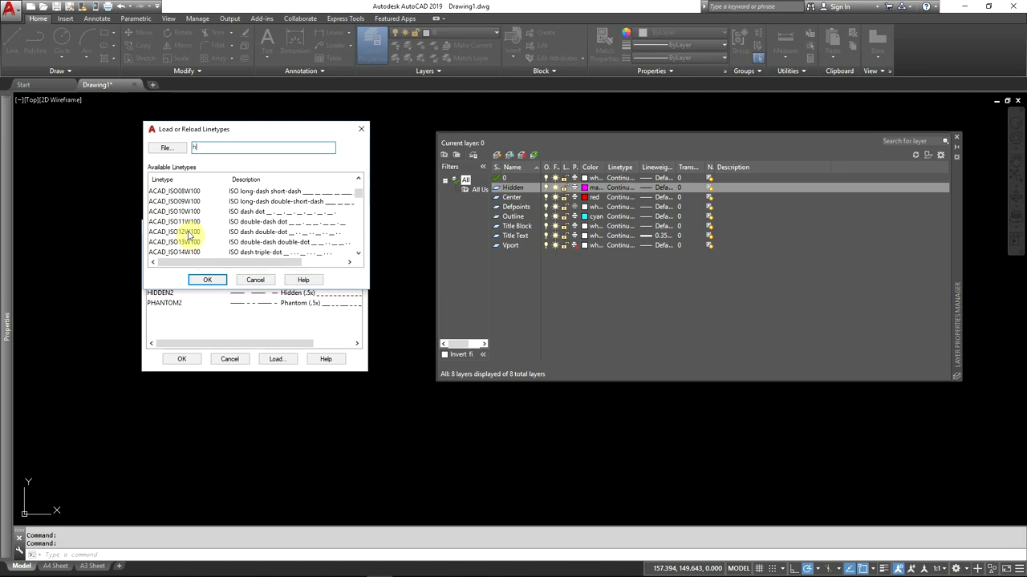
left_click(189, 204)
key("h")
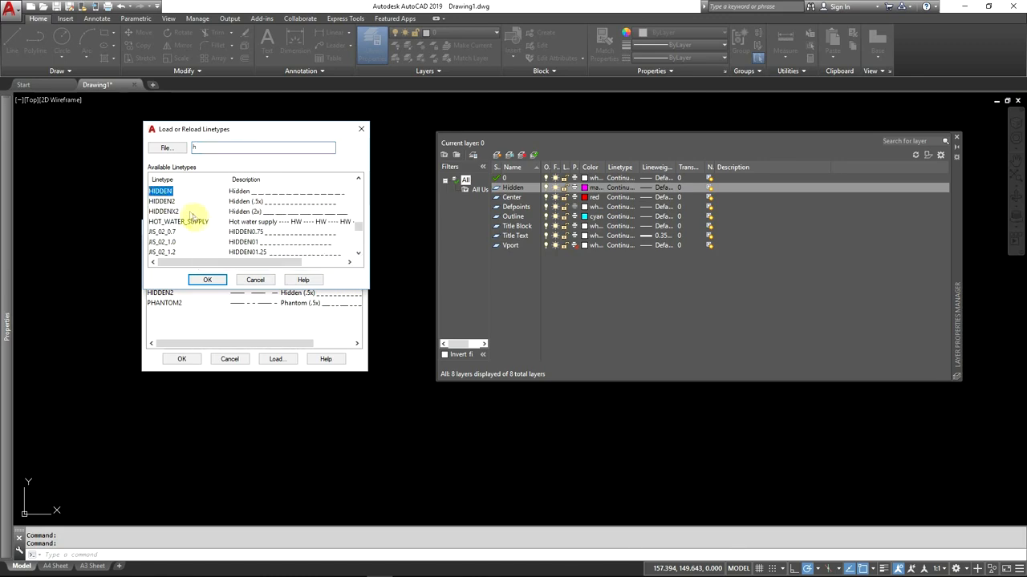
left_click(166, 201)
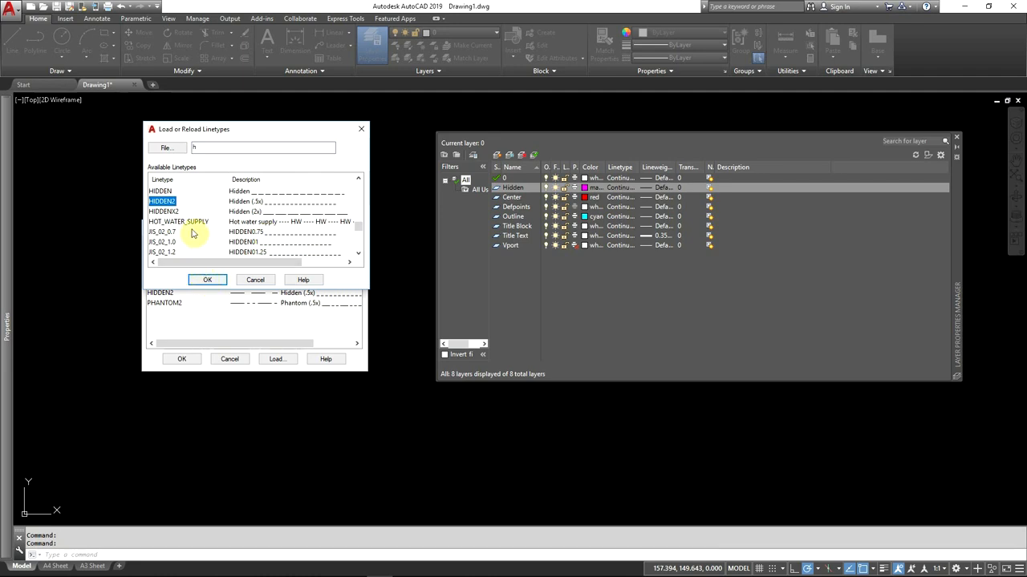
Try to load the CENTER2 linetype from the available linetypes.
key("c")
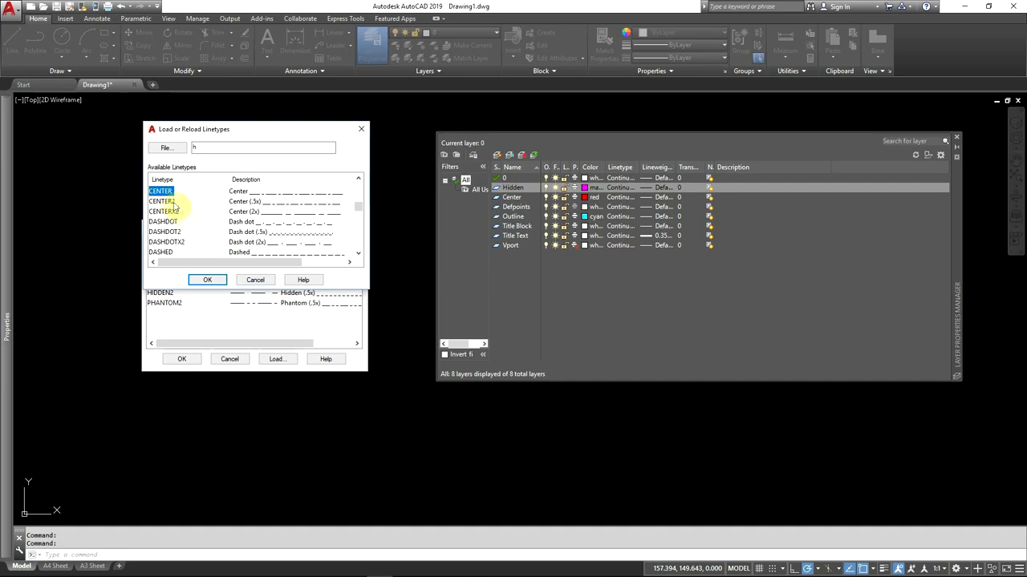
left_click(163, 202)
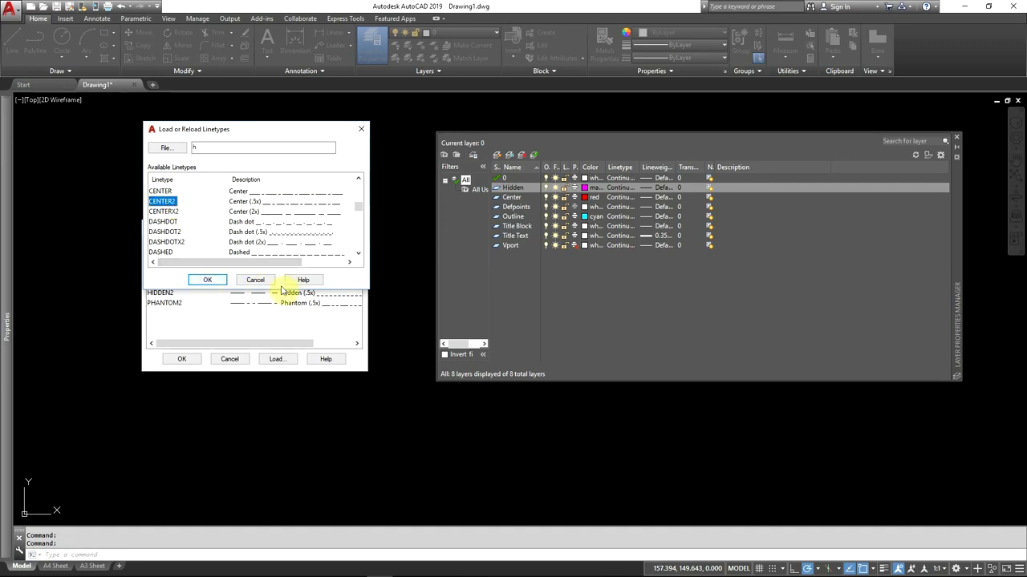
left_click(208, 279)
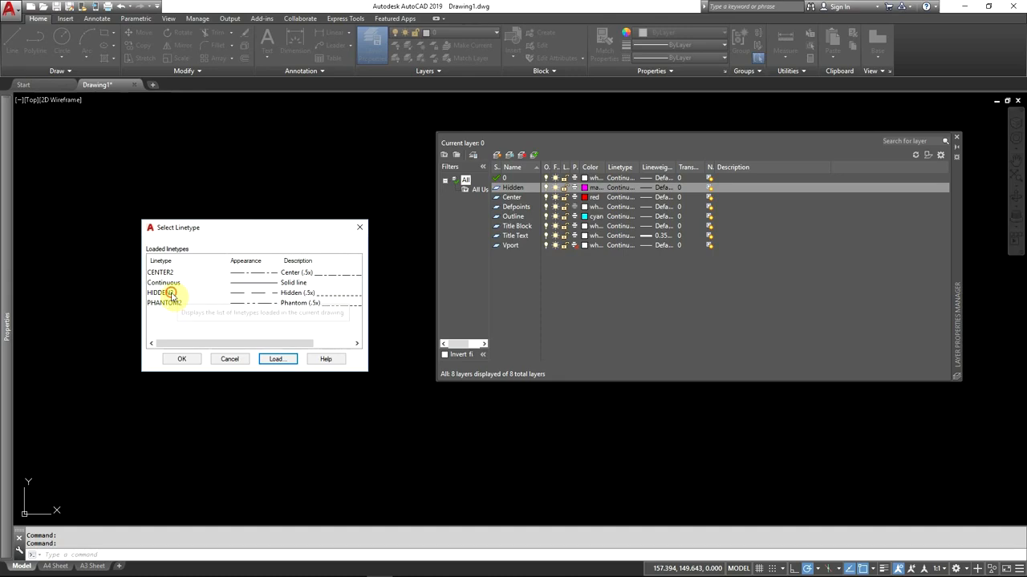
Assign the HIDDEN2 linetype to the Hidden layer and the CENTER2 linetype to the Center layer.
left_click(169, 294)
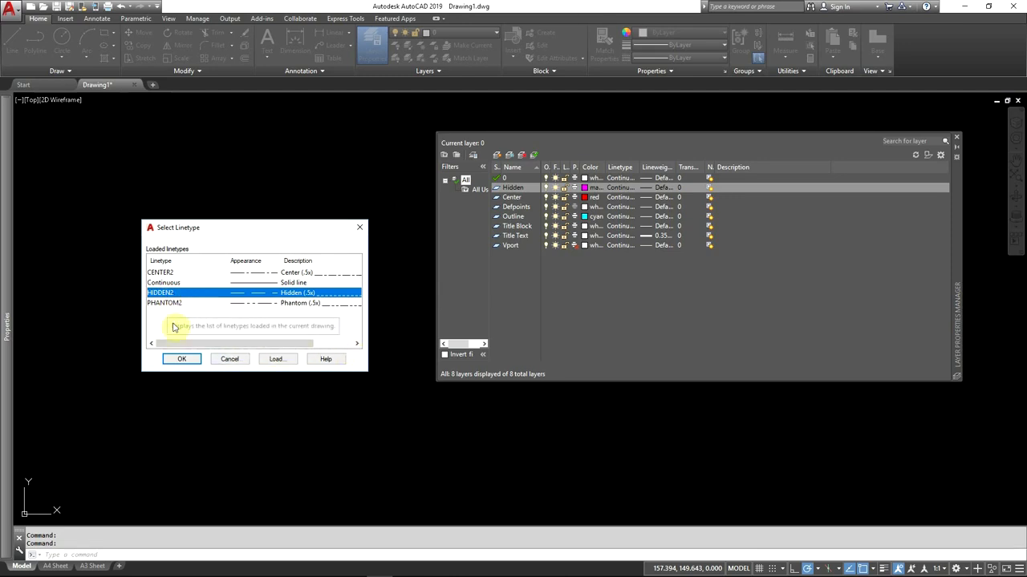
left_click(187, 358)
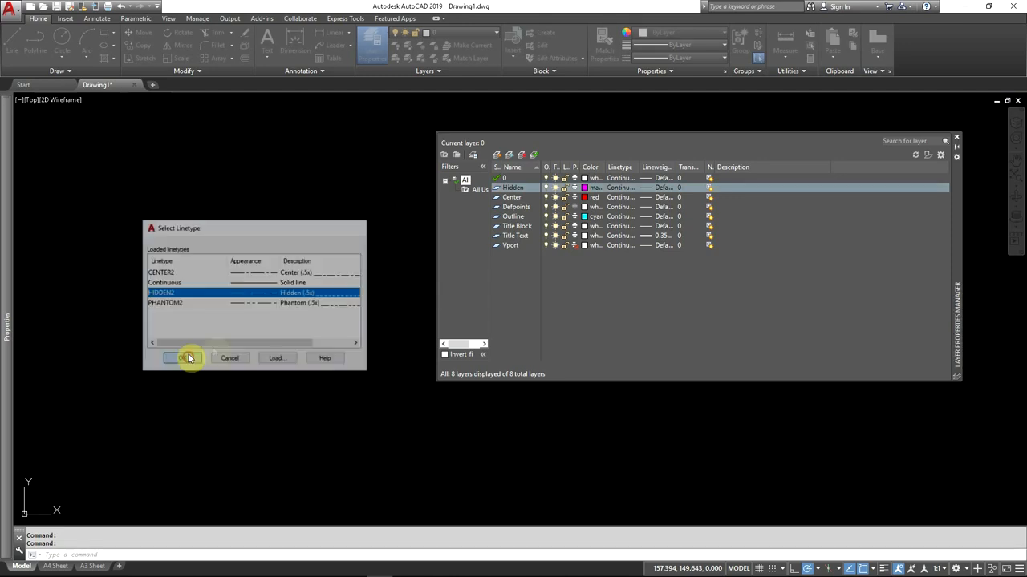
left_click(623, 198)
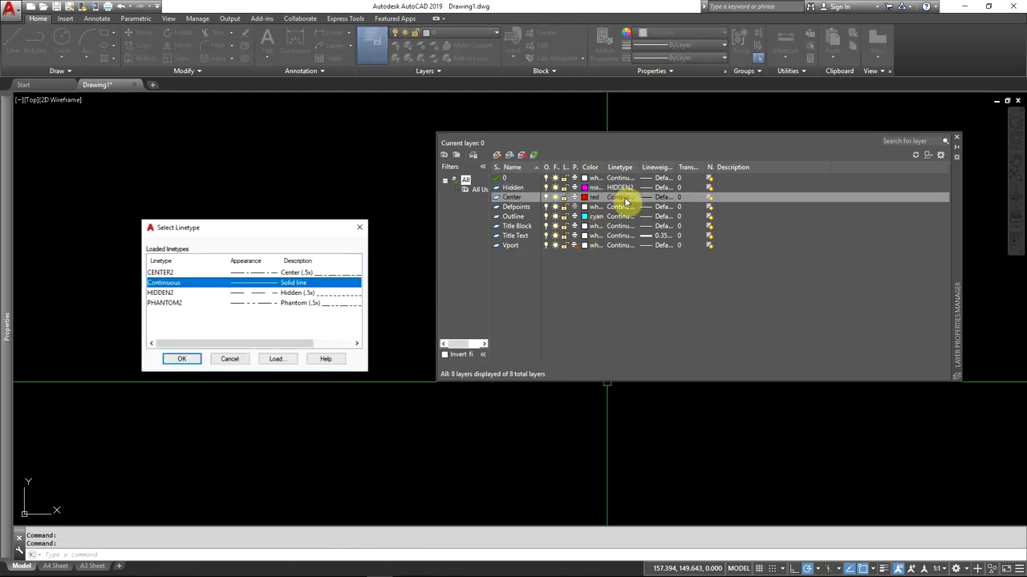
left_click(177, 274)
left_click(182, 358)
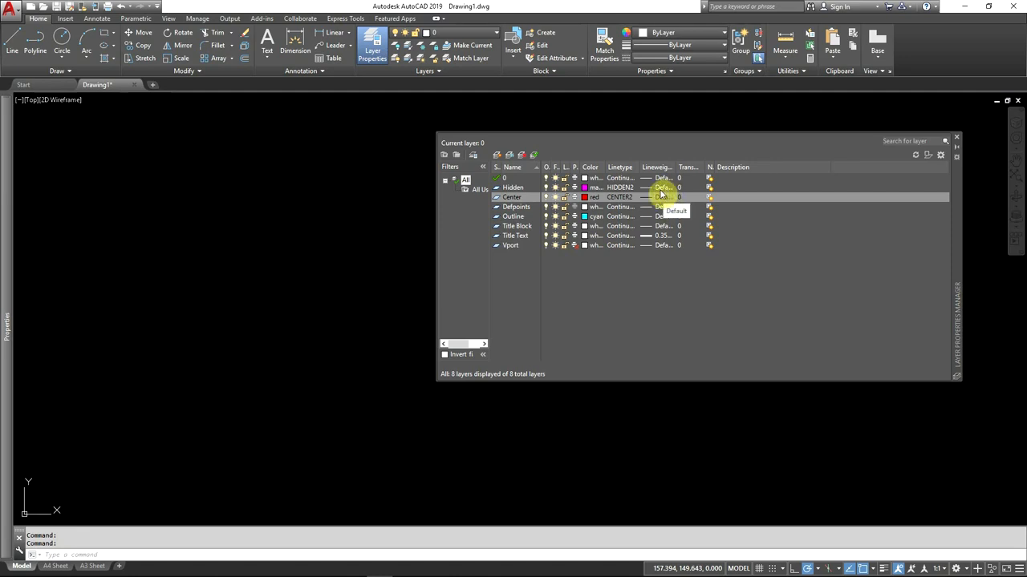
Set the Hidden layer's lineweight to 0.35 mm and the Center layer's lineweight to 0.25 mm.
left_click(661, 188)
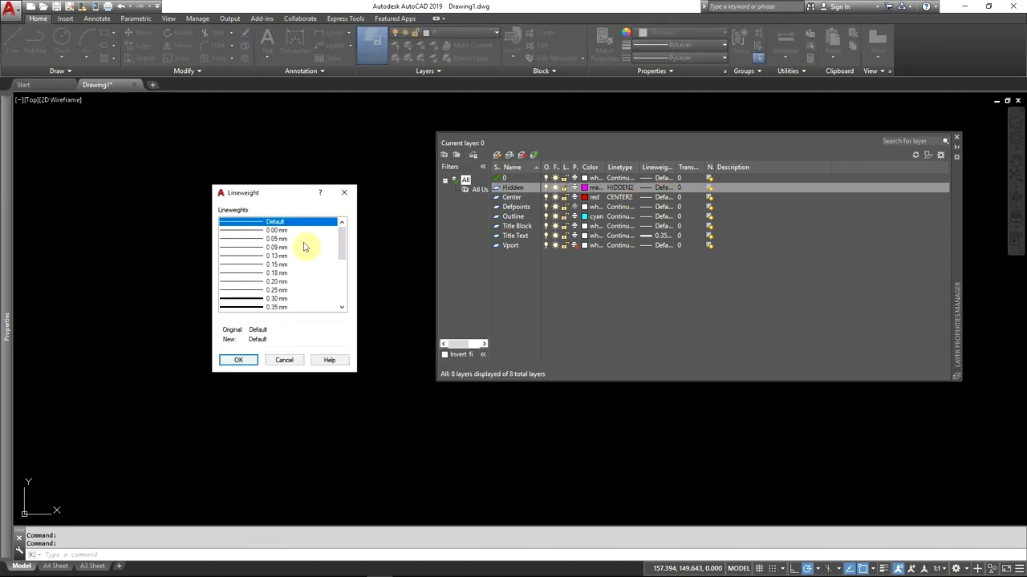
left_click(281, 308)
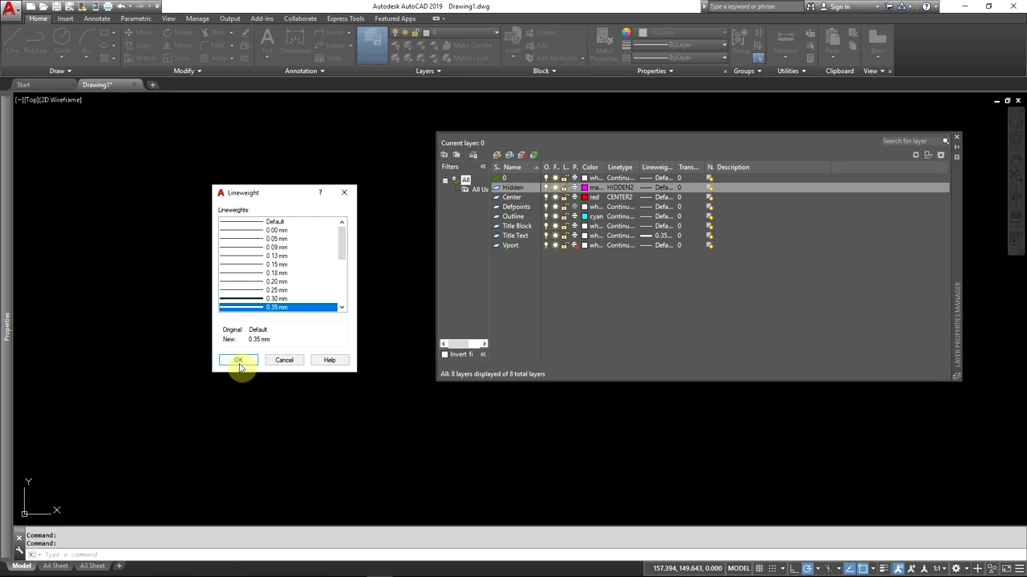
left_click(238, 362)
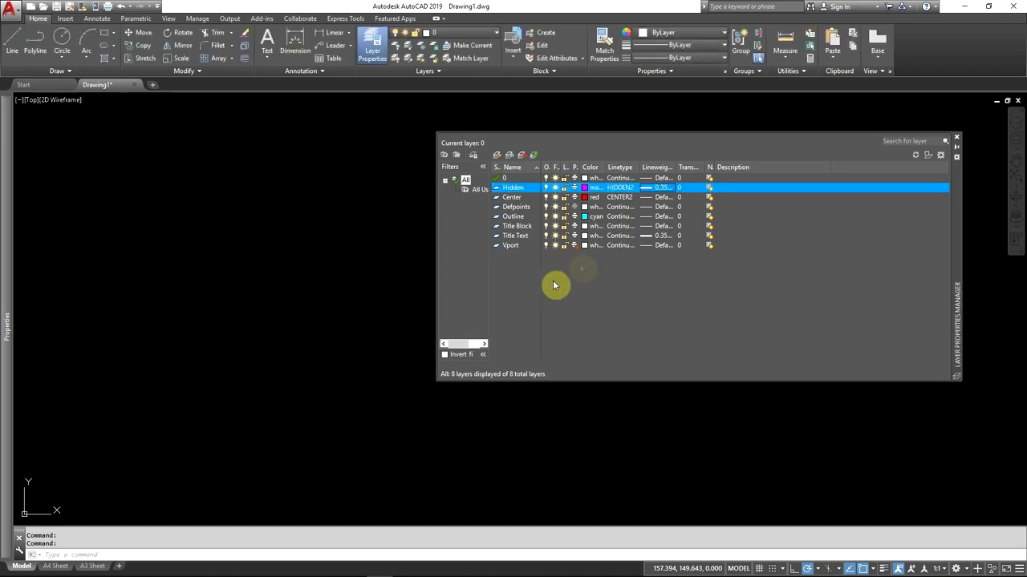
left_click(665, 199)
left_click(665, 199)
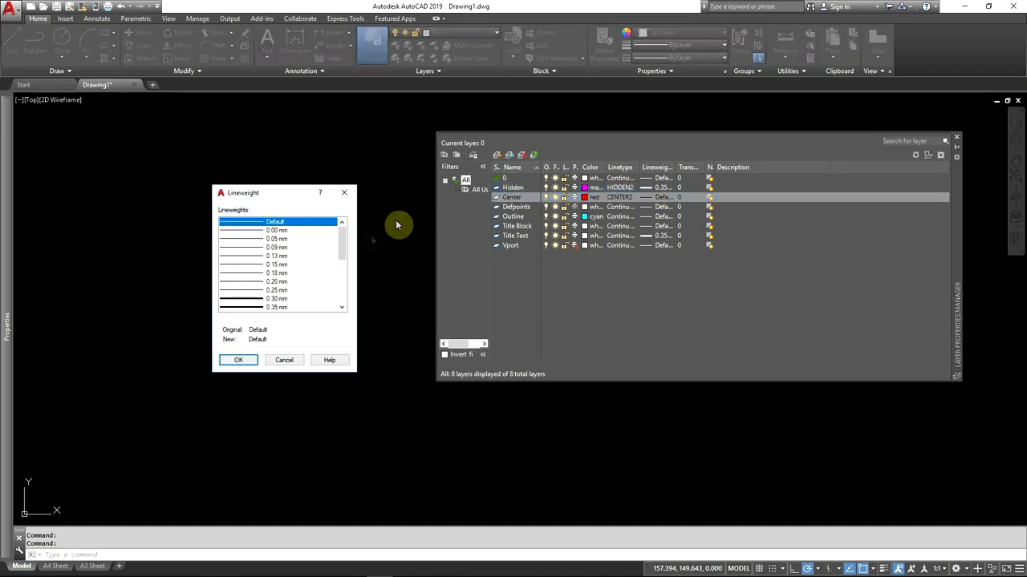
left_click(276, 290)
left_click(248, 360)
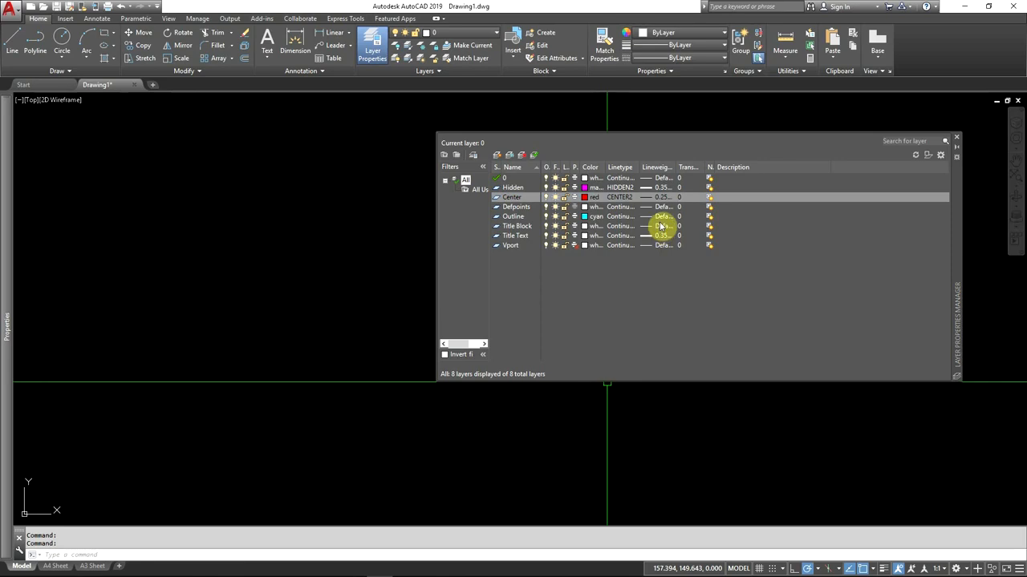
Set the Outline layer's lineweight to 0.50 mm and close the layer properties manager.
left_click(664, 216)
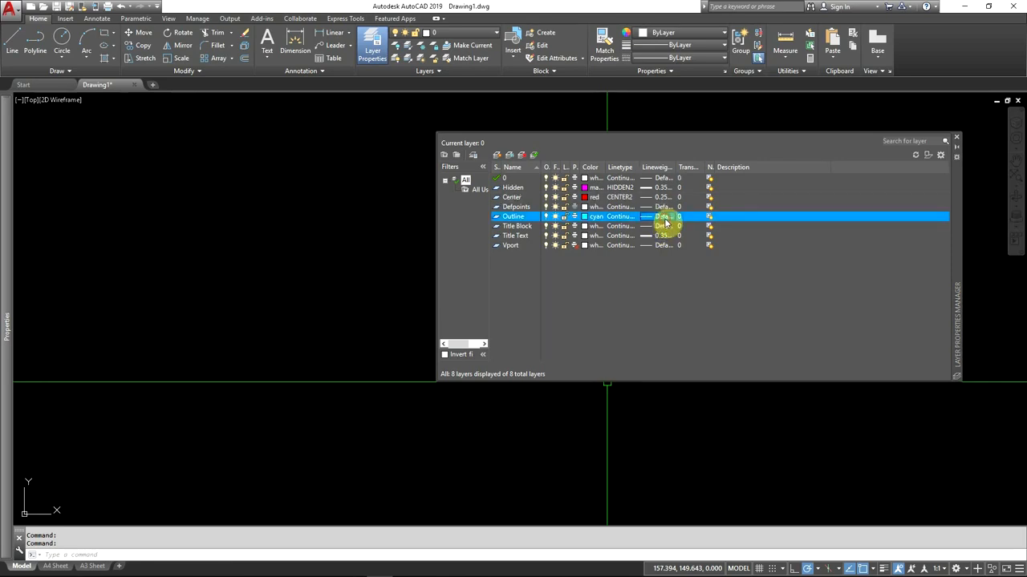
left_click(665, 216)
scroll(309, 295, "down", 1)
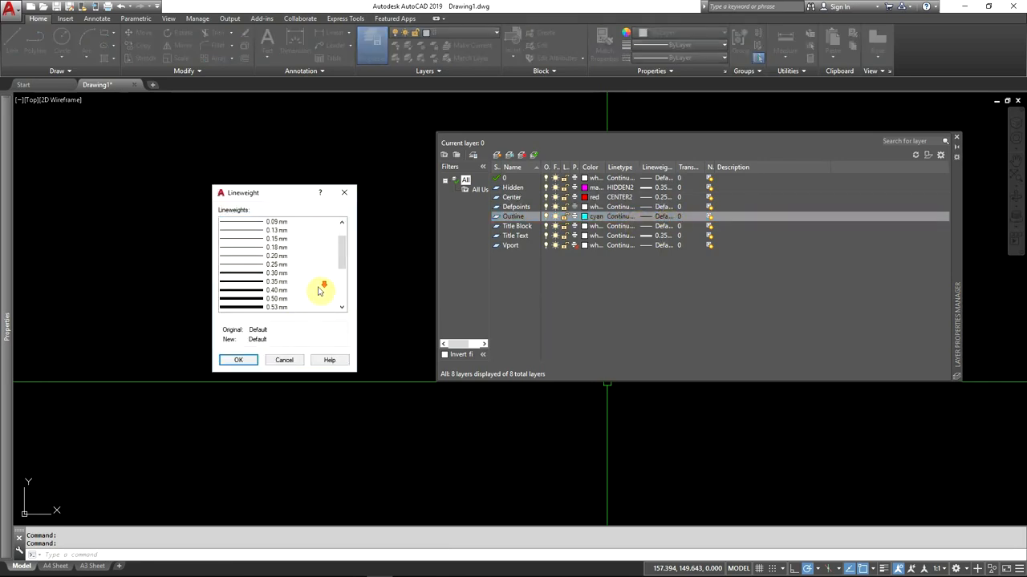
left_click(276, 298)
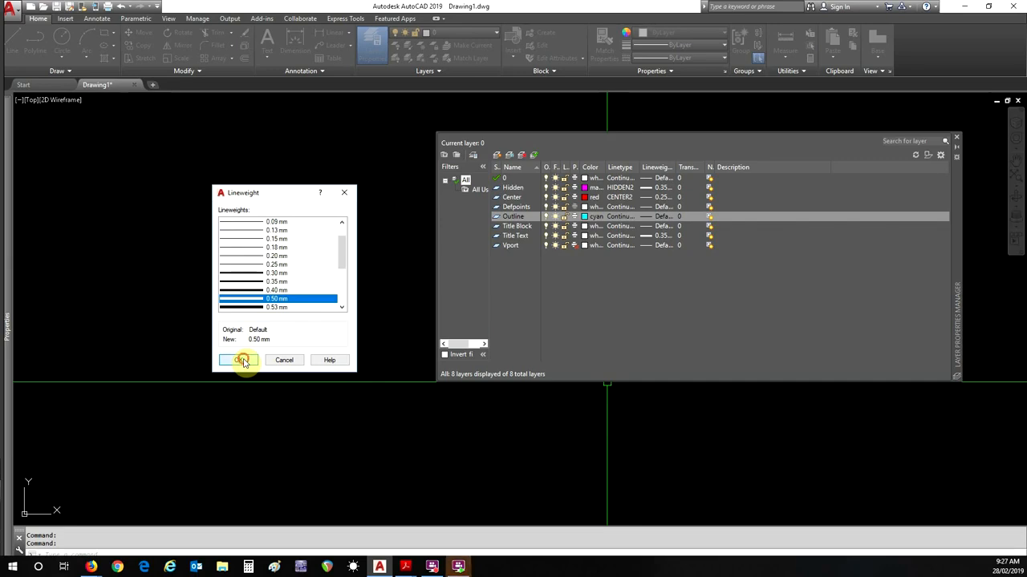
left_click(243, 360)
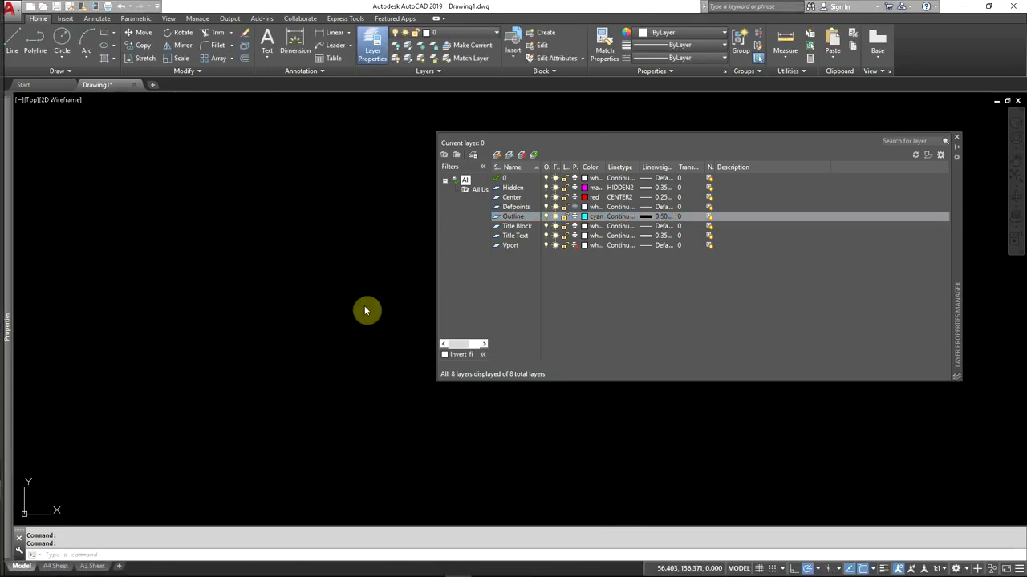
left_click(585, 277)
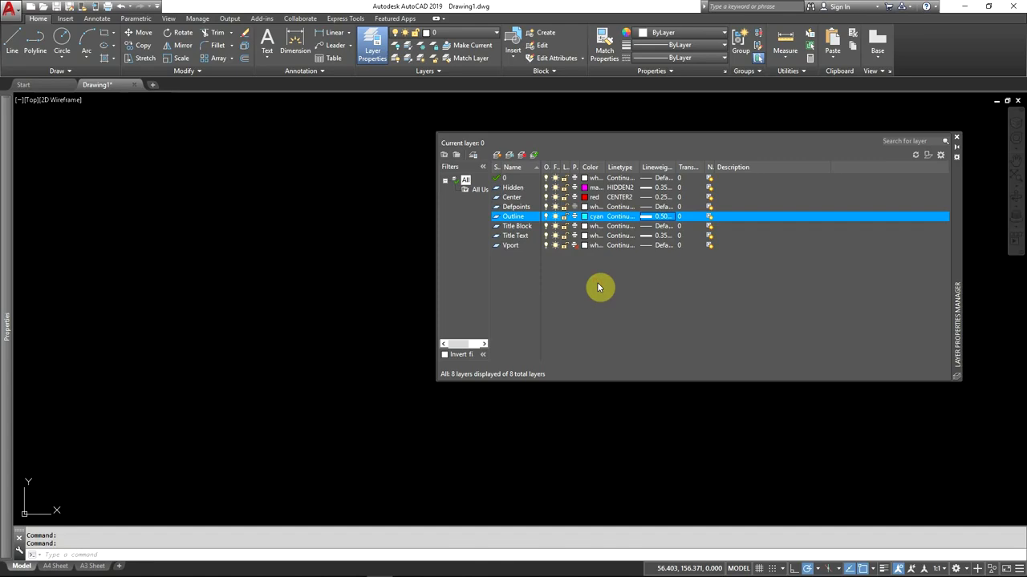
left_click(574, 245)
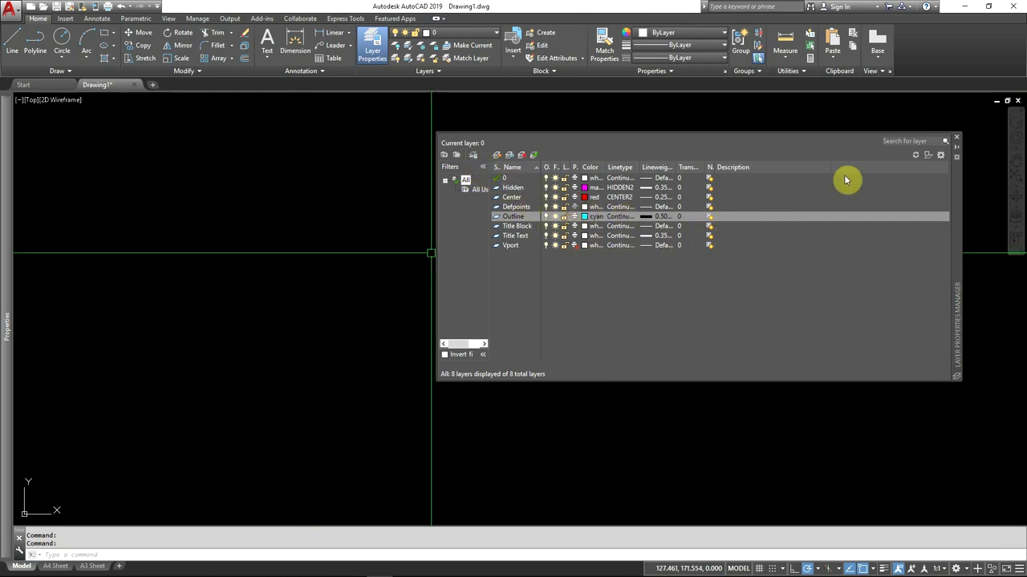
left_click(956, 142)
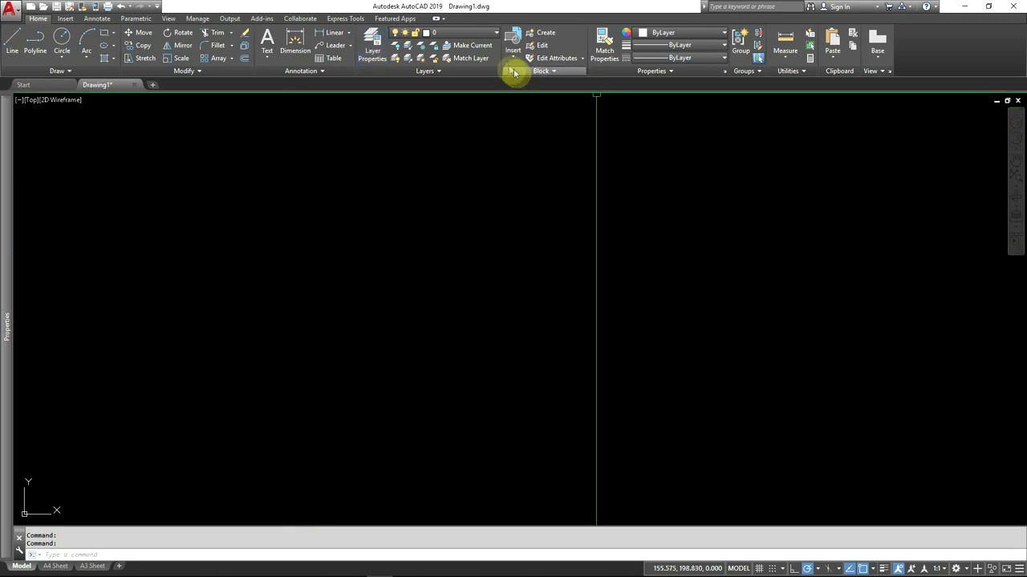
Draw a single horizontal line about 30 mm long on layer 0 in the empty model space.
left_click(474, 34)
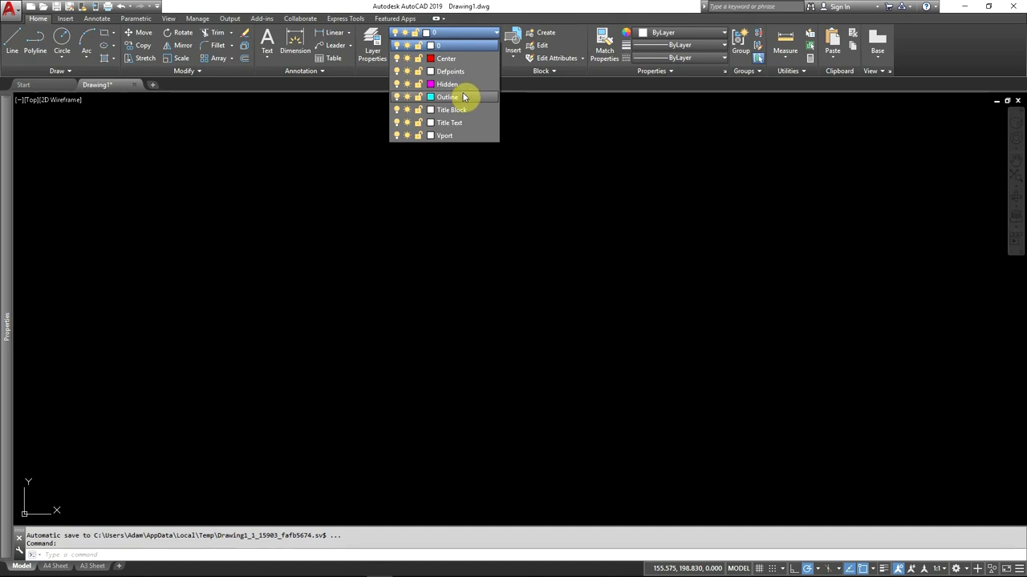
left_click(300, 191)
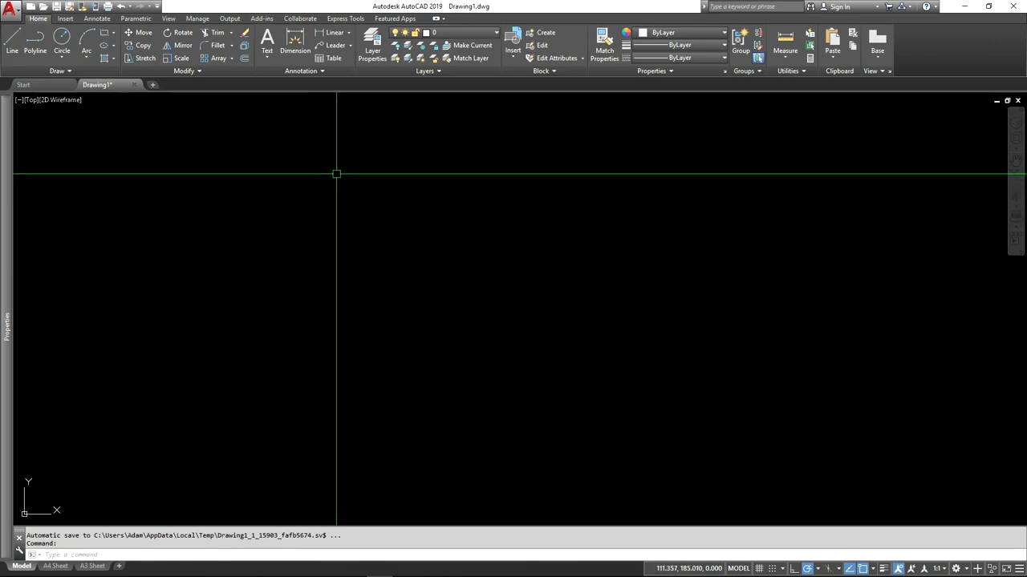
left_click(12, 40)
left_click(390, 218)
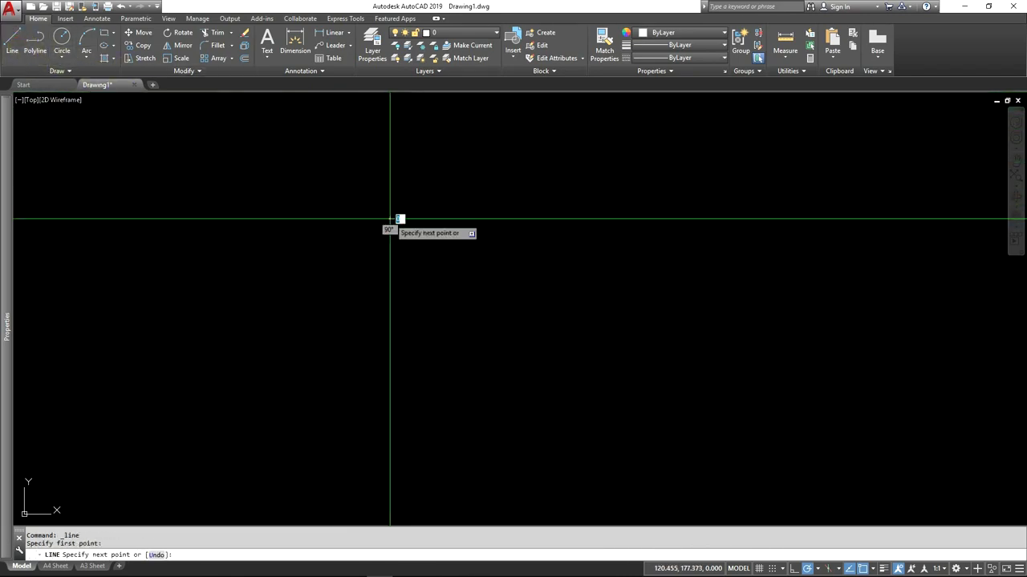
left_click(568, 218)
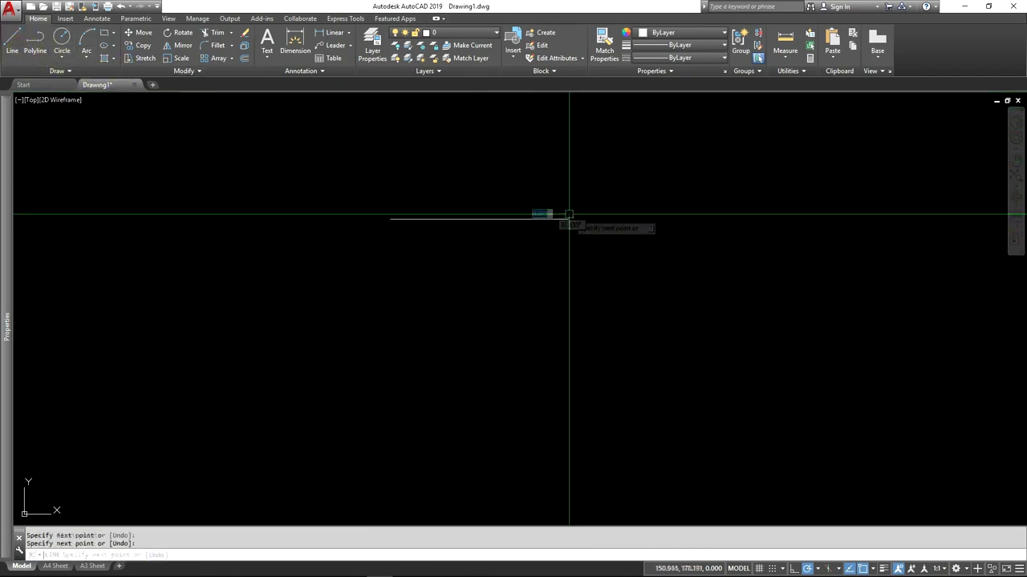
key("Return")
Move the horizontal line from layer 0 to the Outline layer and deselect it.
left_click(500, 219)
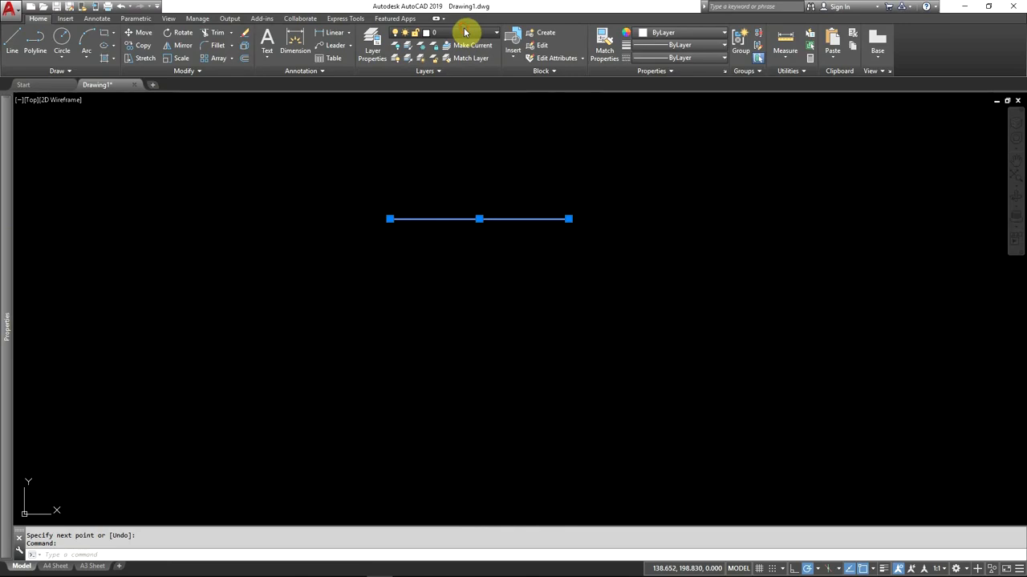
left_click(465, 33)
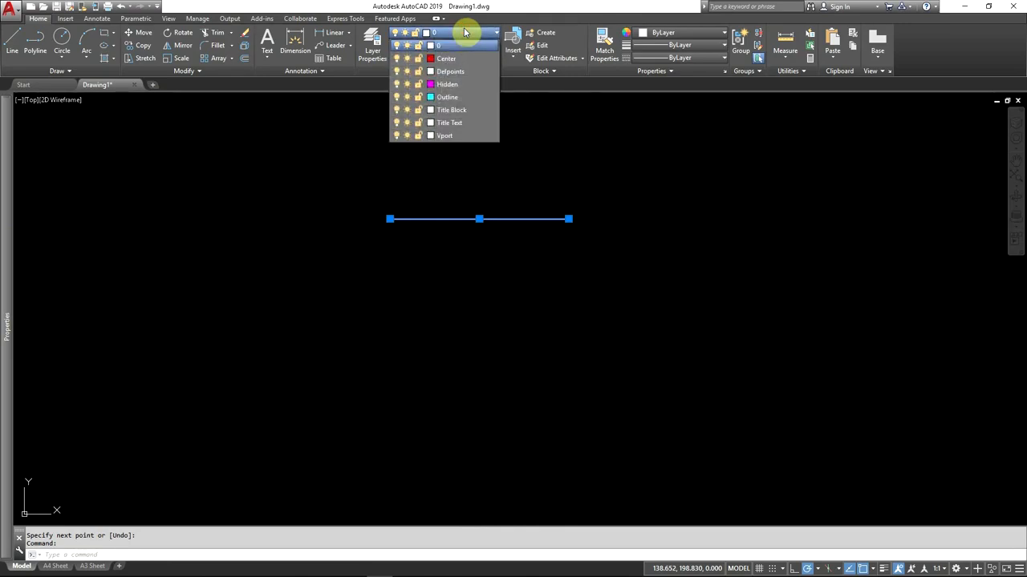
left_click(454, 98)
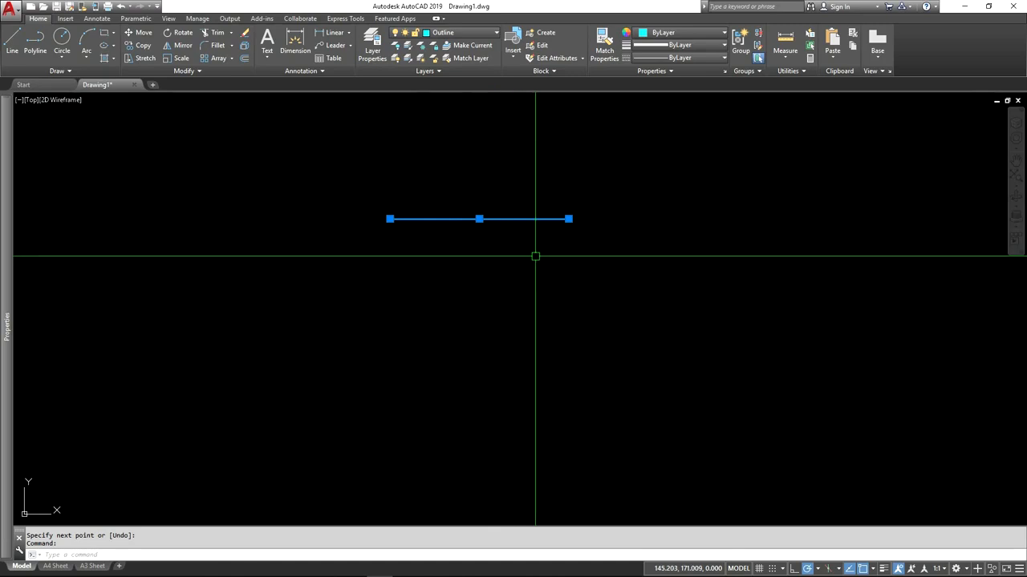
key("Escape")
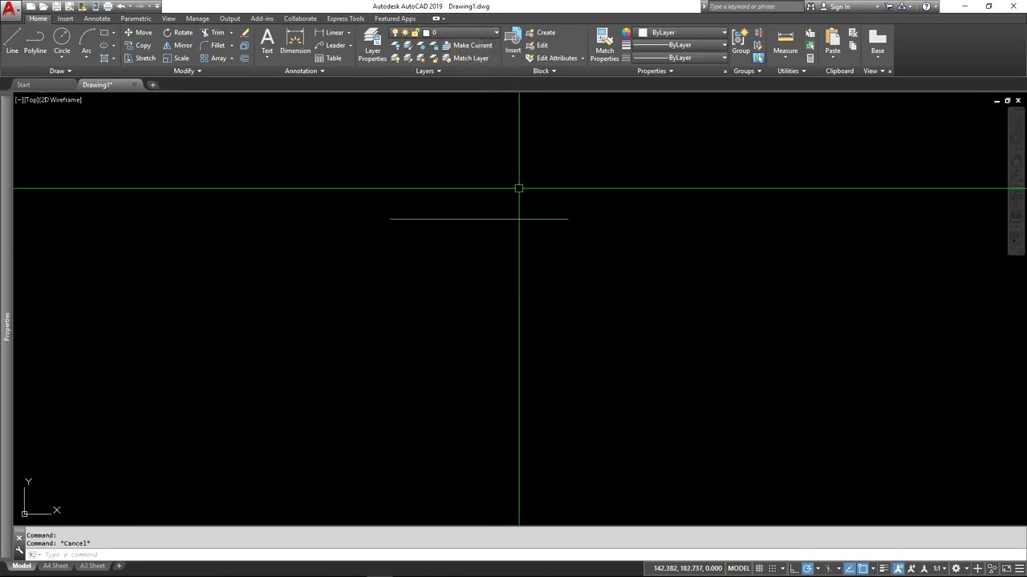
Select the line and preview it on the Center layer while keeping it on the Outline layer.
left_click(523, 217)
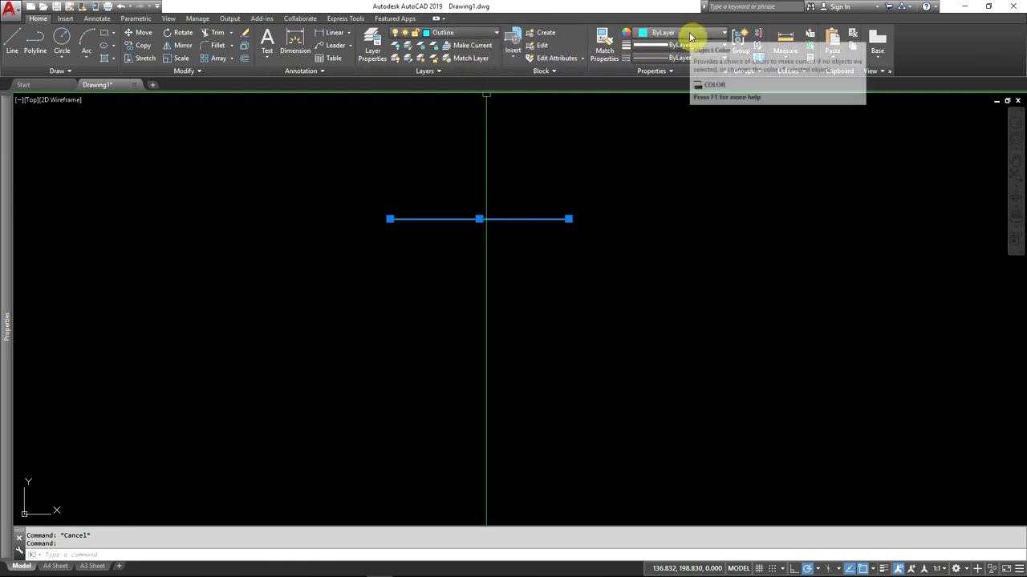
left_click(457, 34)
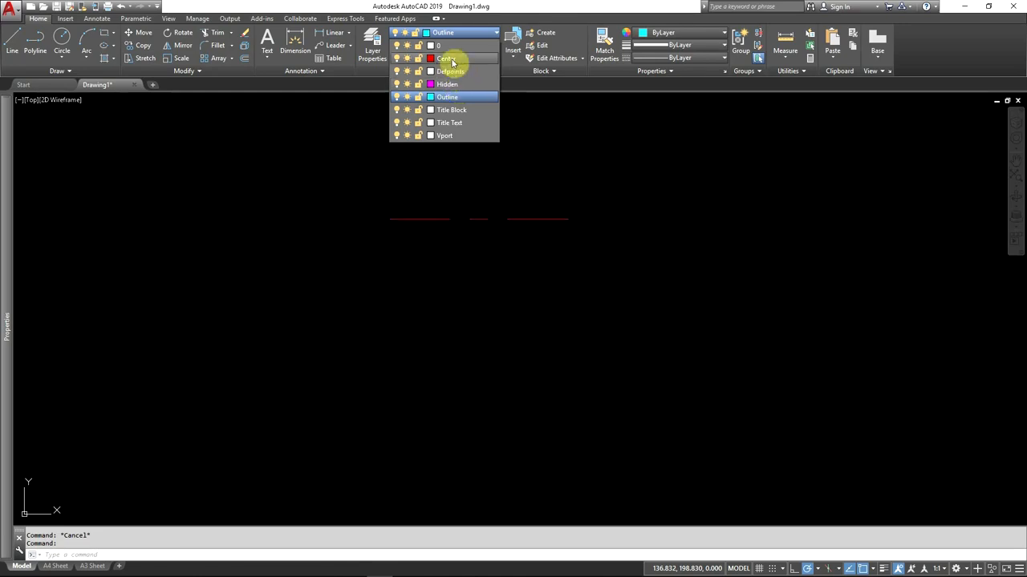
left_click(461, 35)
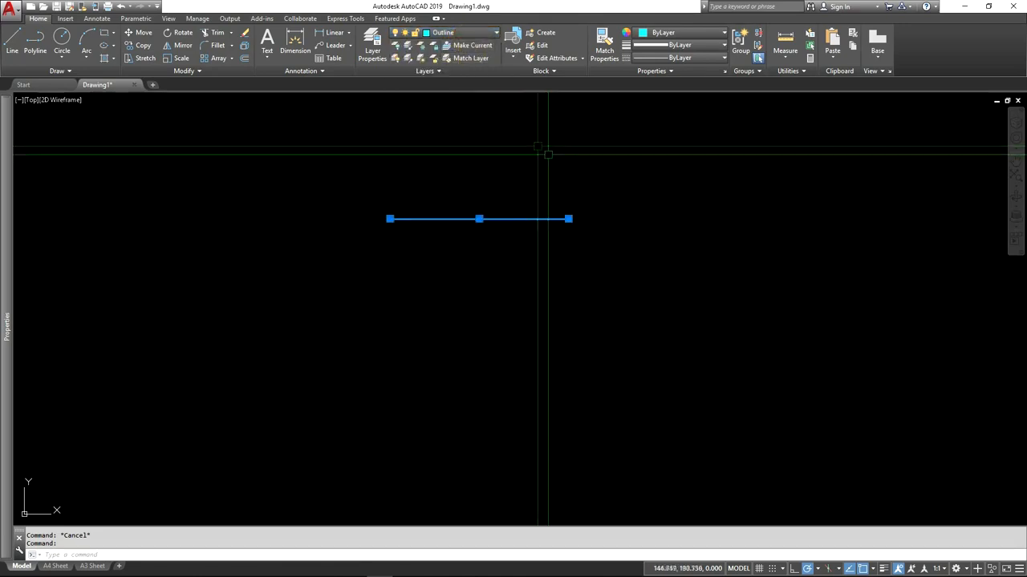
key("Escape")
Erase the horizontal line from the drawing.
left_click(559, 252)
left_click(421, 194)
key("Delete")
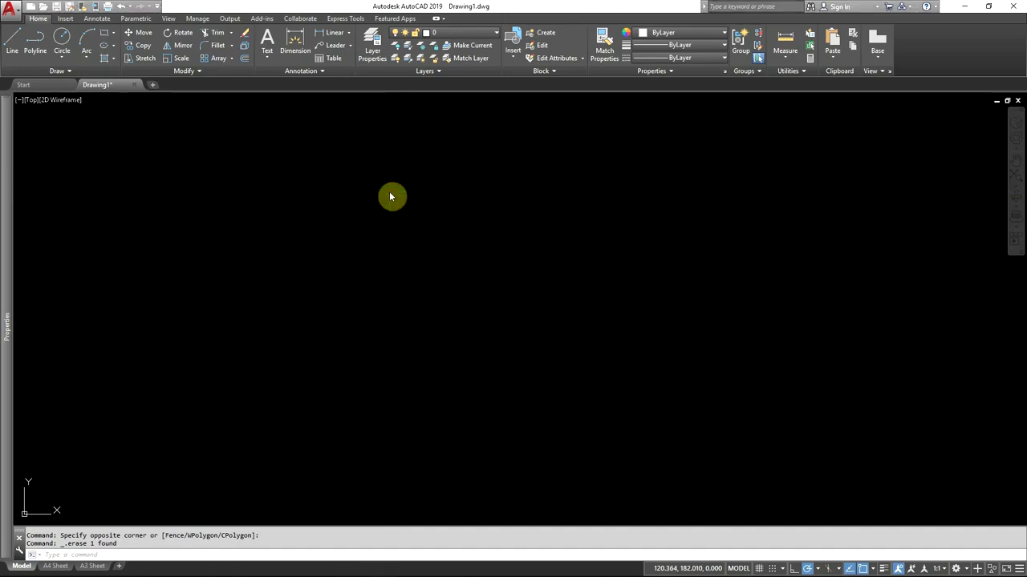
Consult the Exercise 7 reference drawing, and draw the plate's front view in AutoCAD as an 80 by 60 mm rectangle.
key("alt+Tab")
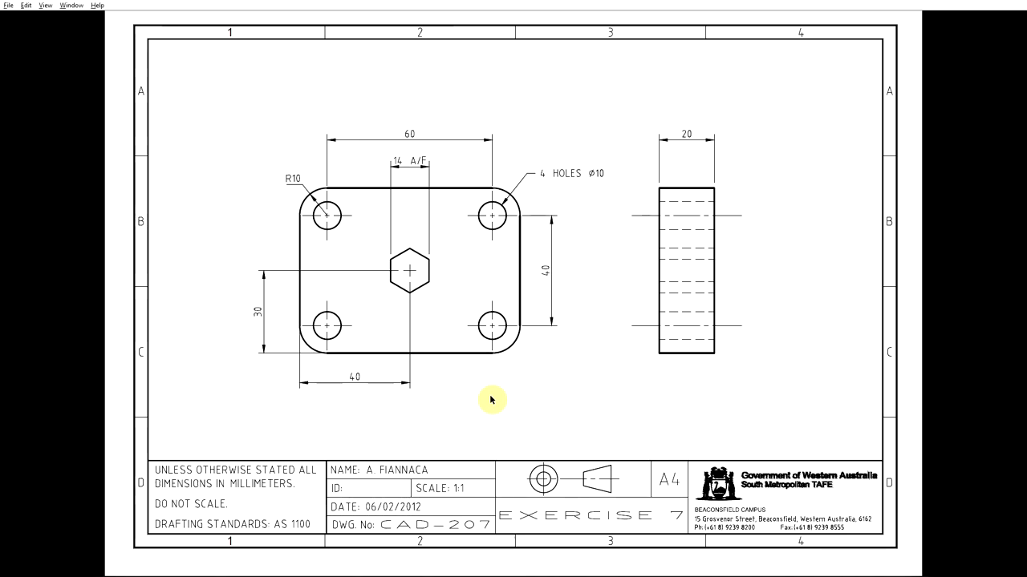
key("alt+Tab")
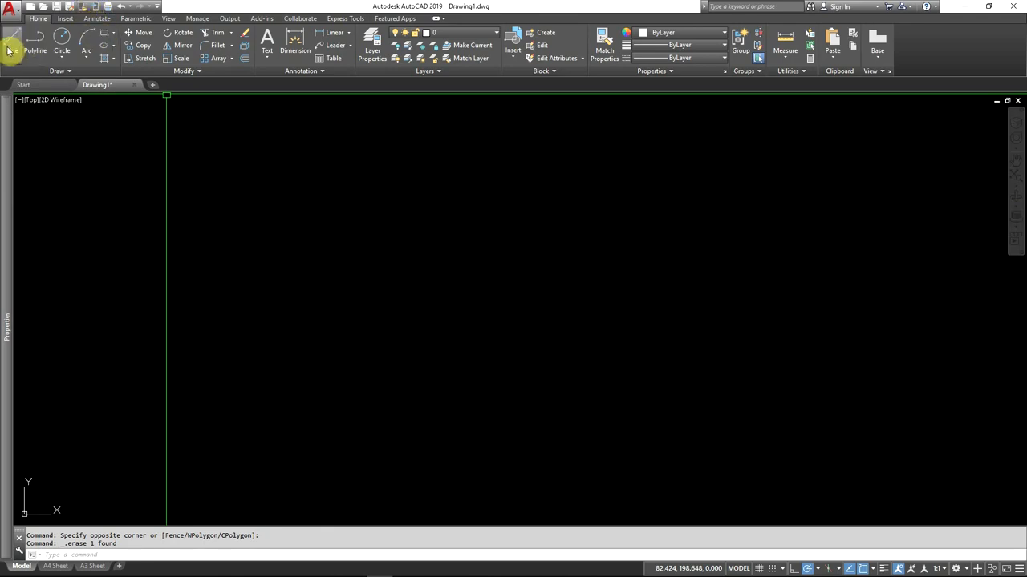
left_click(105, 34)
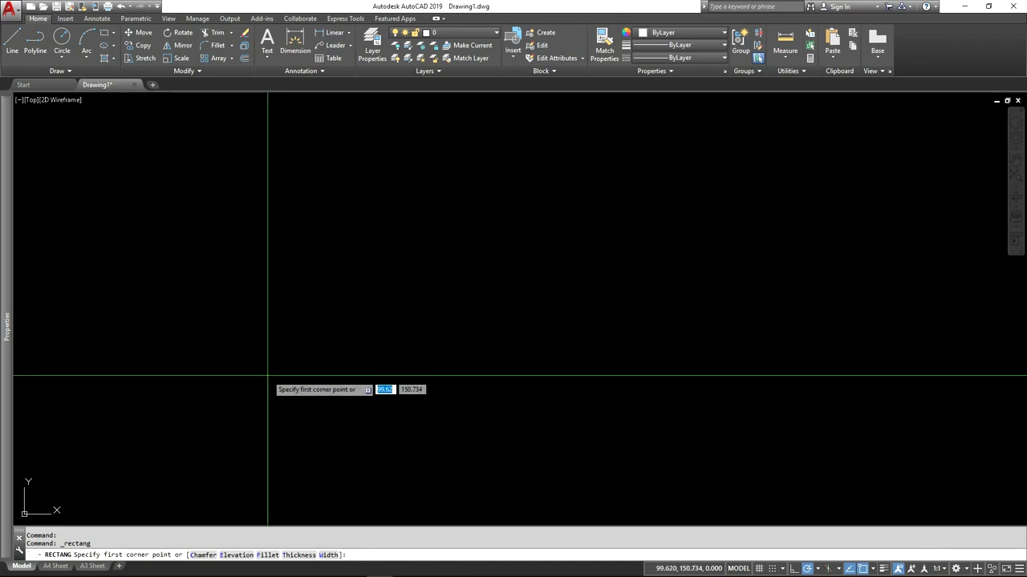
left_click(270, 374)
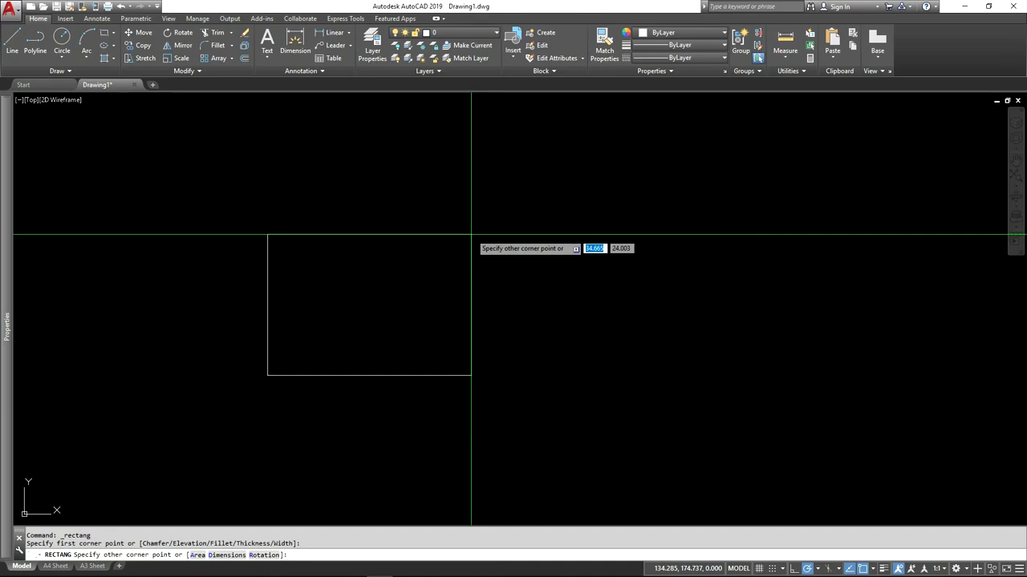
type("80")
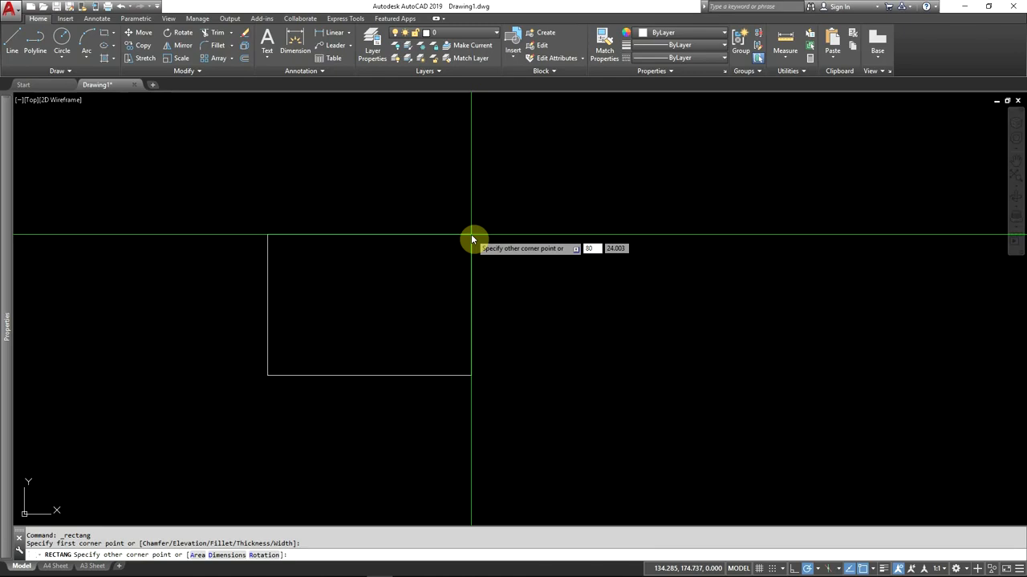
key("Tab")
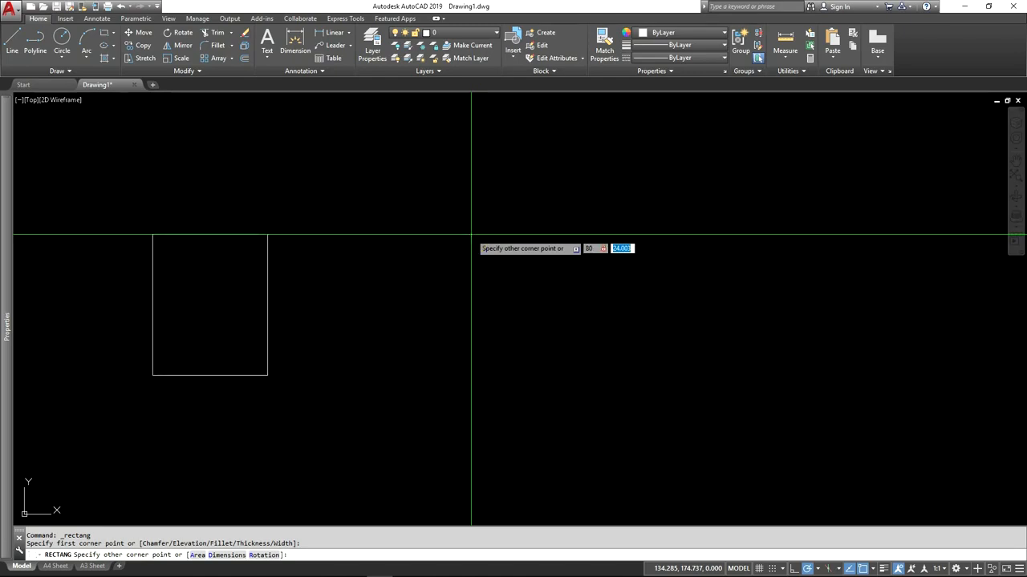
type("60")
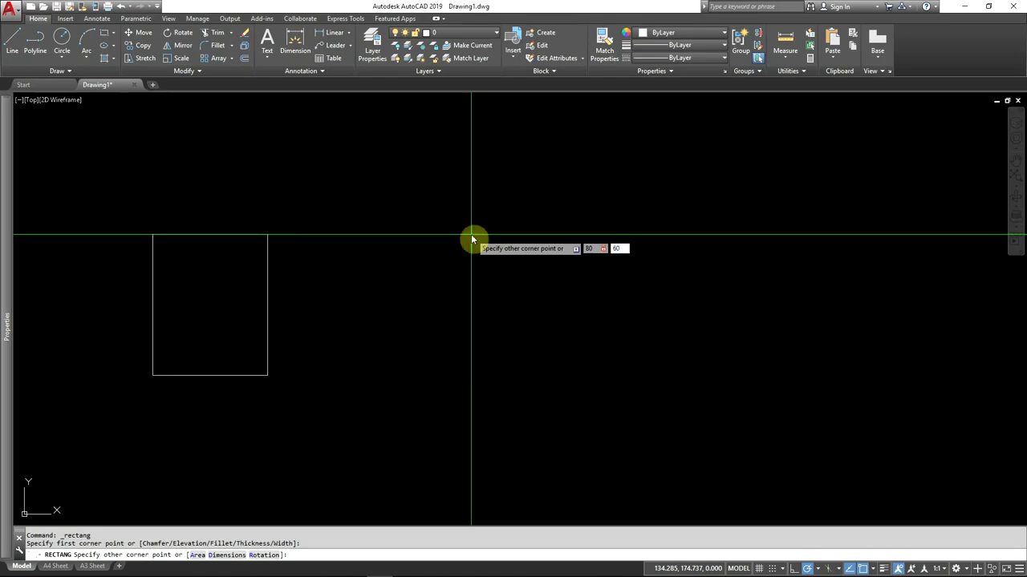
key("Return")
scroll(498, 238, "down", 4)
scroll(498, 250, "up", 4)
mouse_move(497, 255)
middle_mouse_down()
mouse_move(462, 234)
mouse_move(467, 250)
middle_mouse_up()
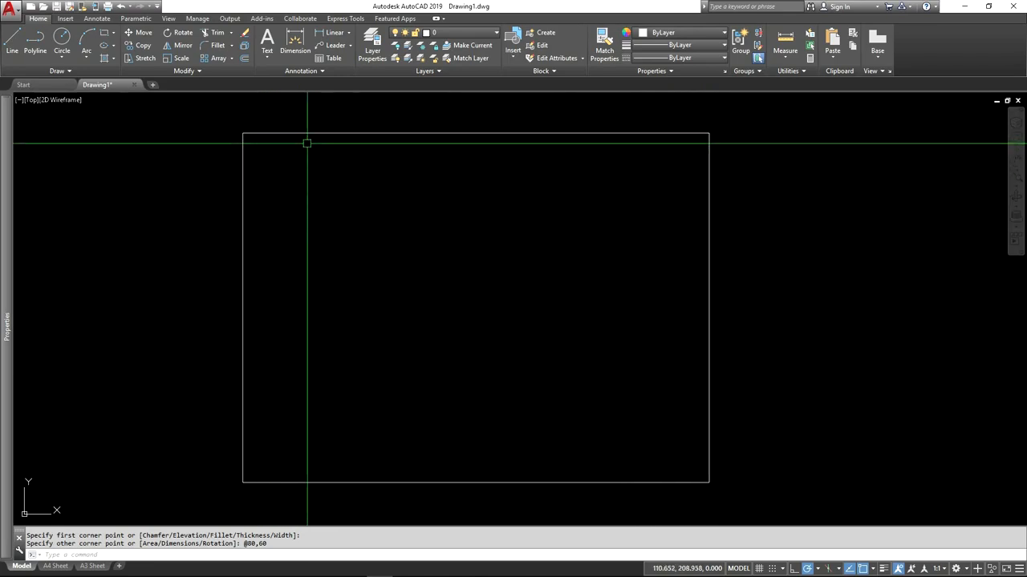
Fillet all corners of the rectangular plate outline as one polyline with a 10 mm radius.
mouse_move(239, 212)
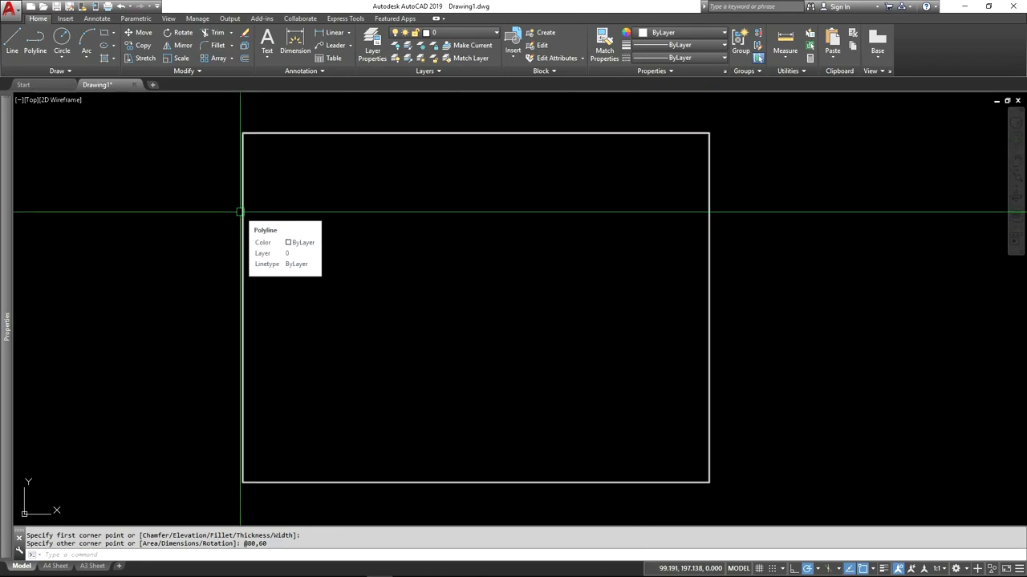
left_click(232, 45)
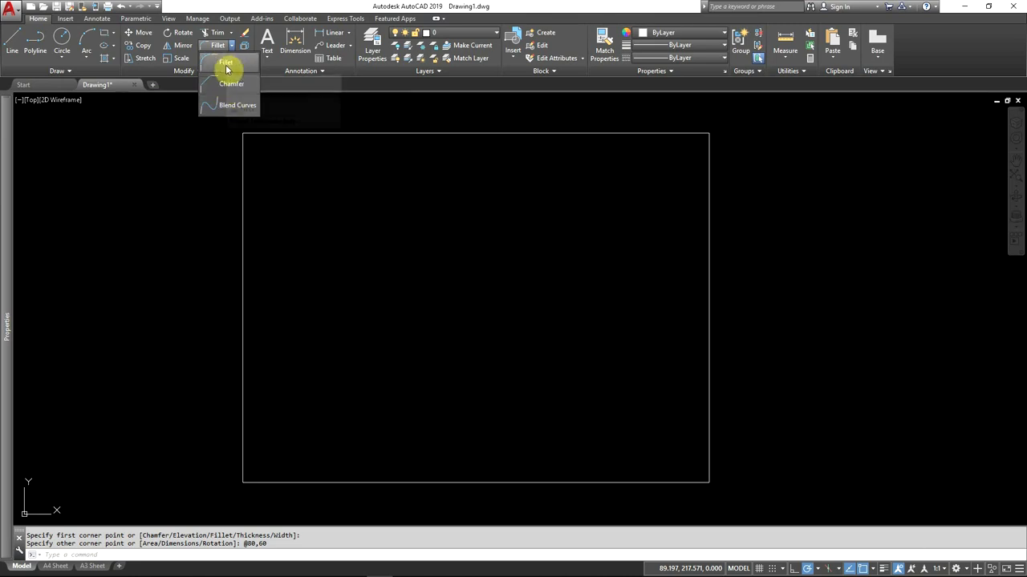
left_click(226, 63)
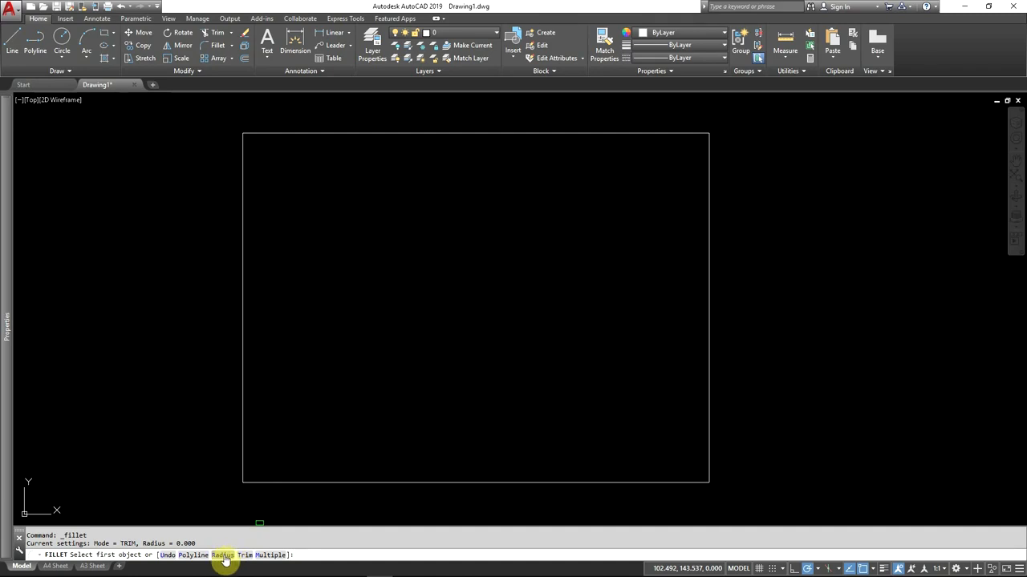
left_click(222, 555)
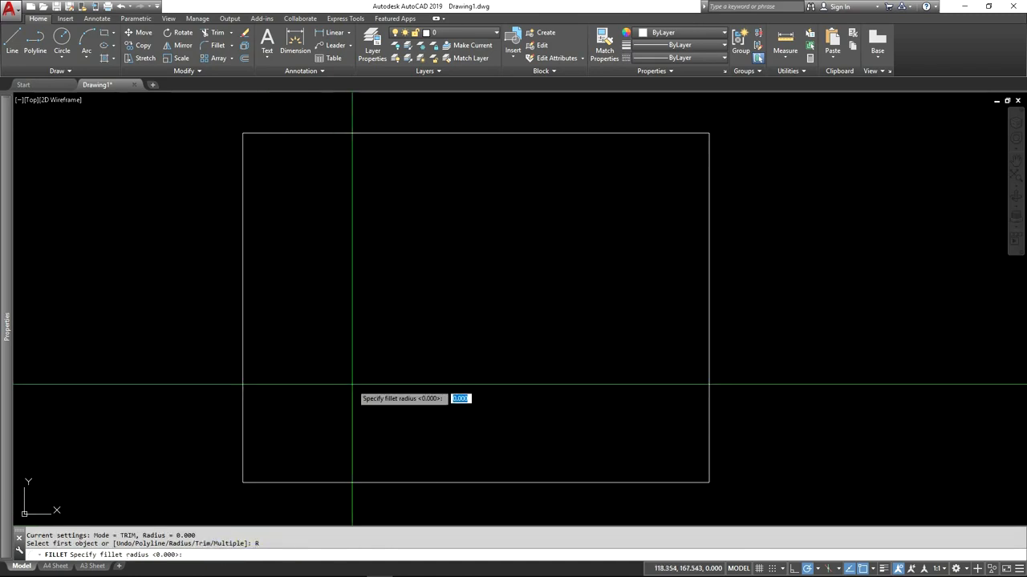
type("10")
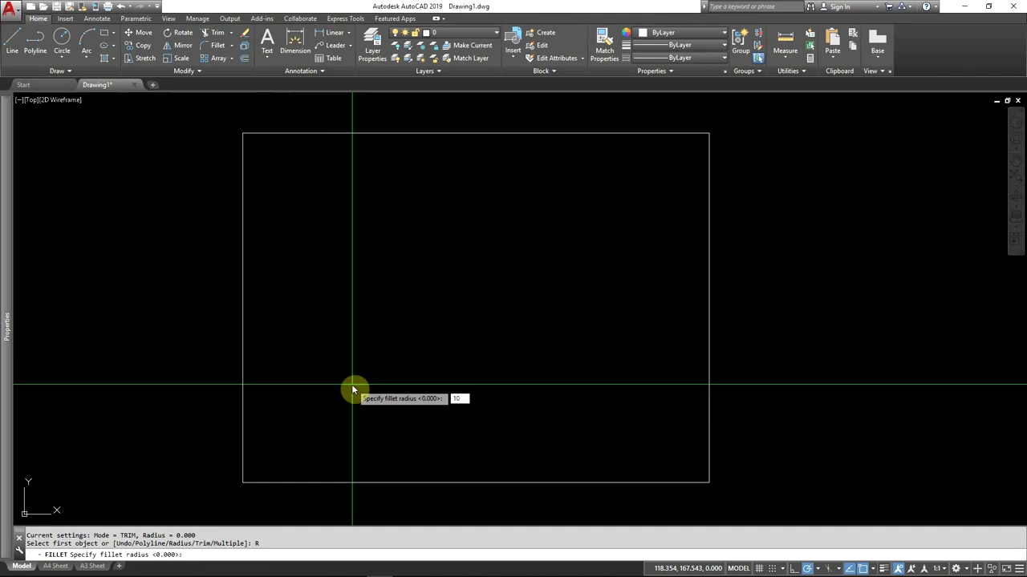
key("Return")
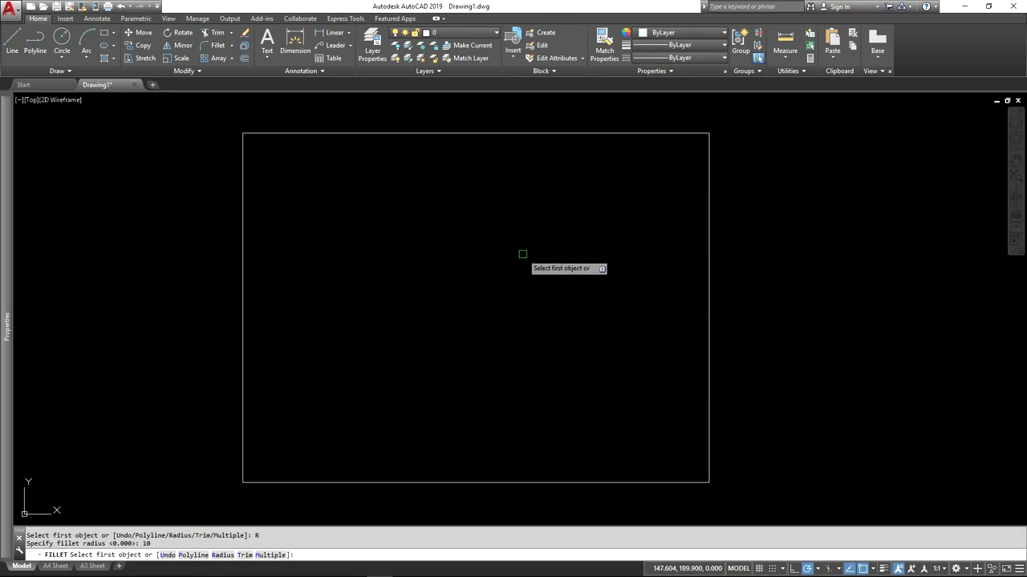
left_click(193, 555)
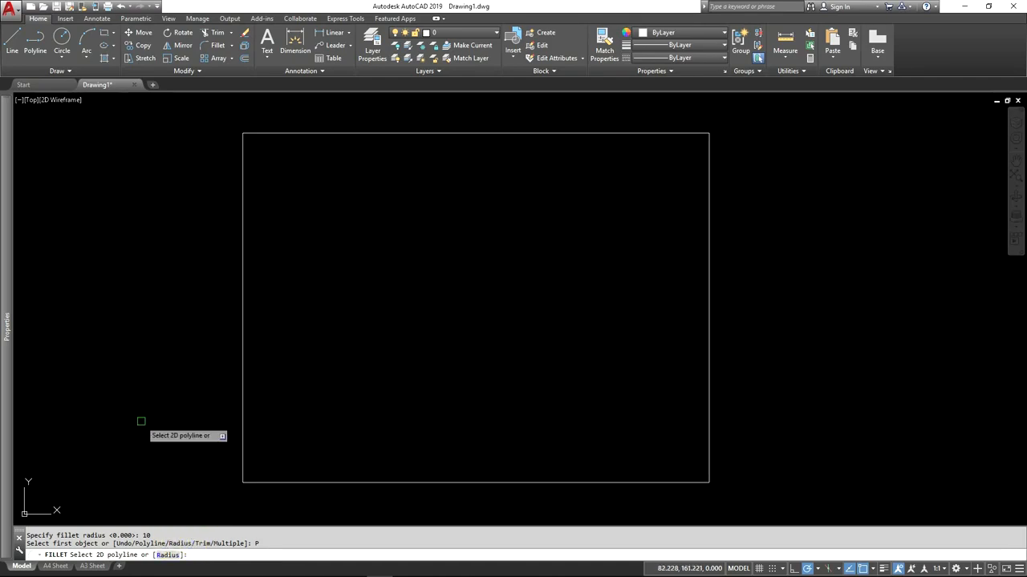
left_click(242, 245)
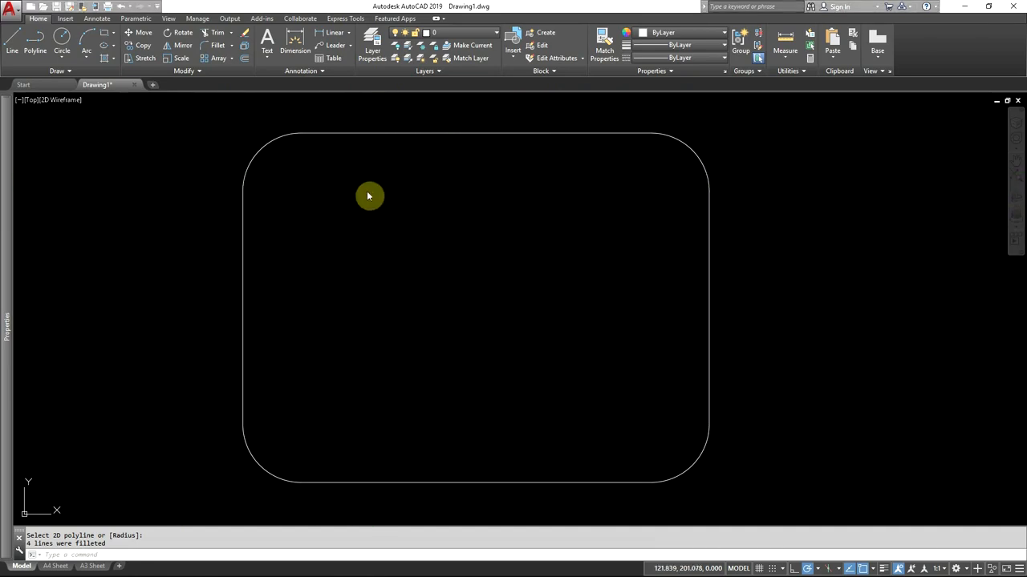
Consult the Exercise 7 reference drawing, and in AutoCAD draw a 5 mm radius circle centred on the plate's upper-left corner arc.
key("alt+Tab")
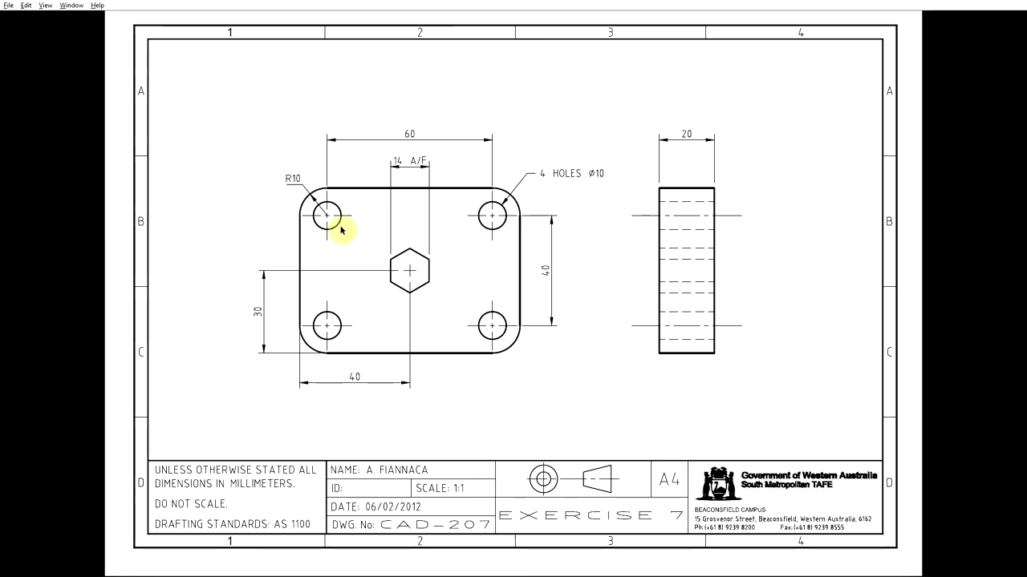
key("alt+Tab")
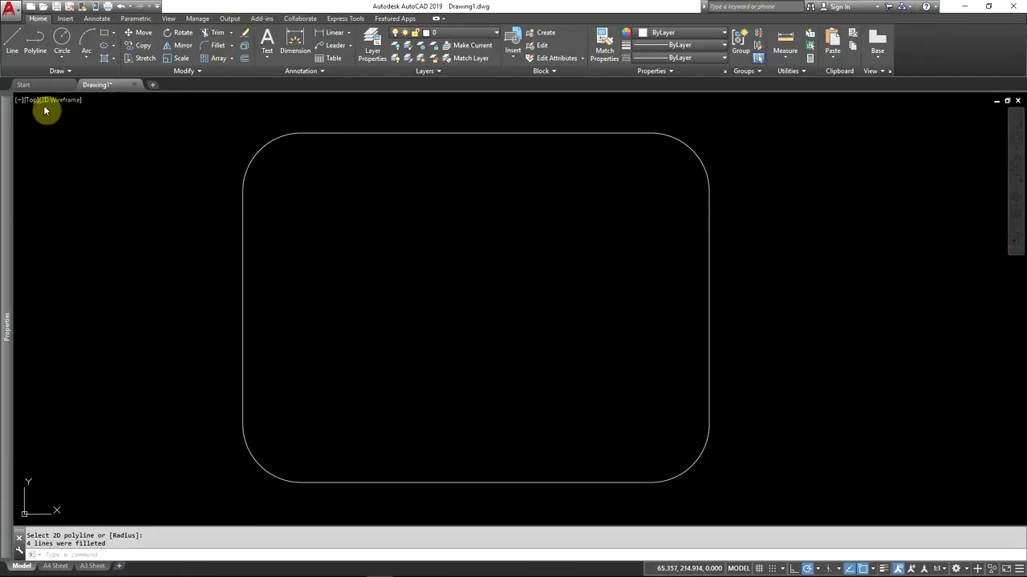
left_click(63, 58)
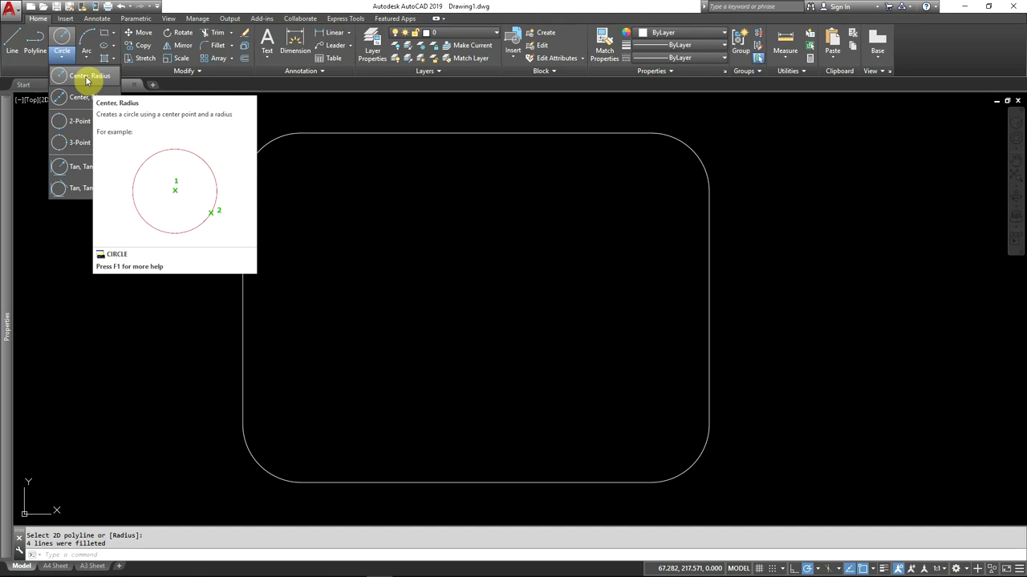
left_click(87, 77)
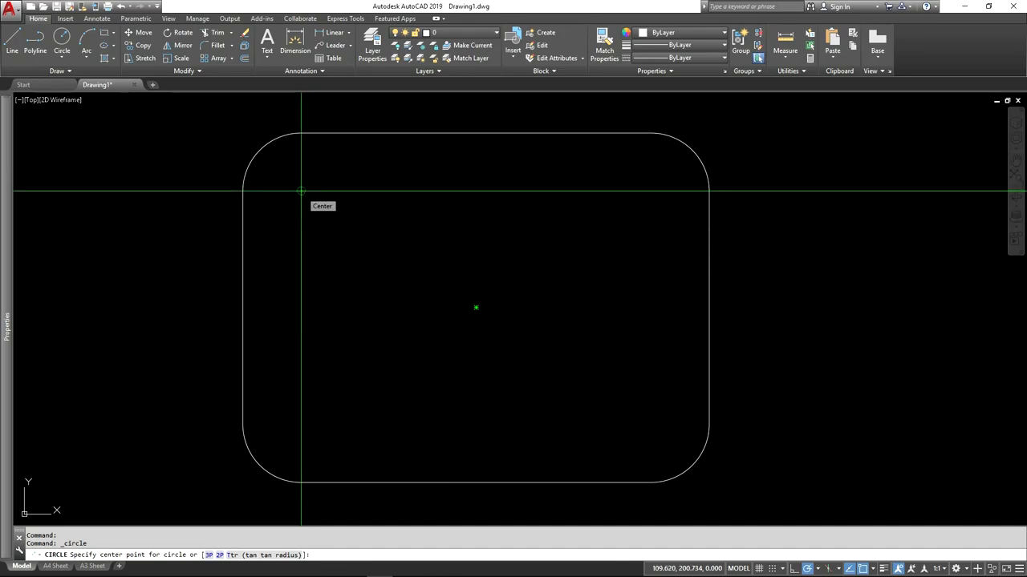
left_click(875, 569)
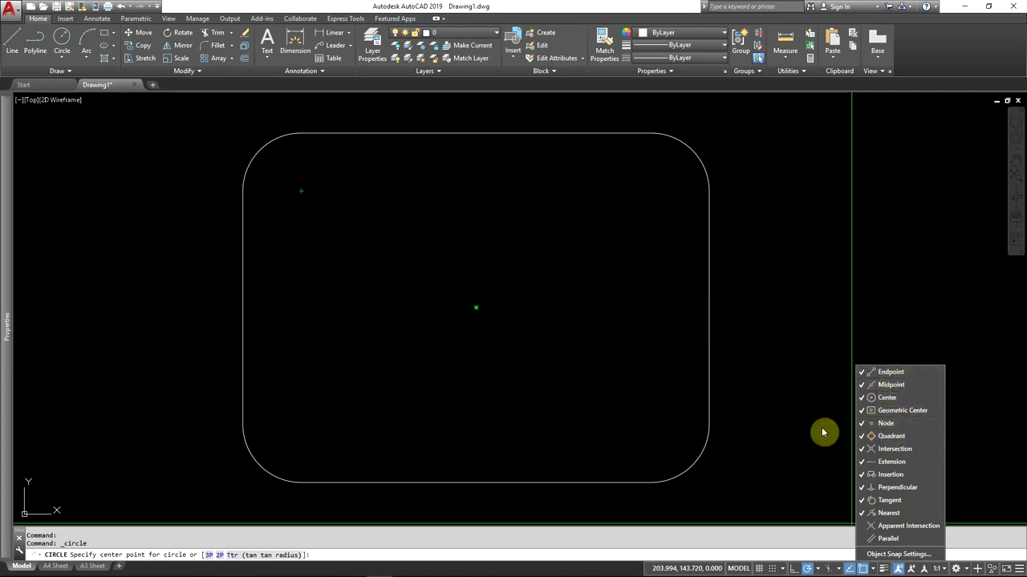
left_click(481, 274)
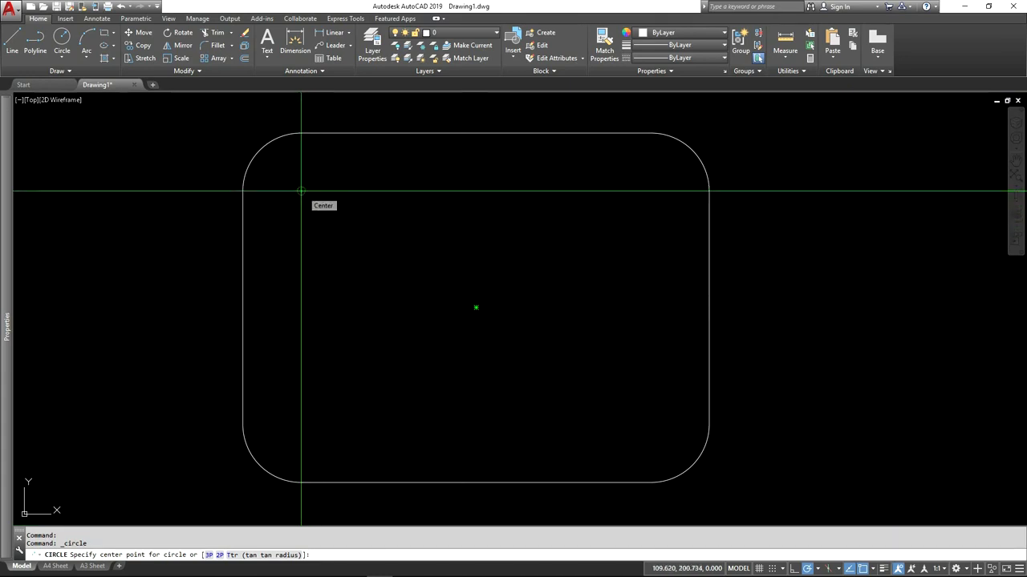
left_click(302, 190)
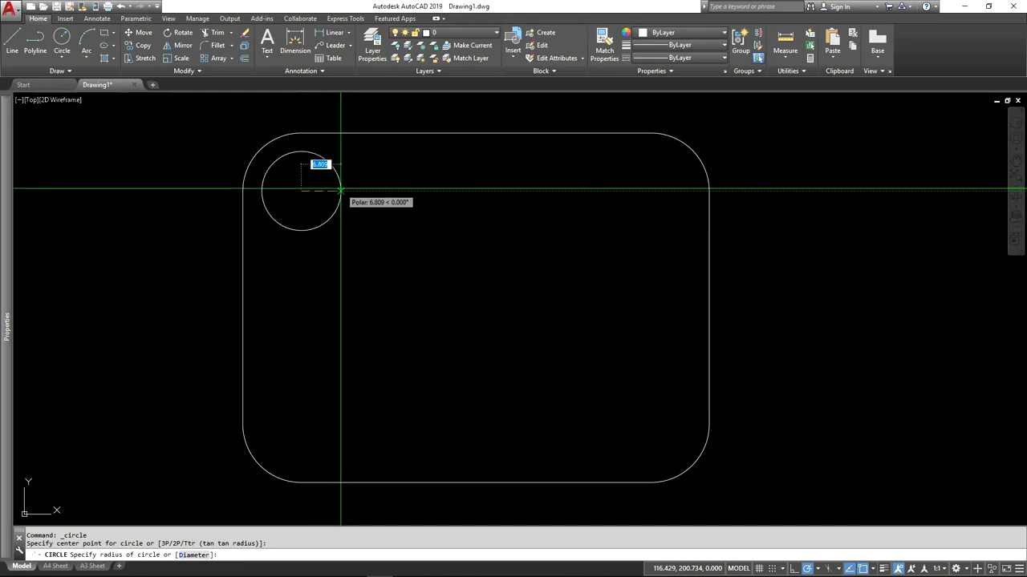
type("5")
key("Return")
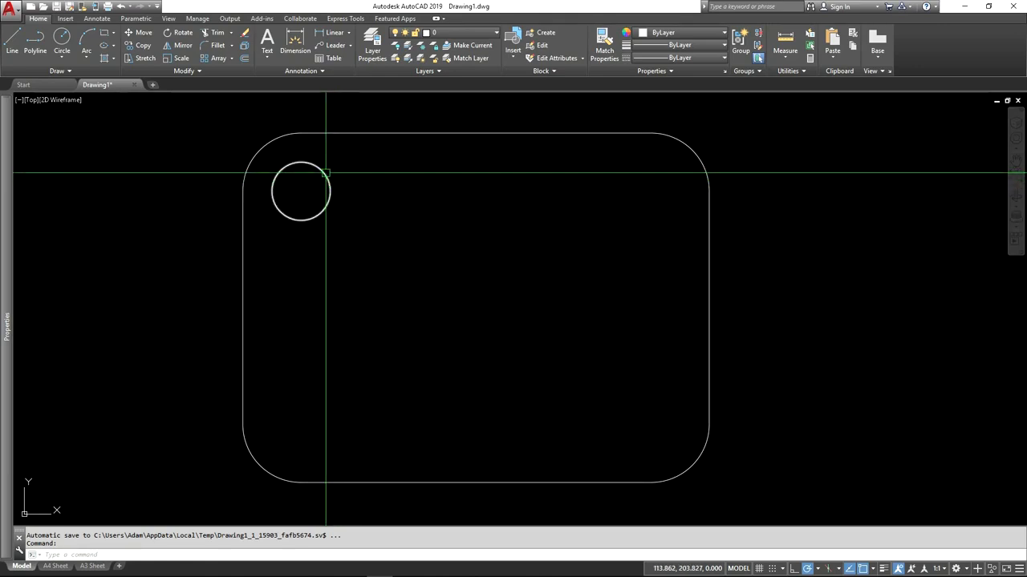
Select the hole circle and set its diameter to 20 mm in its properties.
left_click(325, 172)
left_click(417, 120)
left_click(444, 130)
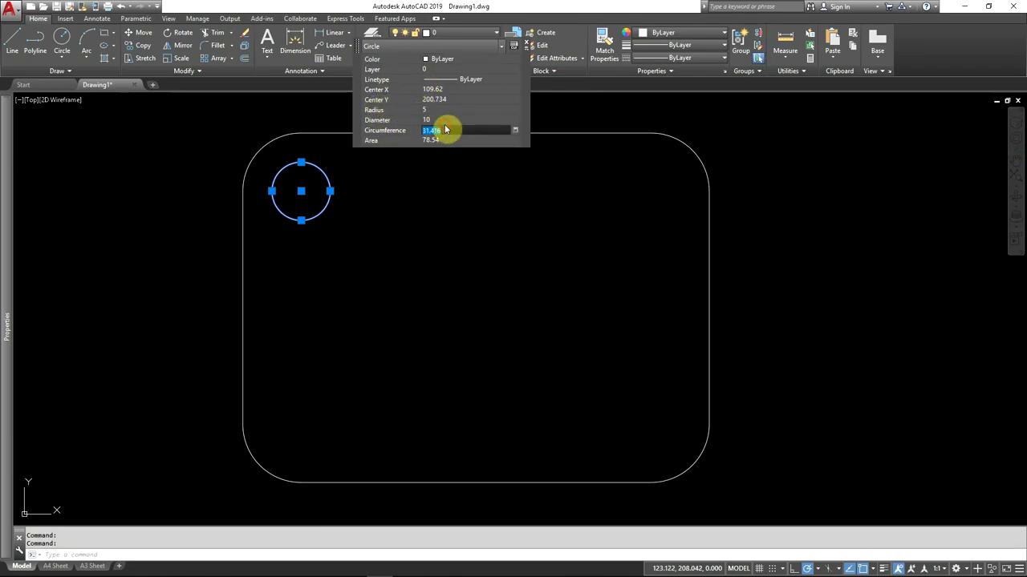
left_click(443, 121)
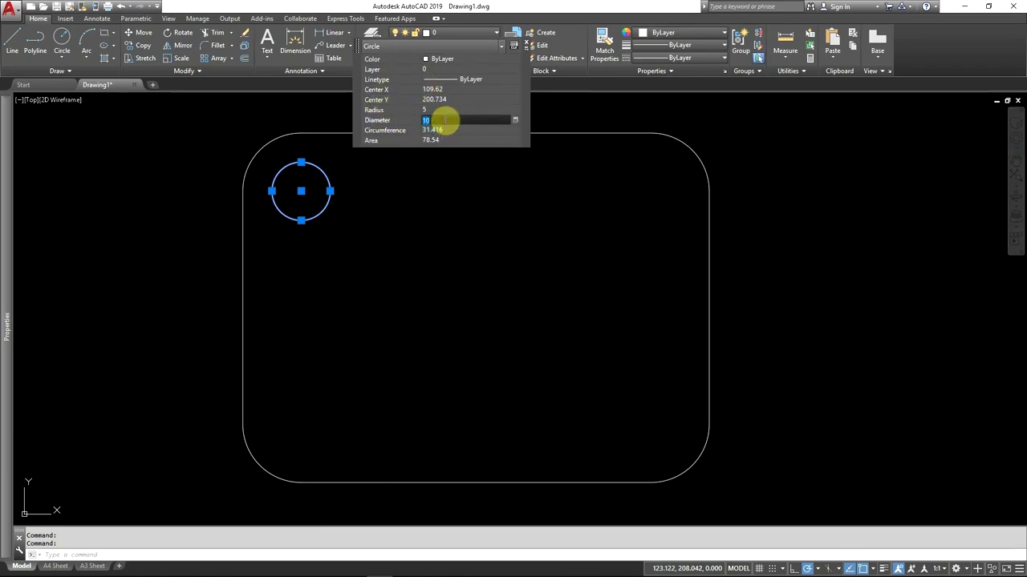
type("20")
key("Tab")
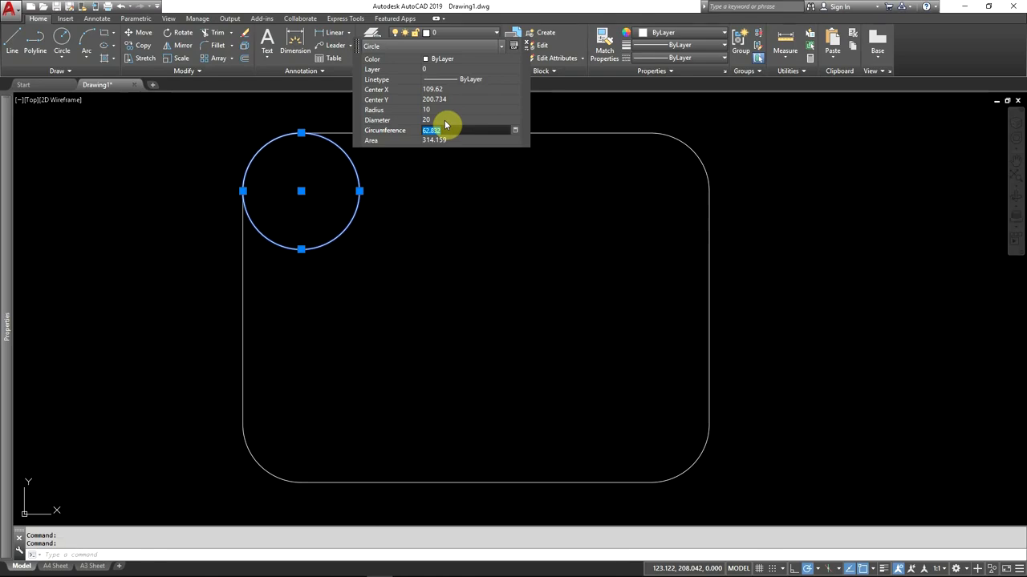
Set the selected circle's diameter back to 10 mm and deselect it.
left_click(445, 120)
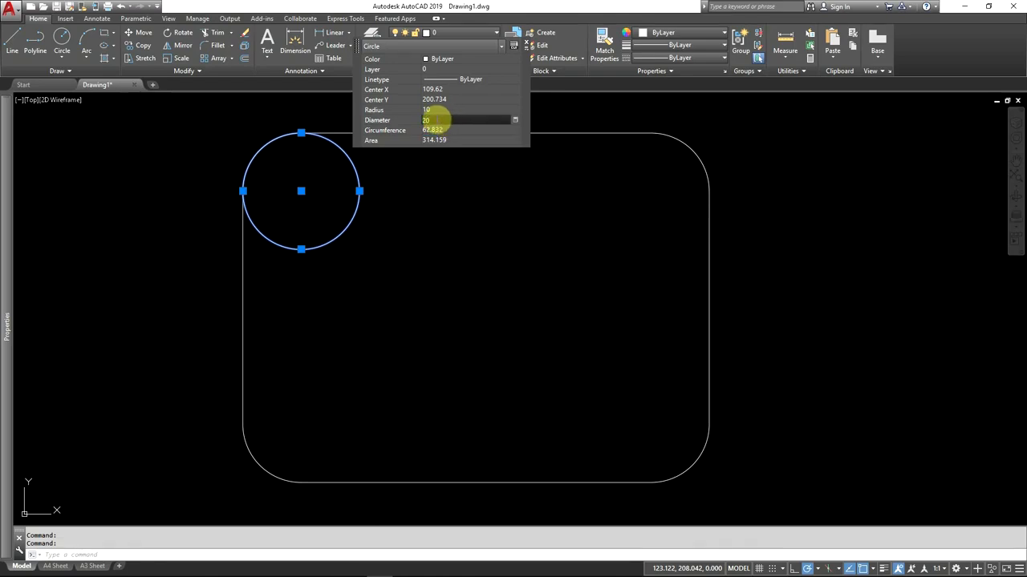
type("10")
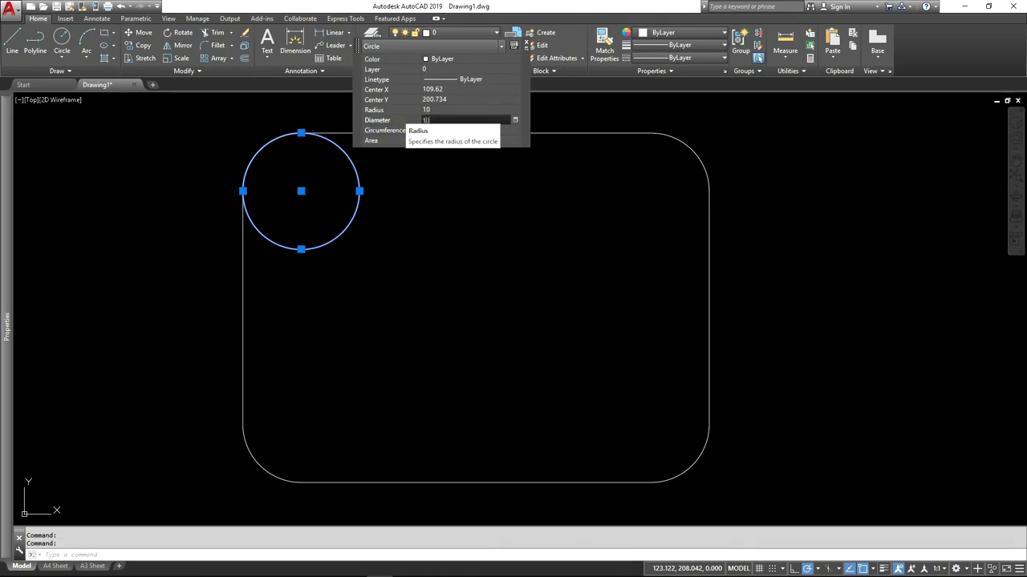
key("Tab")
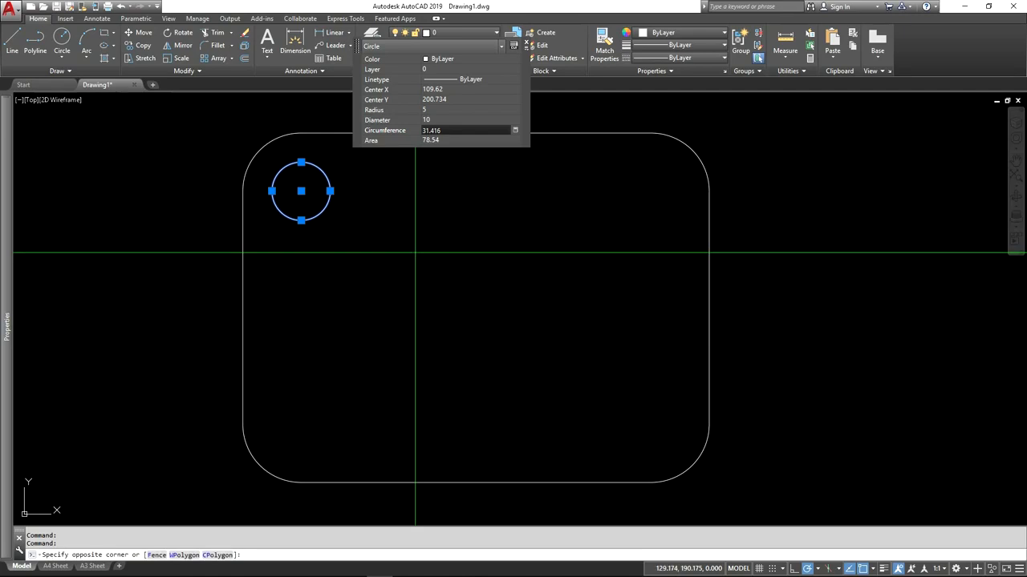
left_click(381, 237)
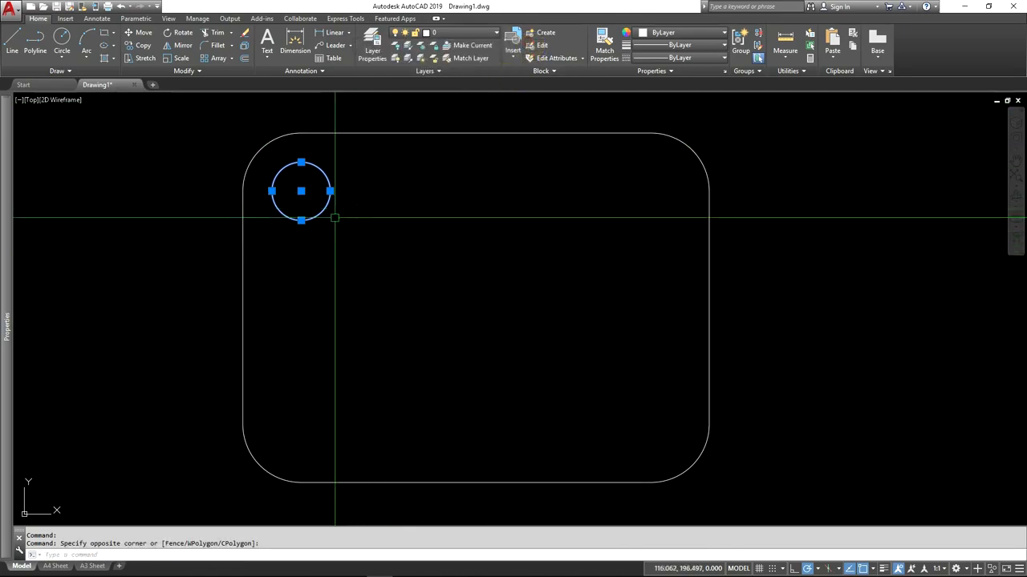
key("Escape")
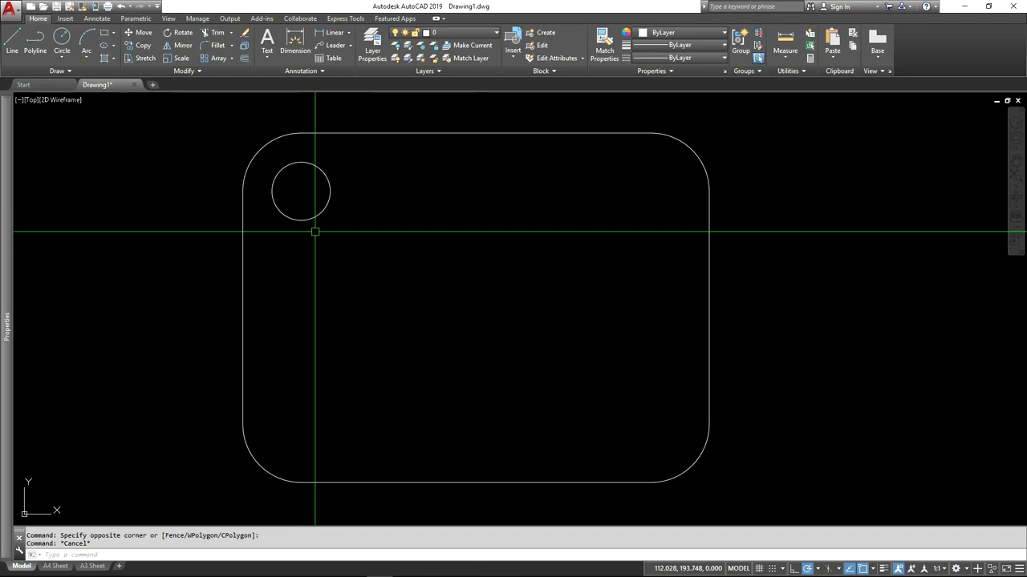
Move the plate outline and the hole circle to the Outline layer and deselect them.
left_click(354, 249)
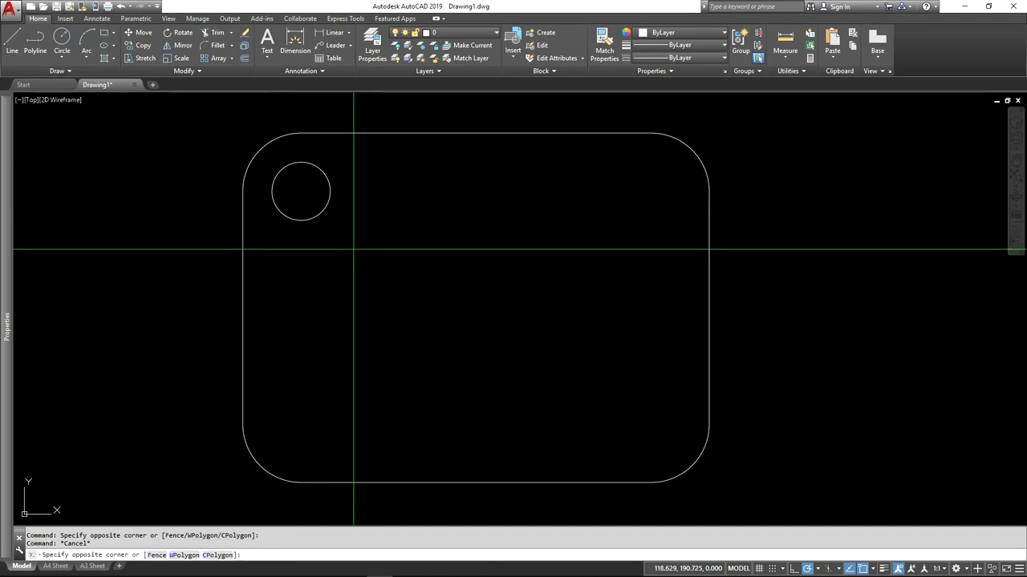
left_click(209, 130)
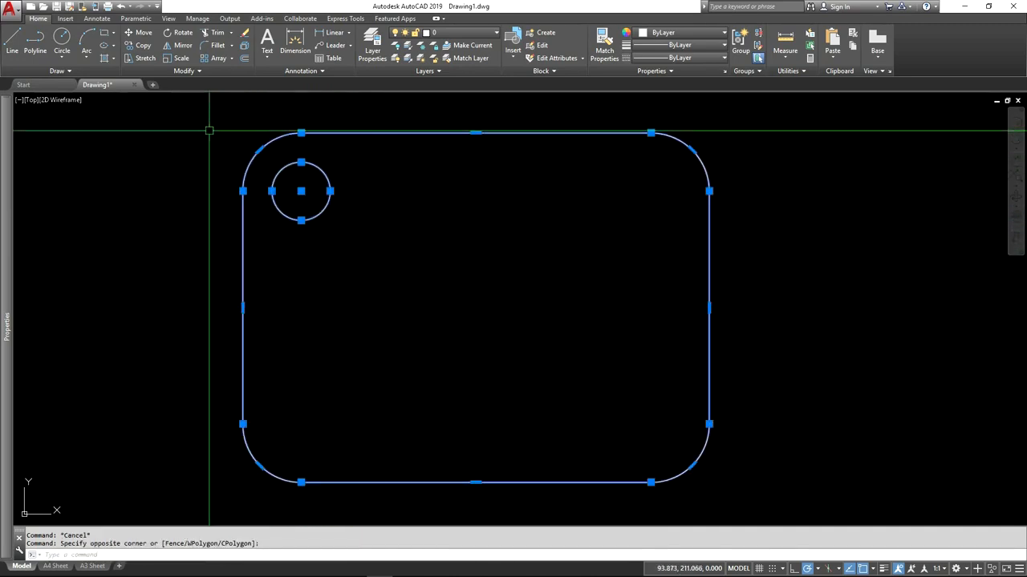
left_click(467, 34)
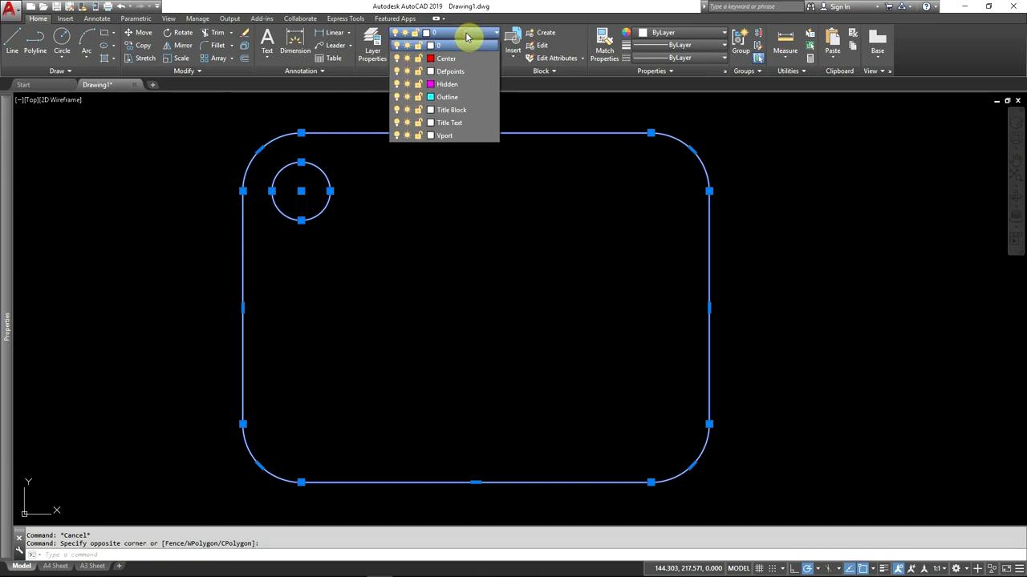
left_click(453, 97)
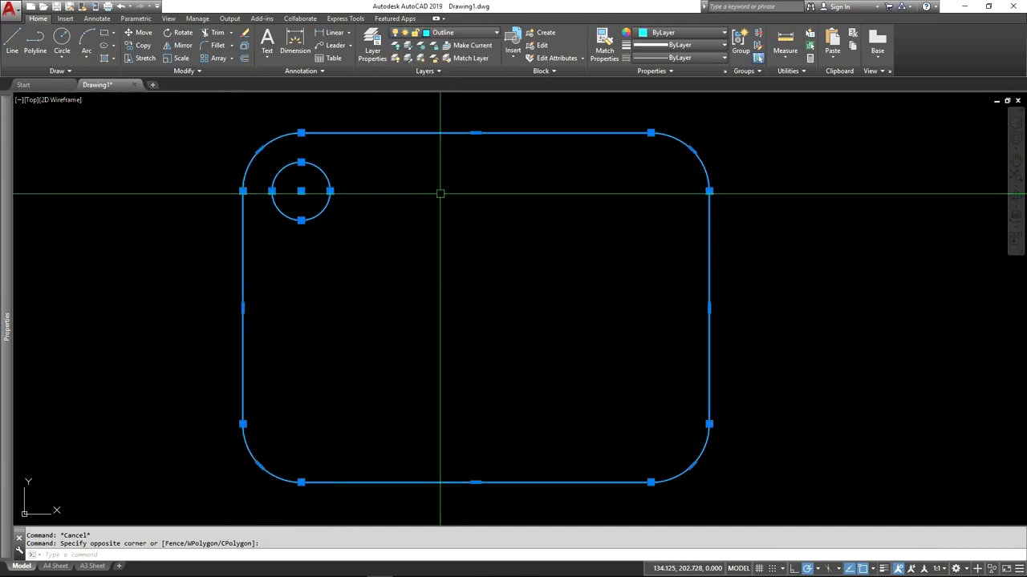
left_click(470, 33)
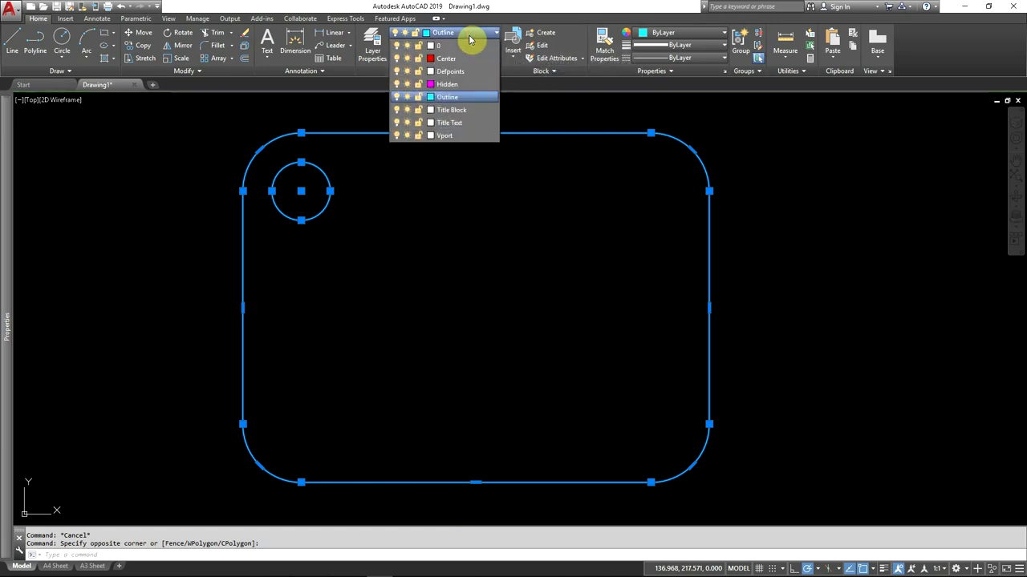
left_click(447, 96)
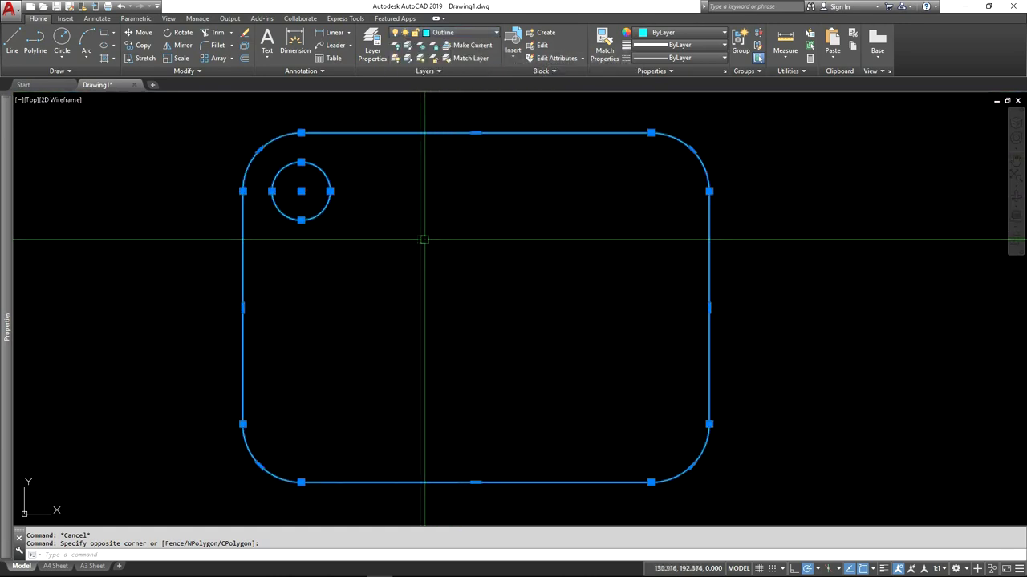
key("Escape")
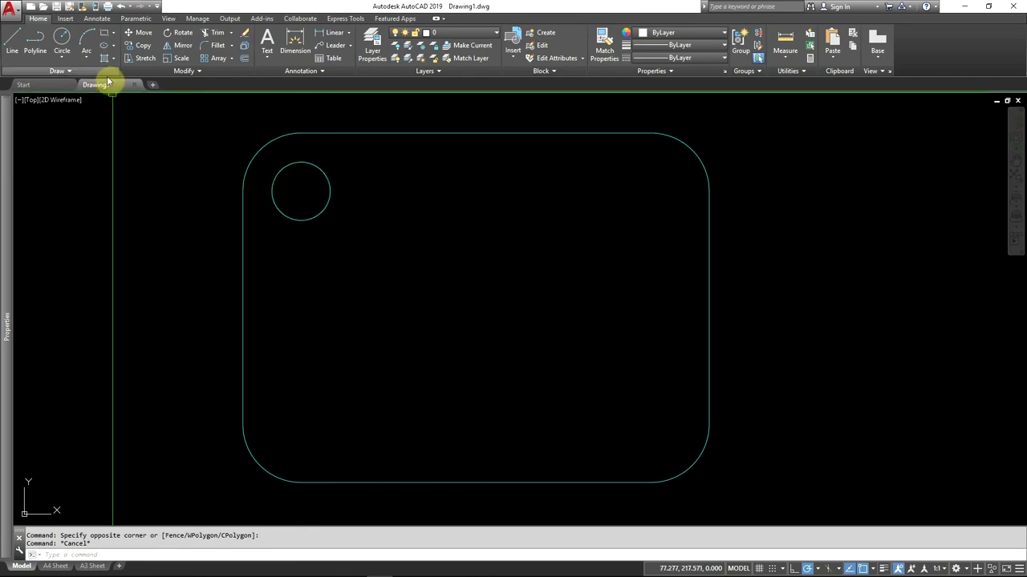
Add a center mark to the hole circle in the plate's upper-left corner.
left_click(95, 19)
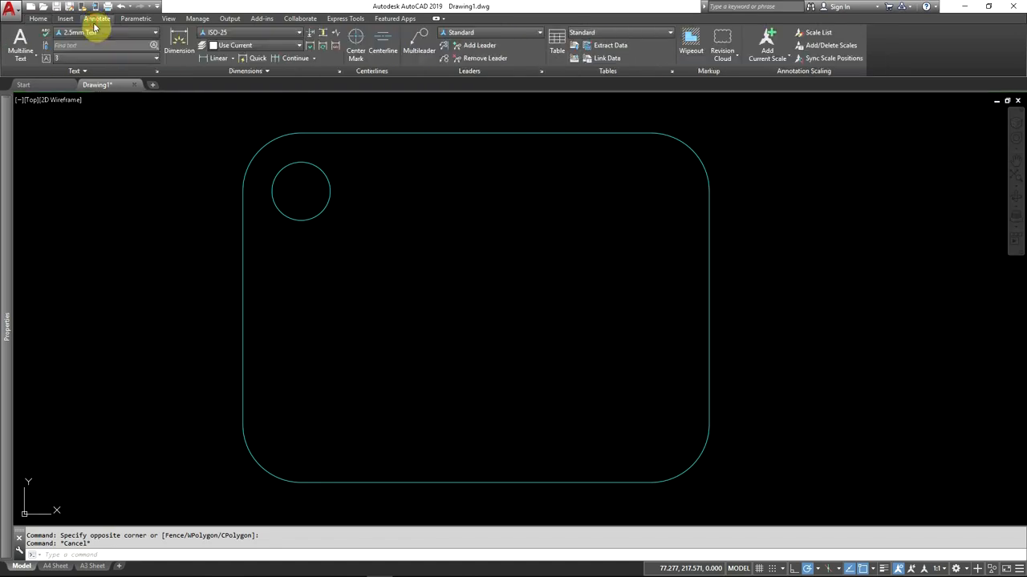
left_click(357, 44)
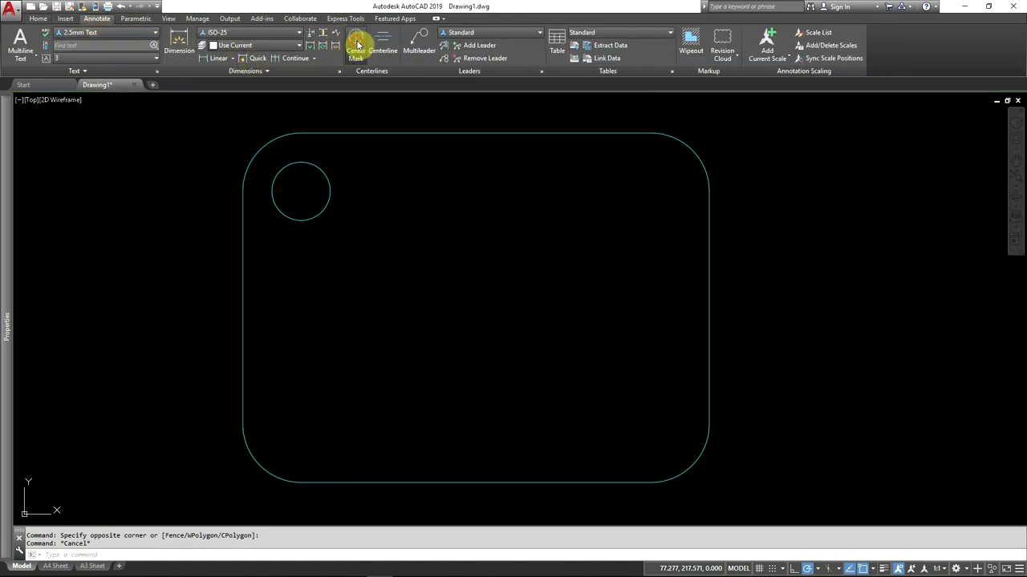
left_click(330, 187)
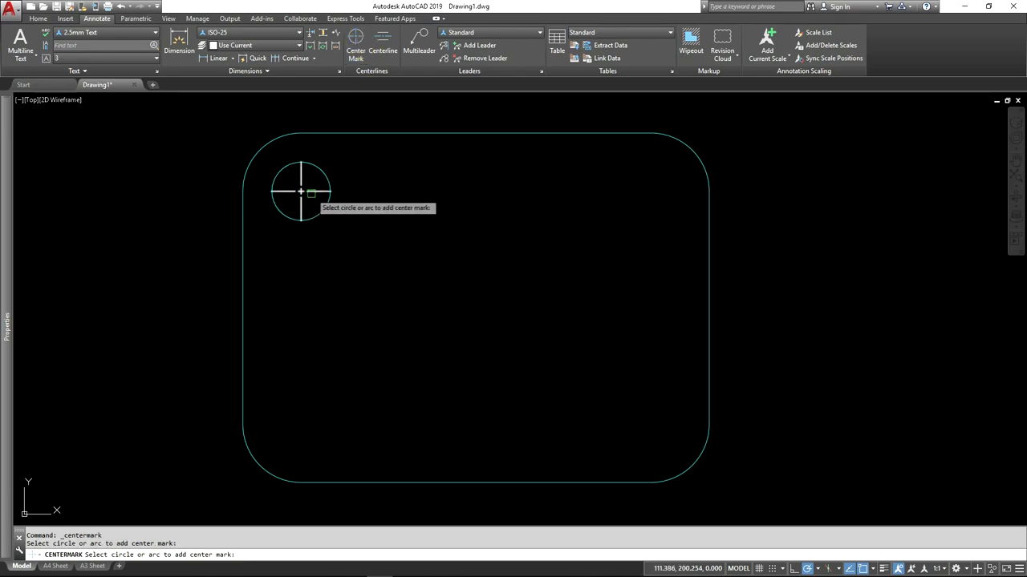
key("Return")
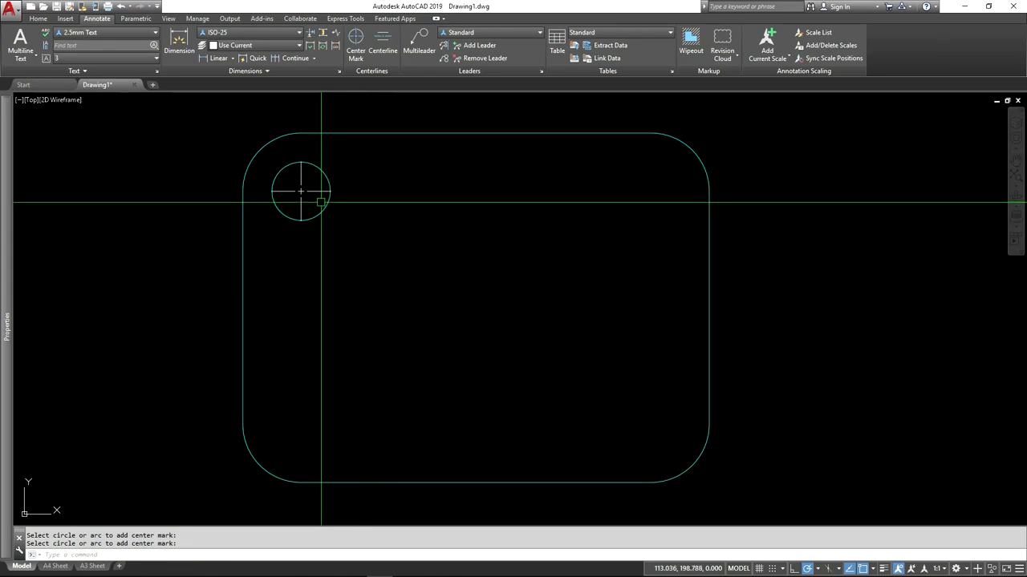
Select the center mark of the hole circle in the plate's upper-left corner.
scroll(301, 190, "up", 5)
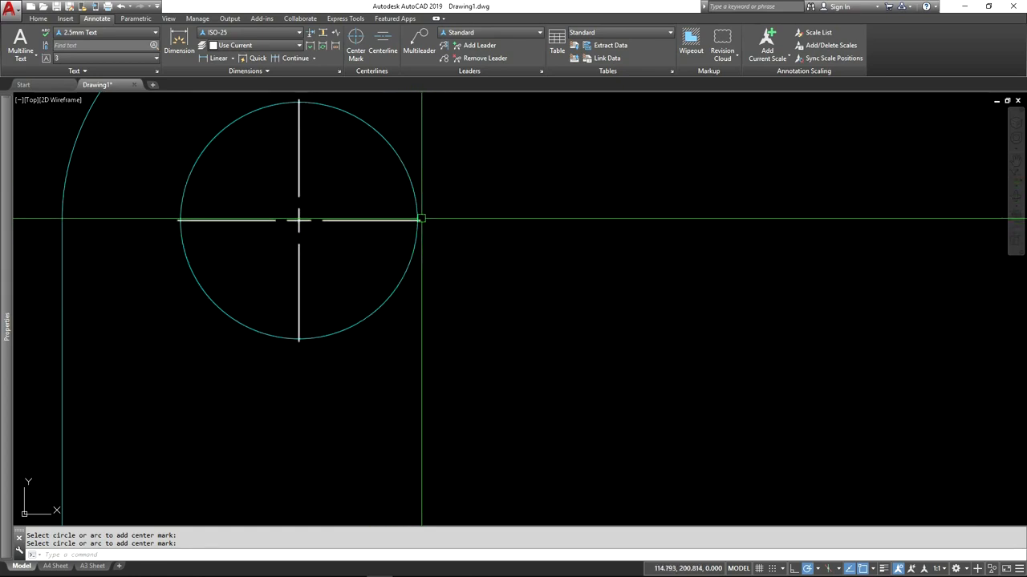
scroll(293, 270, "down", 2)
middle_click_drag(344, 241, 337, 251)
left_click(338, 253)
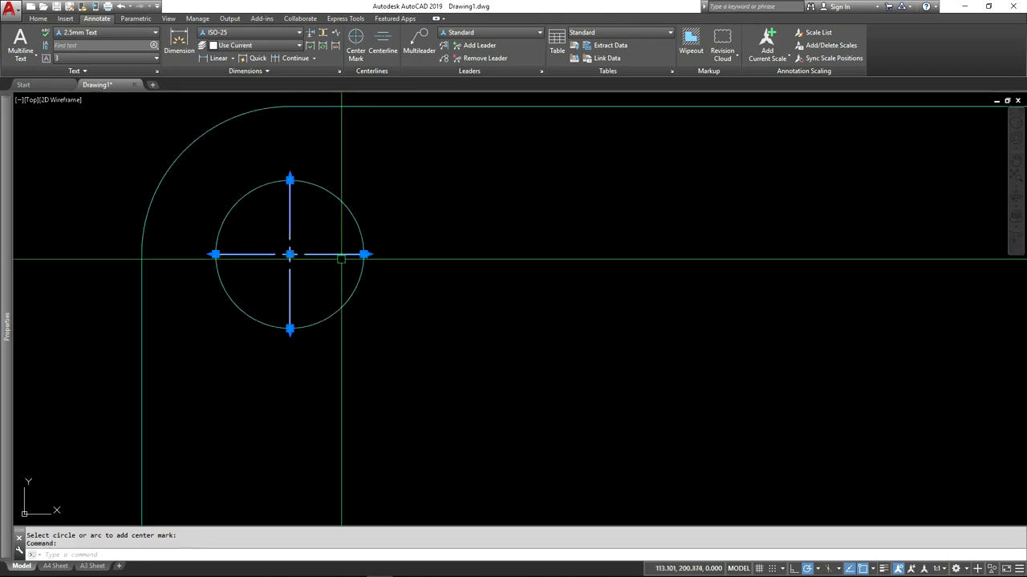
scroll(373, 253, "up", 2)
scroll(374, 252, "up", 3)
left_click(333, 259)
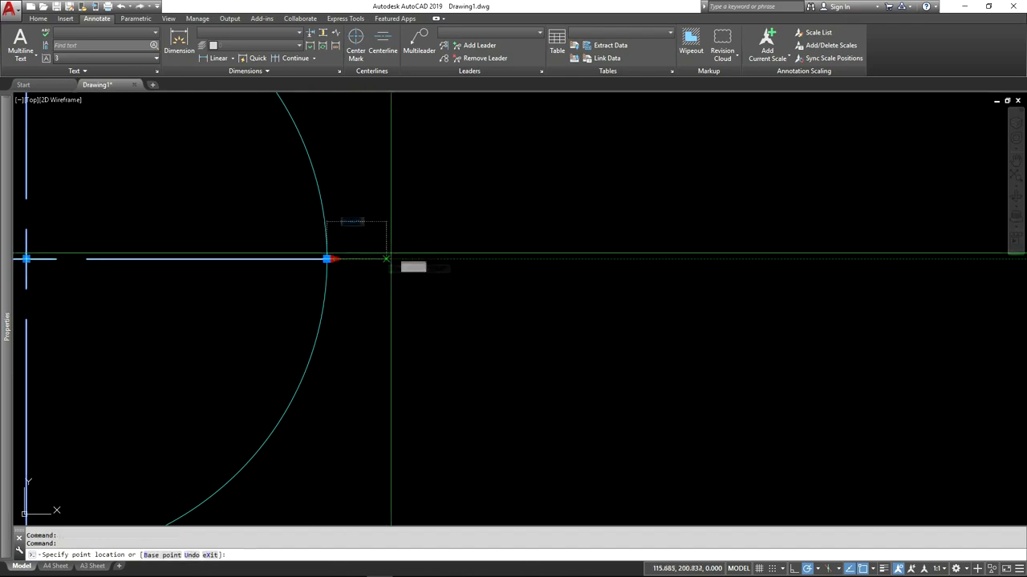
scroll(451, 257, "down", 5)
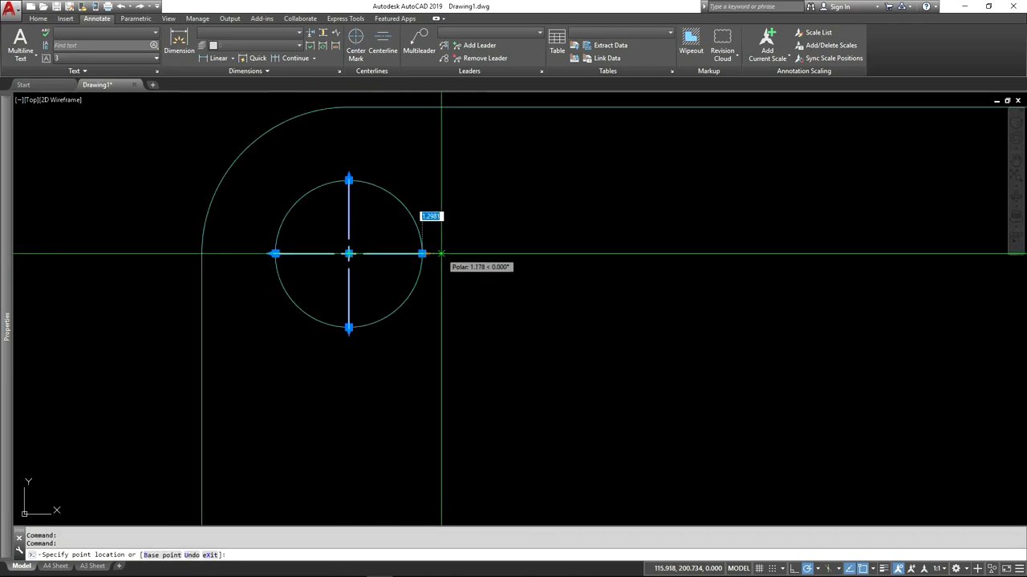
key("Escape")
Change the selected center mark's extension length to 2 mm on all four sides.
scroll(444, 254, "up", 6)
scroll(424, 268, "down", 4)
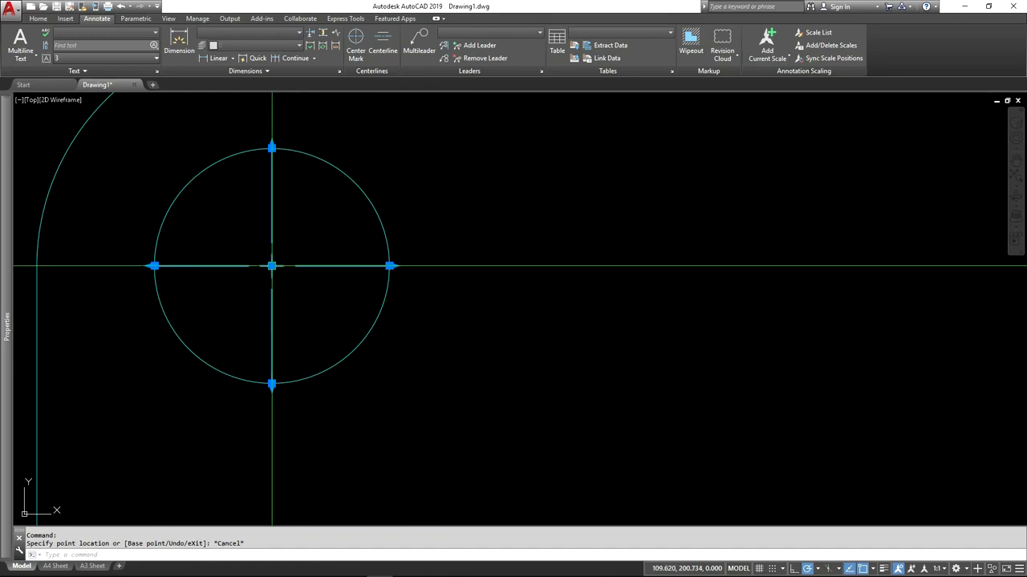
mouse_move(273, 267)
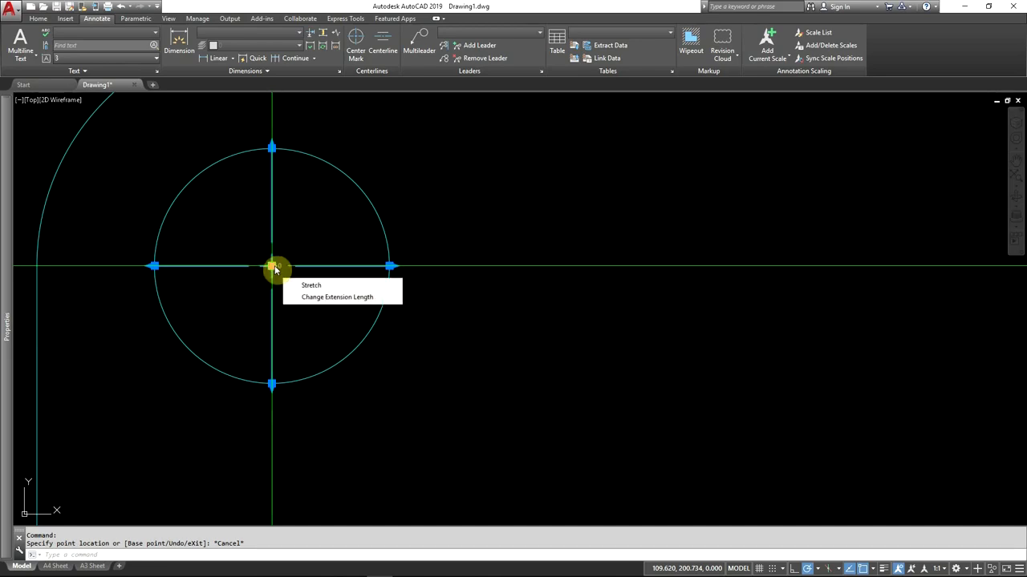
left_click(324, 297)
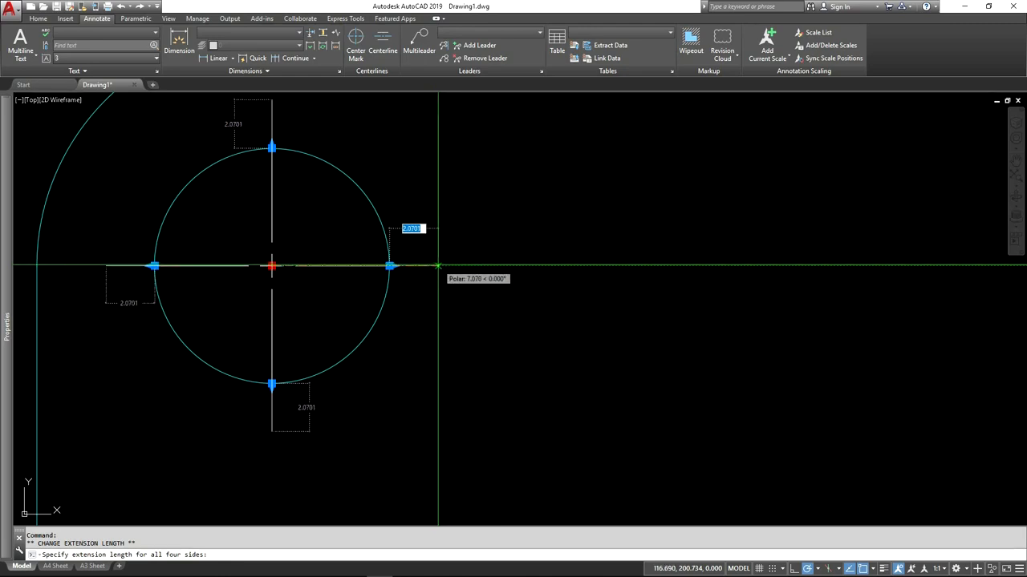
key("Return")
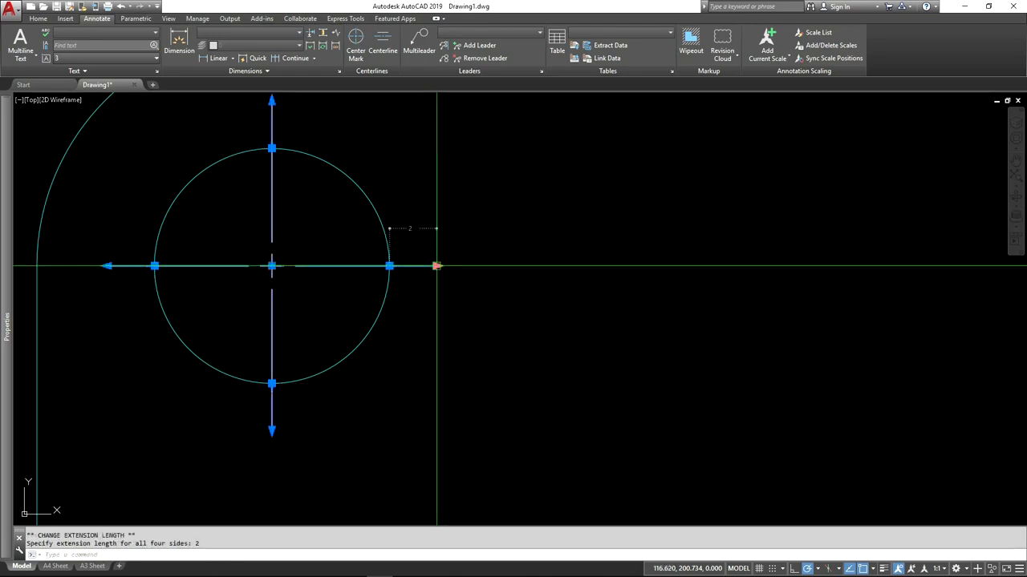
Set the center mark's linetype to ByLayer, move it to the Center layer and deselect it.
scroll(442, 281, "down", 3)
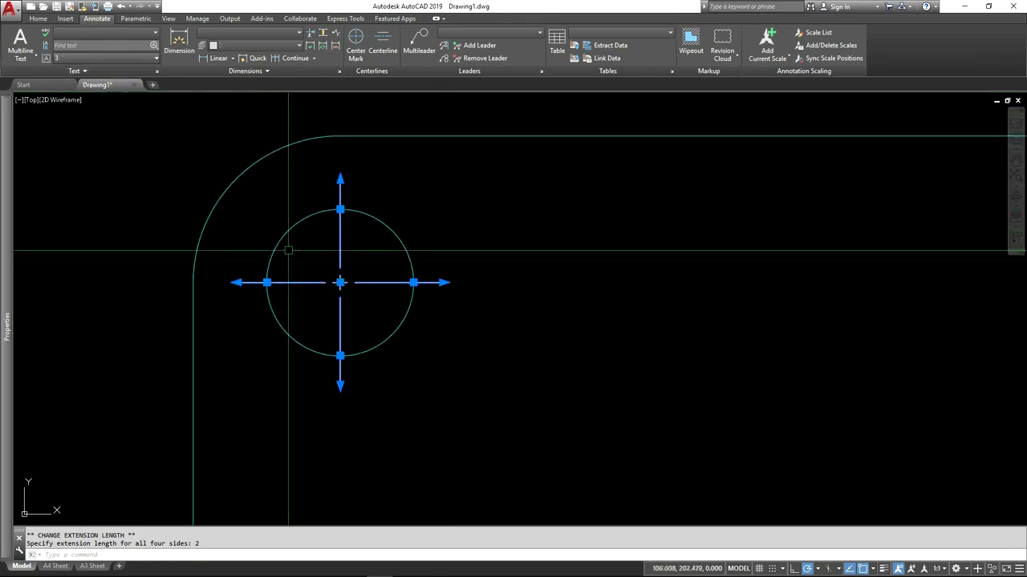
left_click(35, 18)
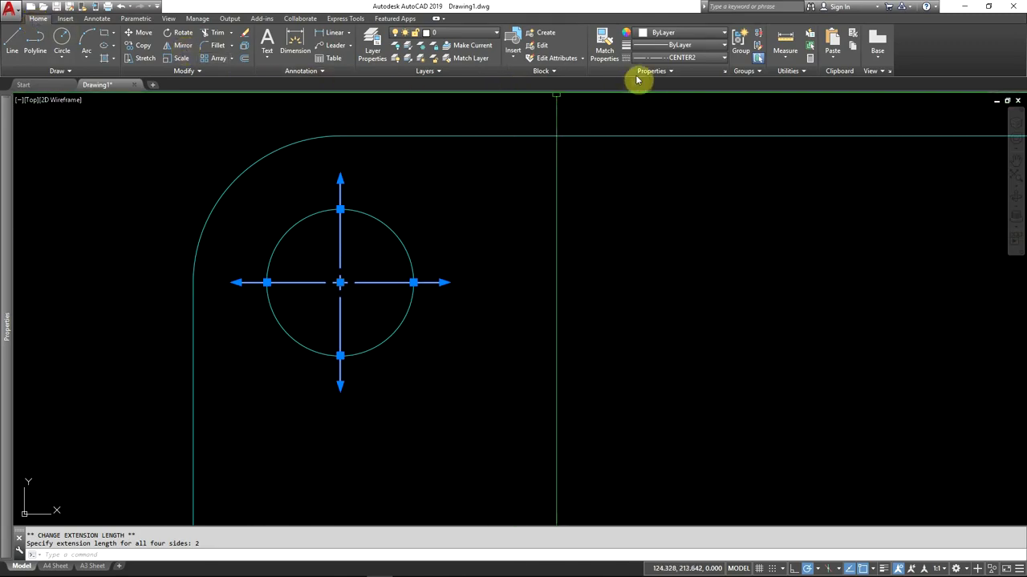
left_click(691, 60)
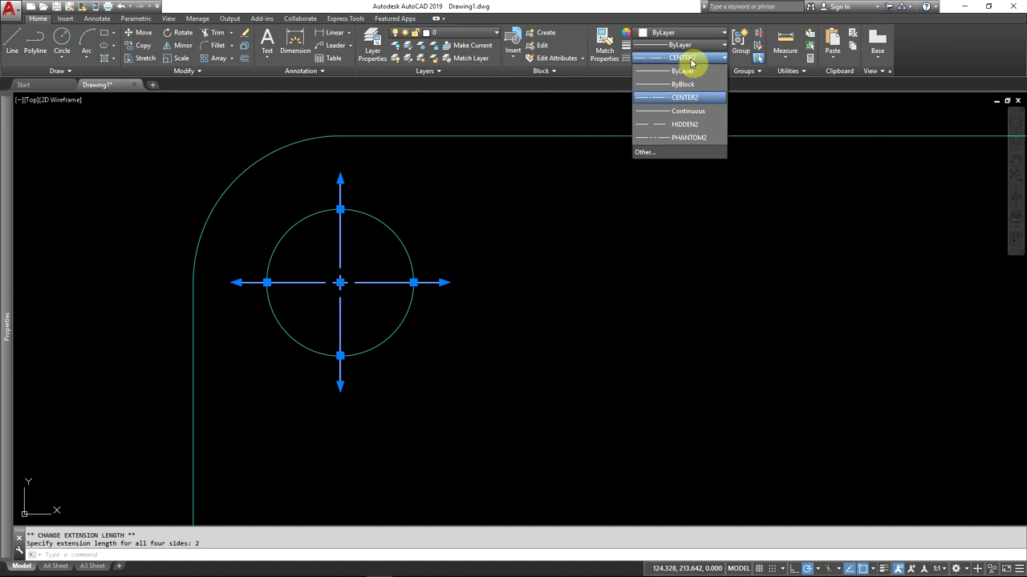
left_click(682, 71)
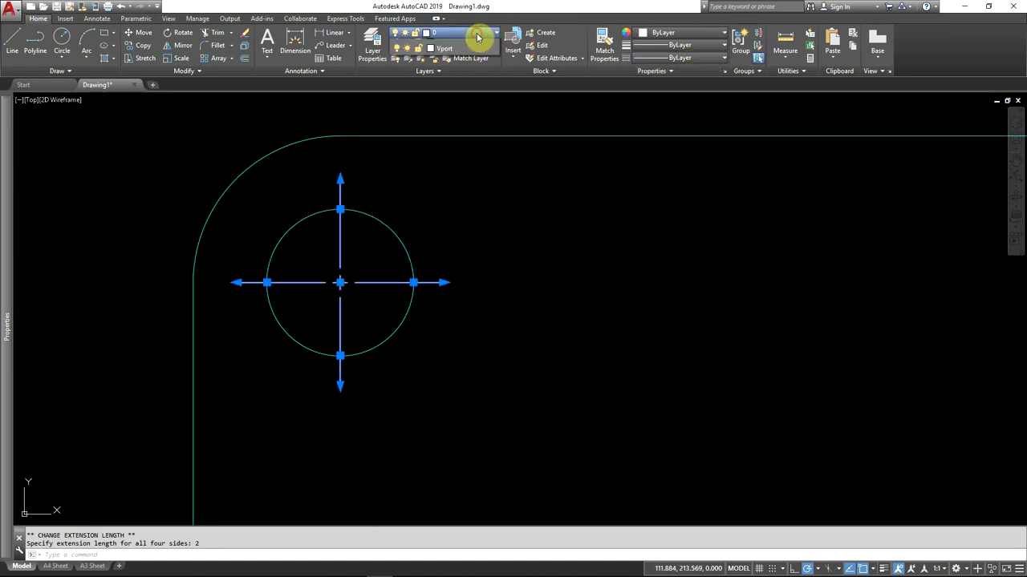
left_click(478, 33)
left_click(450, 58)
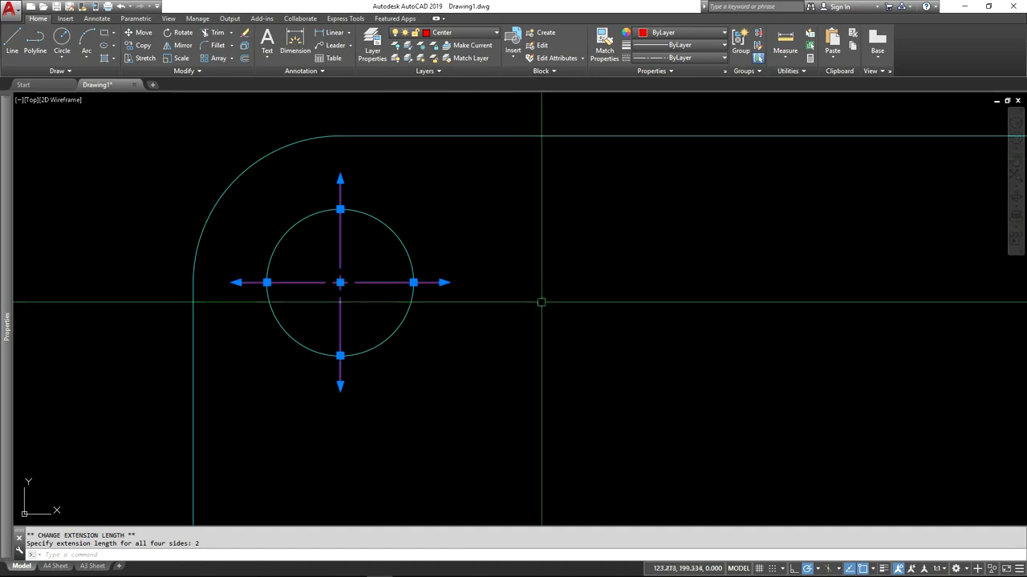
key("Escape")
Copy the upper-left hole circle, without its center mark, to a free spot on its right inside the plate.
scroll(447, 314, "down", 2)
mouse_move(297, 264)
middle_mouse_down()
mouse_move(362, 309)
mouse_move(339, 302)
middle_mouse_up()
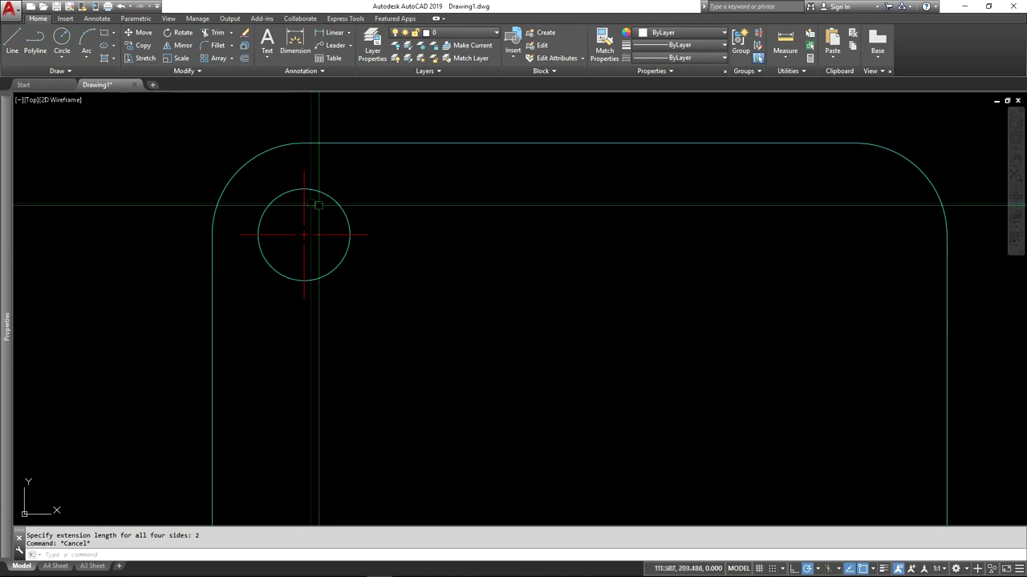
type("Co")
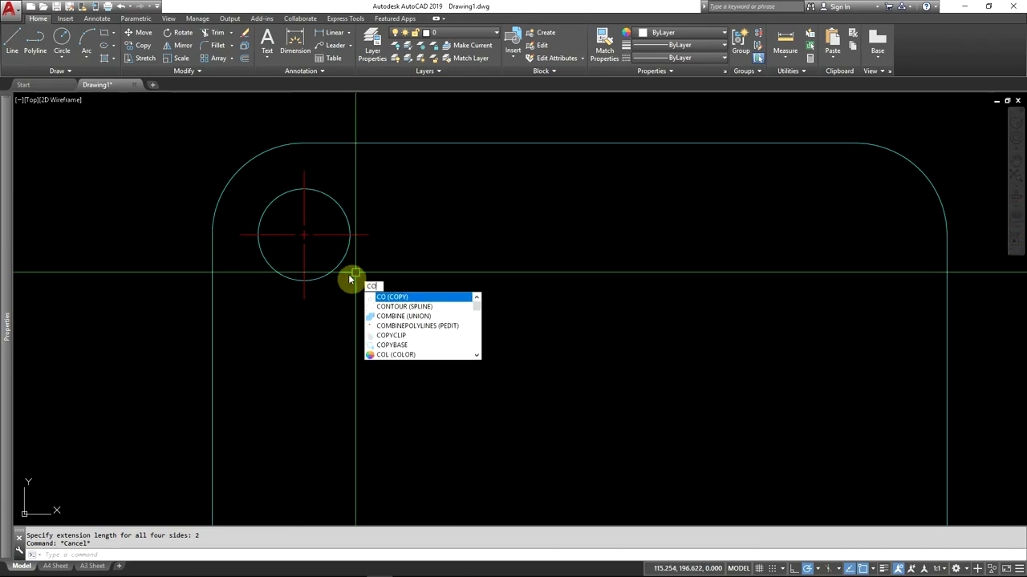
key("Return")
key("Return")
left_click(371, 305)
left_click(582, 321)
key("Return")
scroll(542, 272, "up", 2)
middle_click_drag(544, 278, 543, 295)
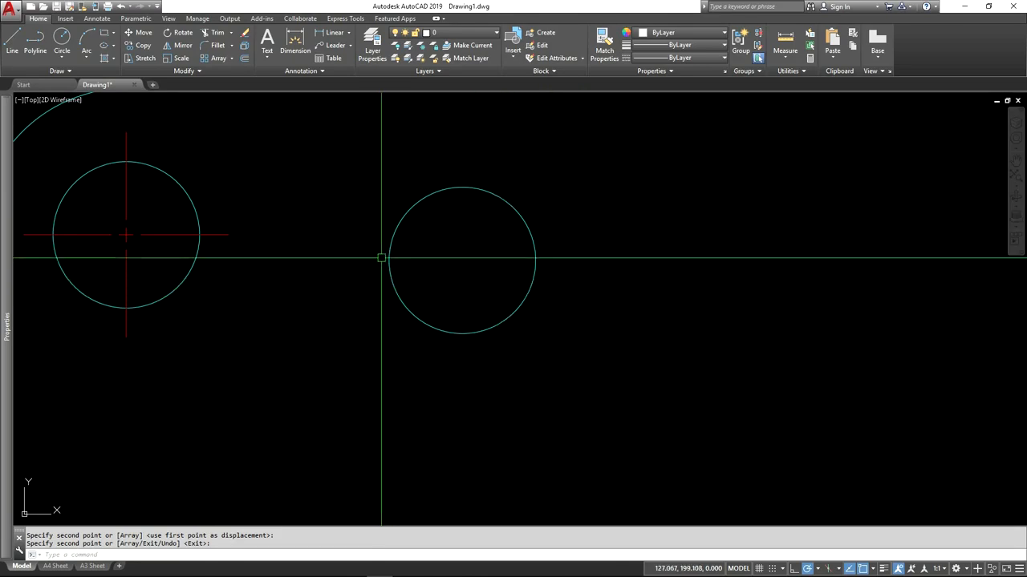
Select the original hole's center mark and try changing its extension length on all four sides.
middle_click_drag(219, 252, 298, 266)
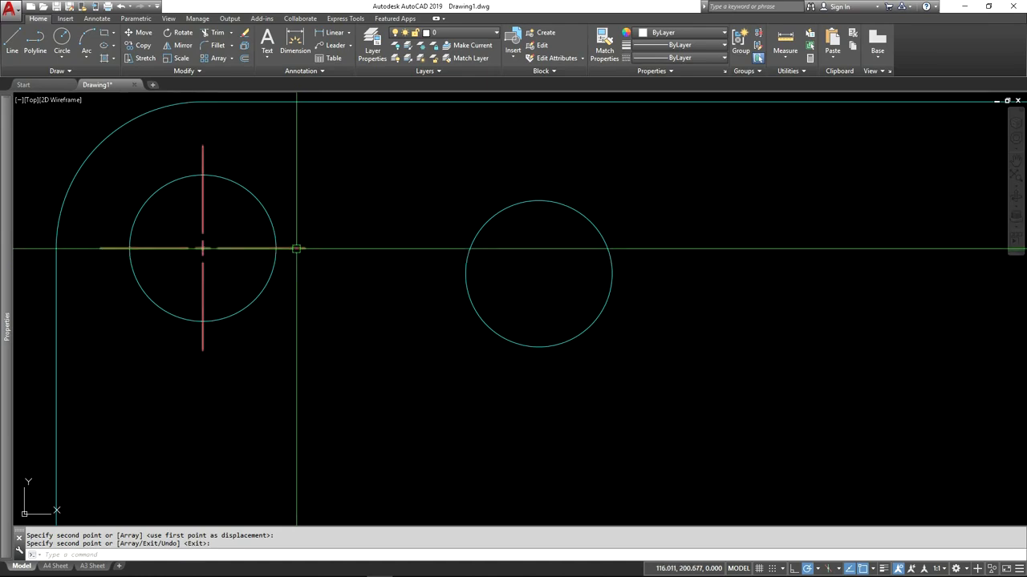
key("Return")
left_click(295, 248)
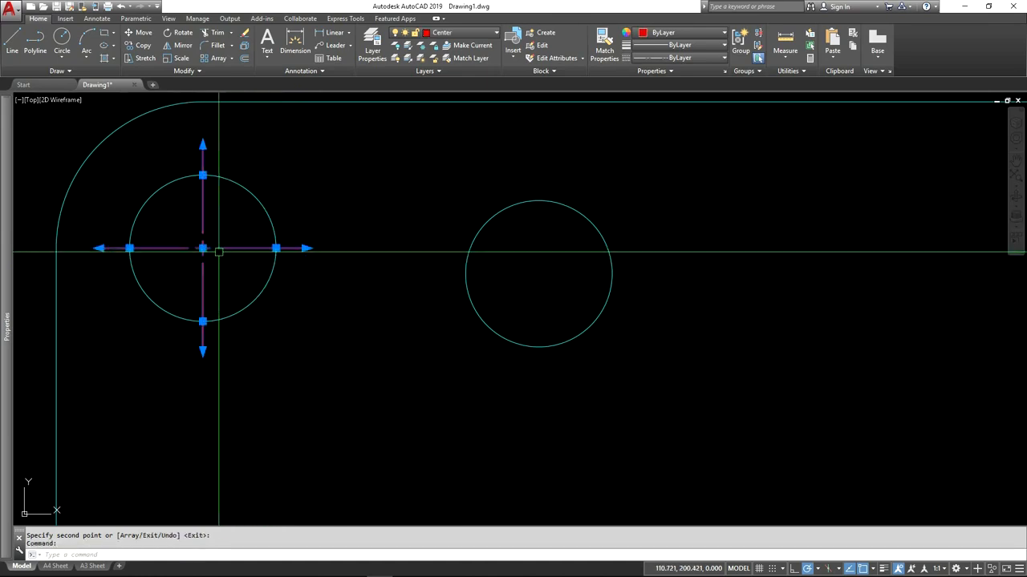
mouse_move(204, 250)
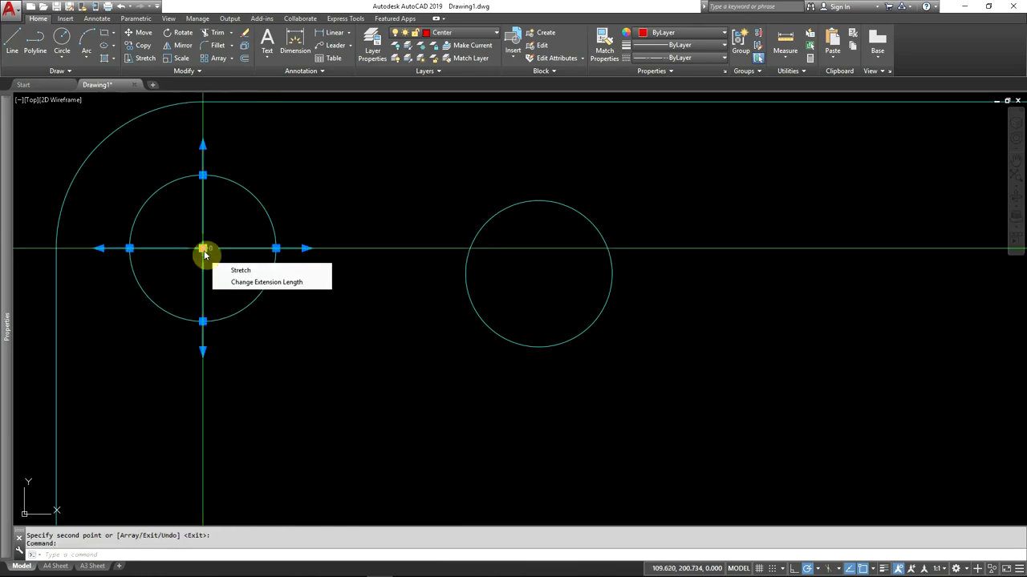
left_click(251, 280)
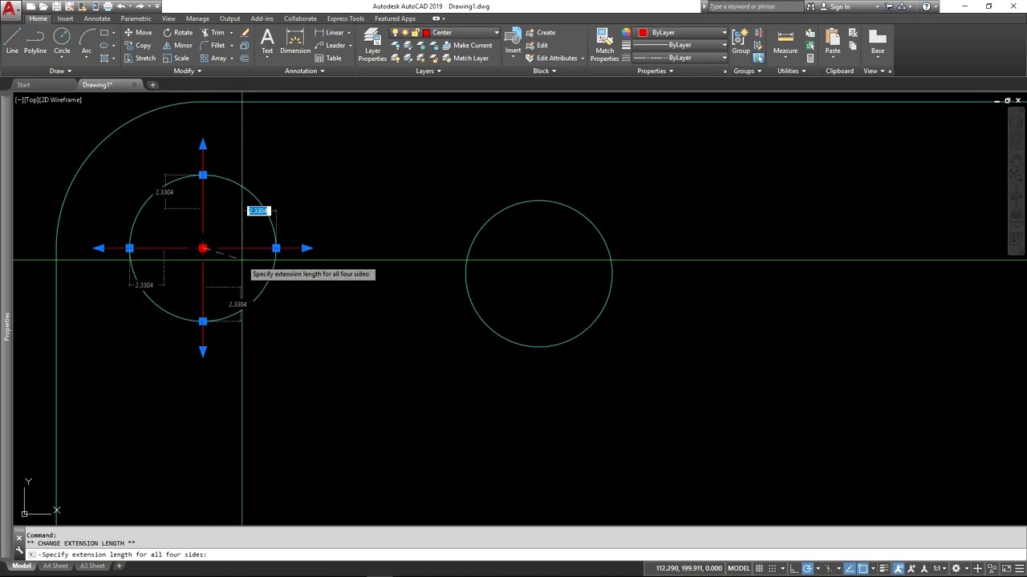
left_click(242, 258)
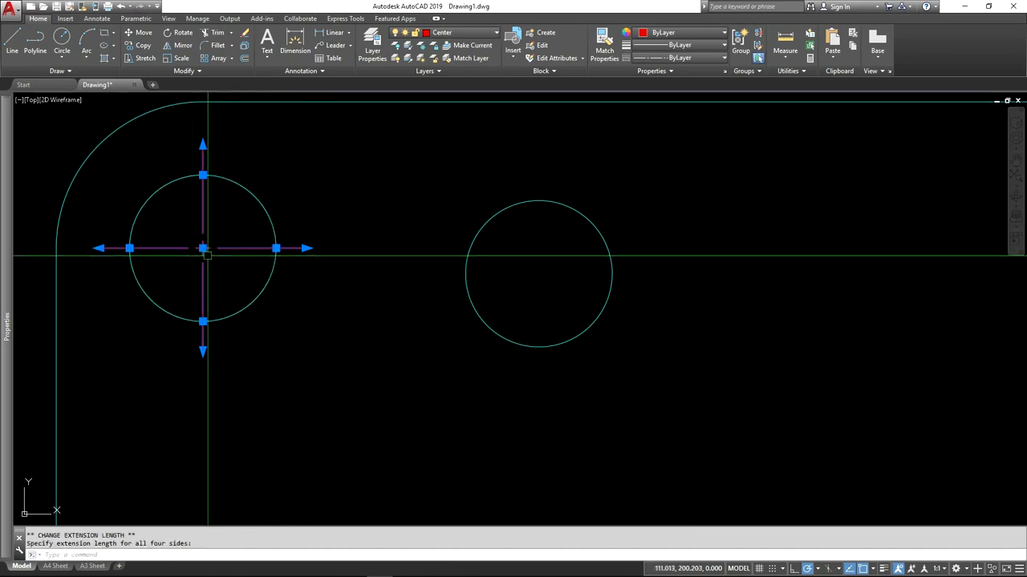
Shorten only the right-hand extension of the original hole's center mark and undo that grip edit.
left_click(308, 249)
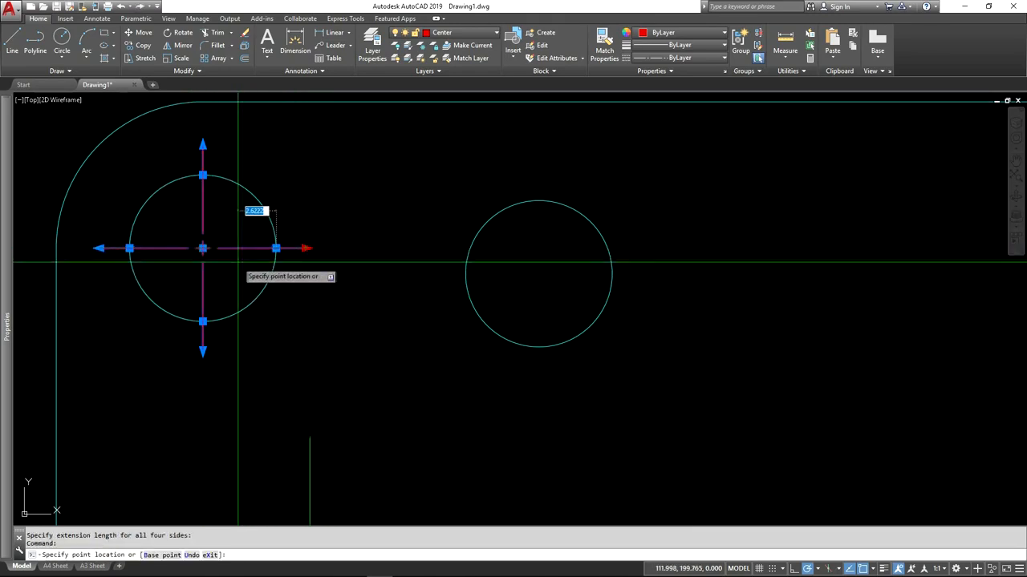
type("u")
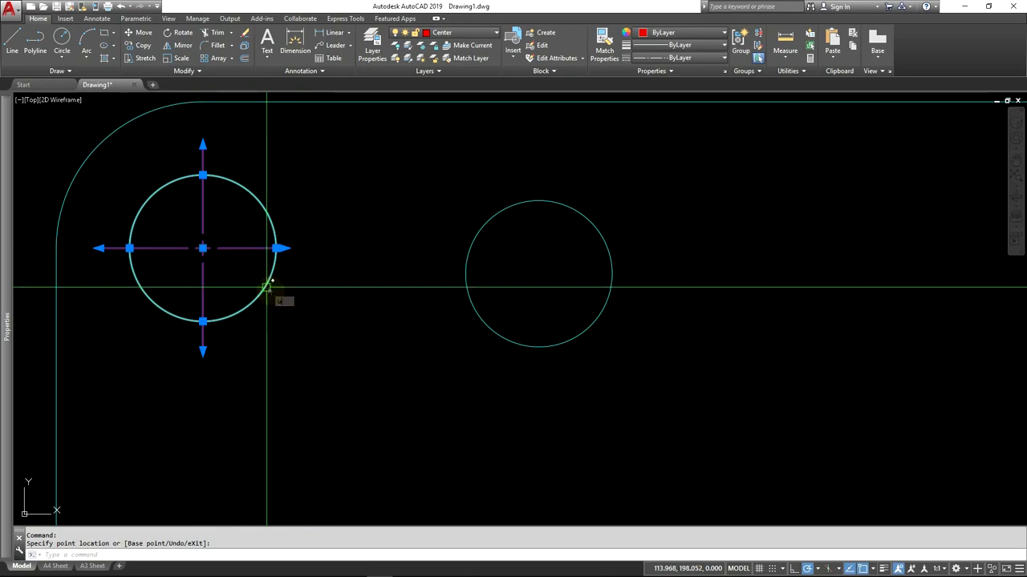
key("Return")
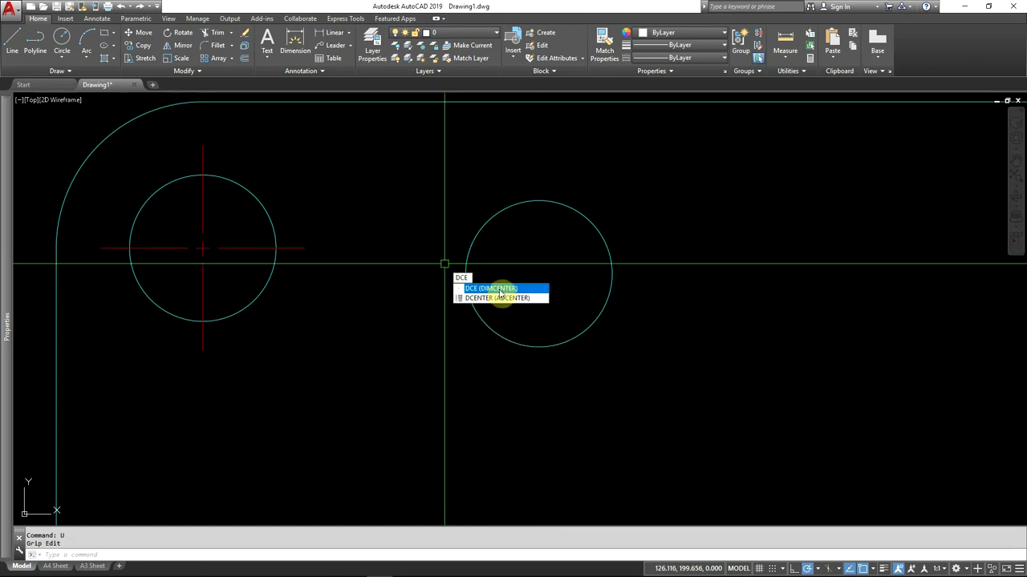
Add a center mark to the copied circle with the DIMCENTER command.
left_click(499, 290)
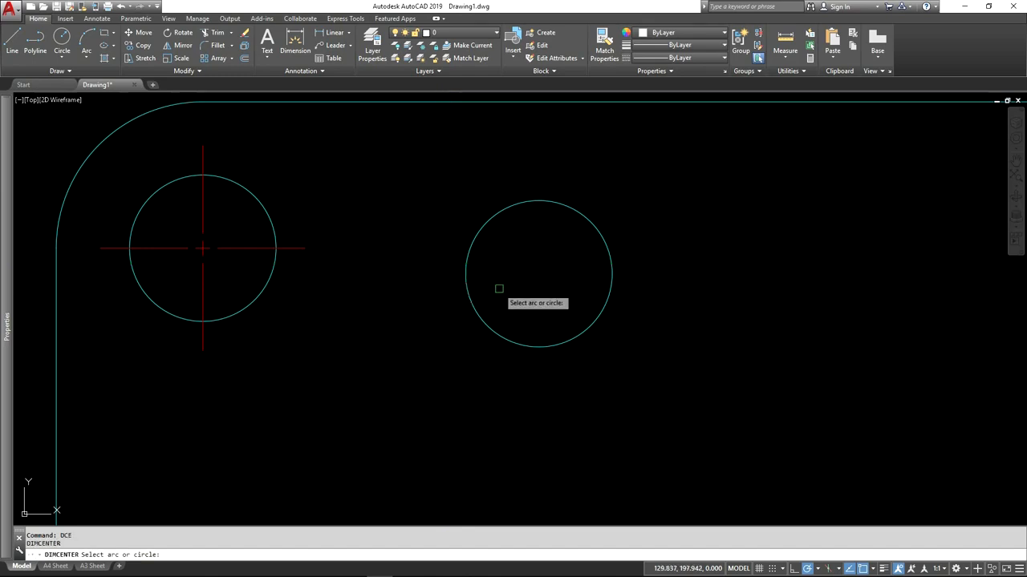
left_click(487, 231)
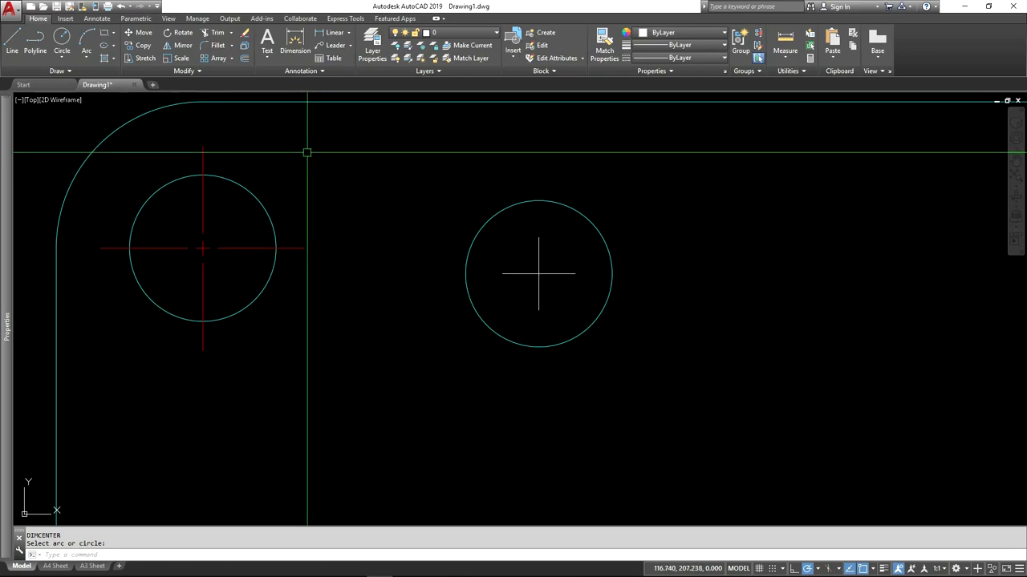
Examine the center mark type and size in the ISO-25 dimension style's settings and close the style manager.
left_click(321, 74)
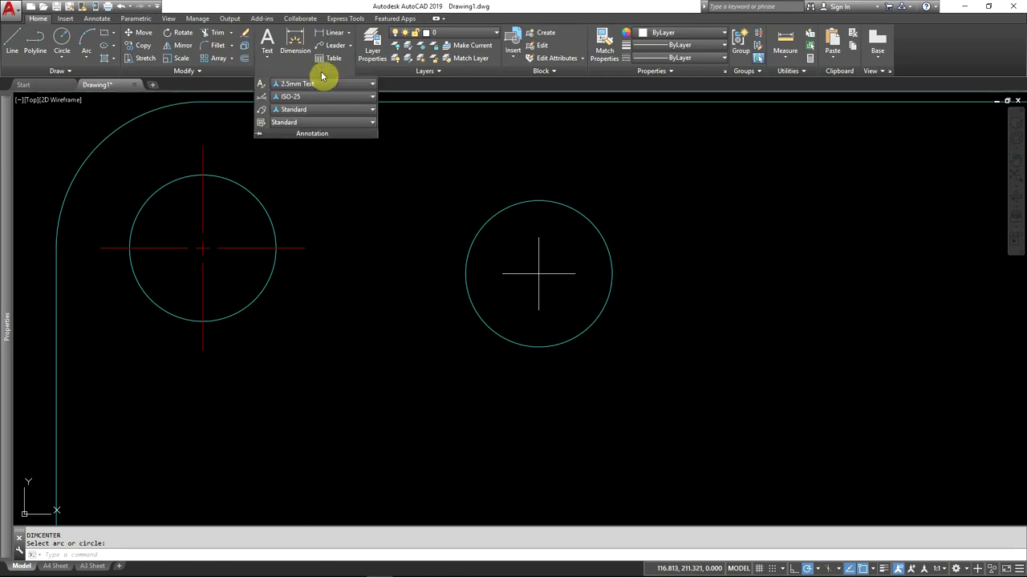
left_click(262, 98)
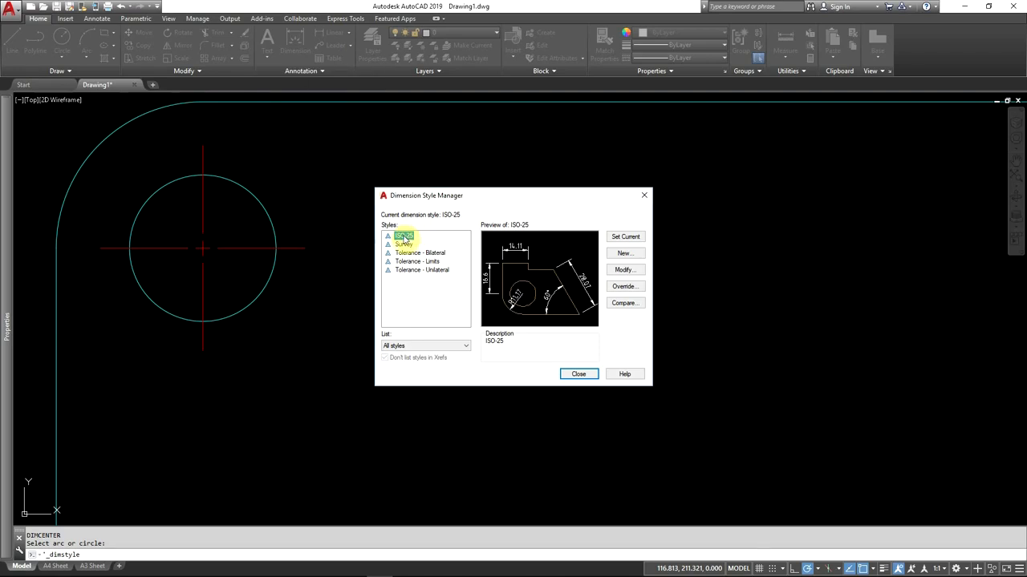
left_click(624, 270)
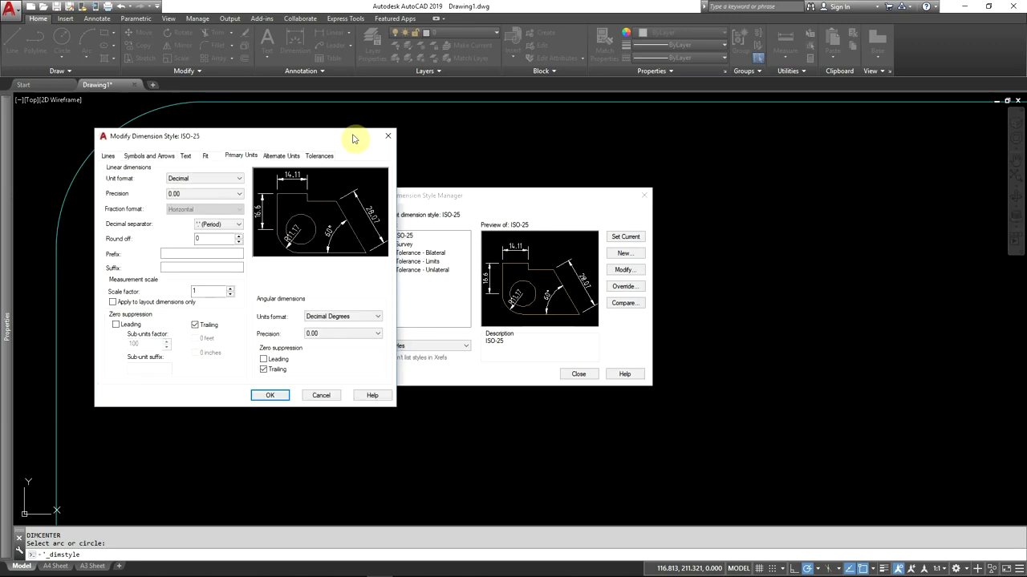
left_click(151, 157)
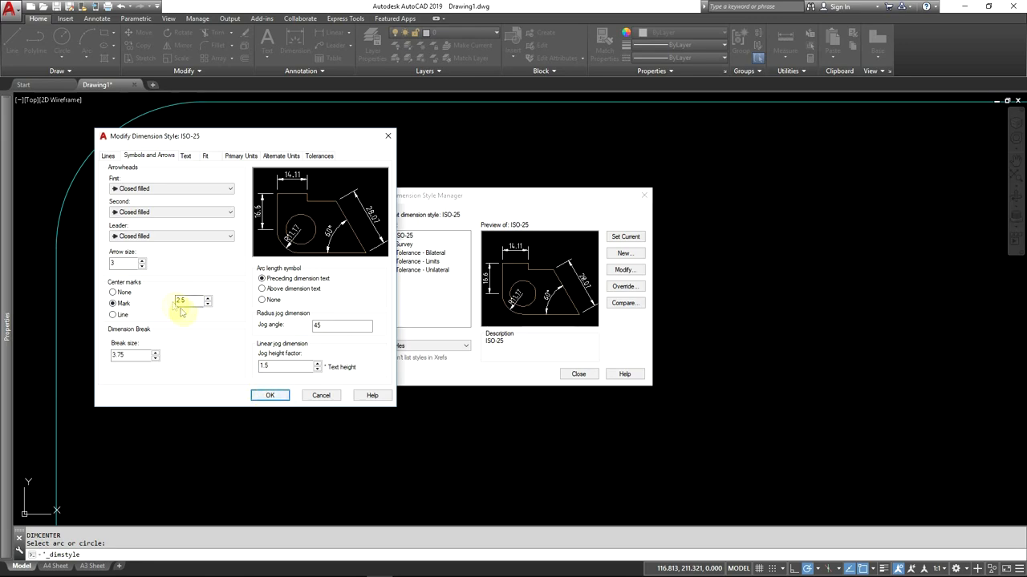
left_click(273, 396)
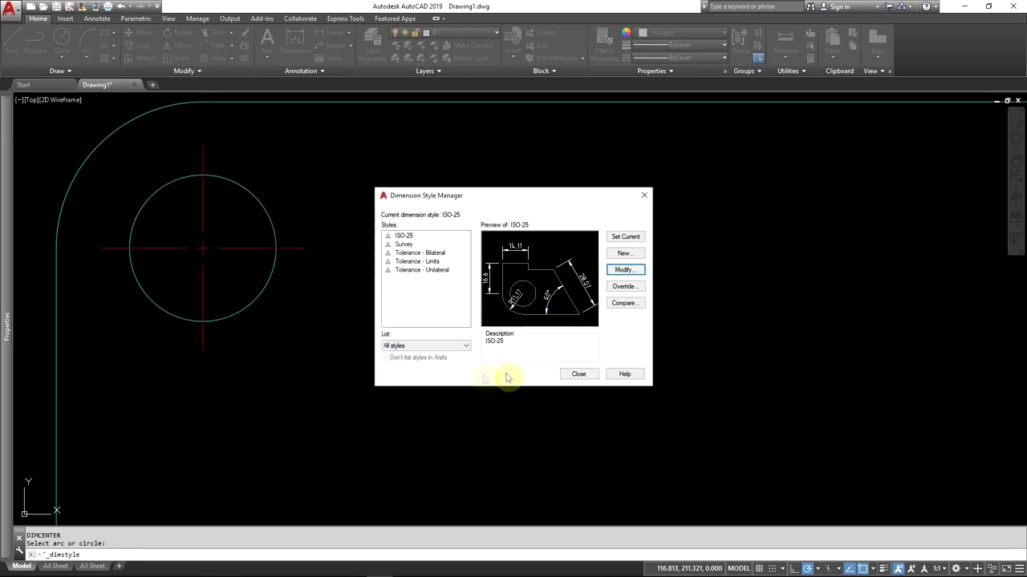
left_click(578, 375)
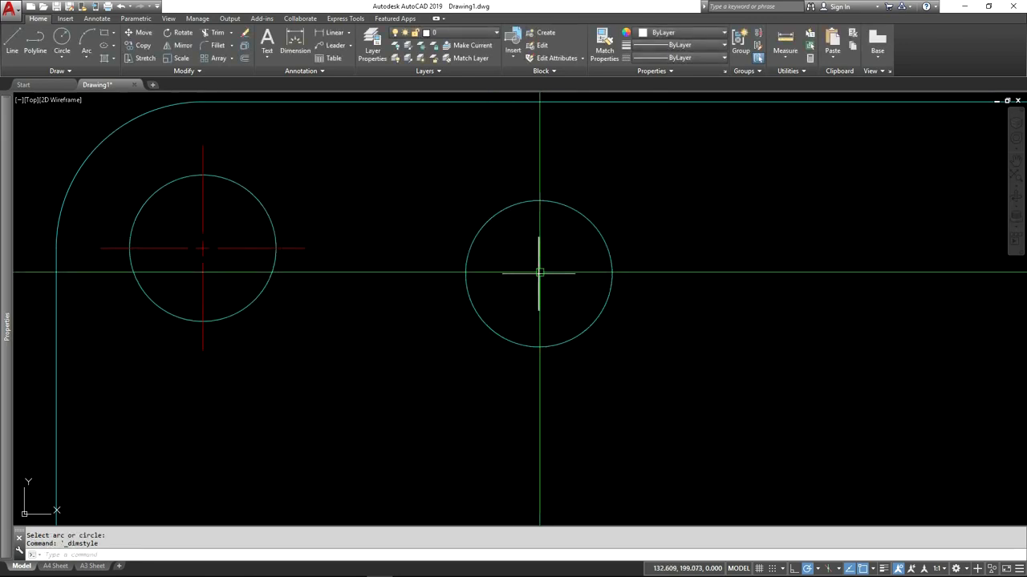
Measure from the middle of the copied circle's center mark to its right end with the DIST command.
type("DI")
key("Return")
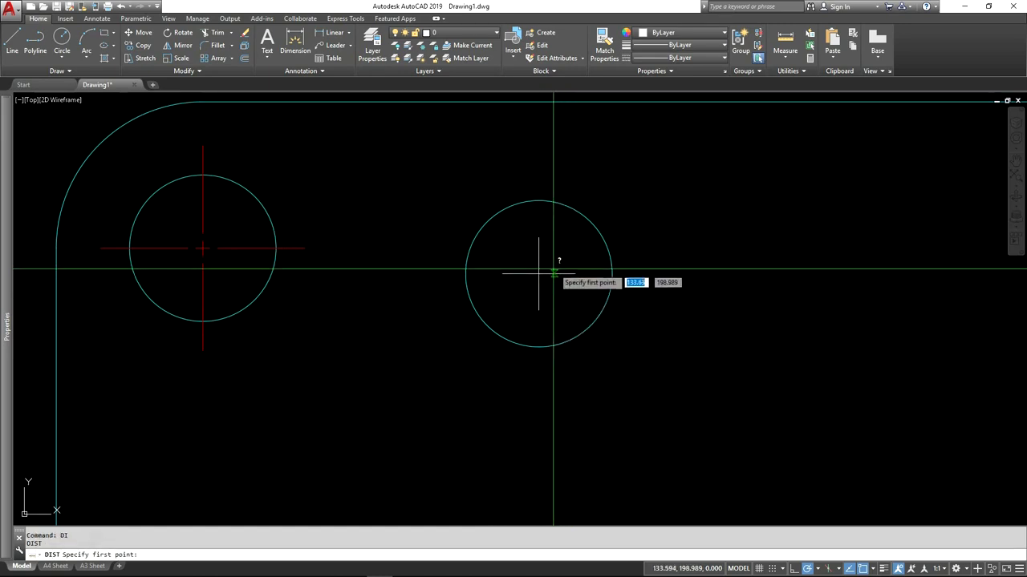
left_click(539, 273)
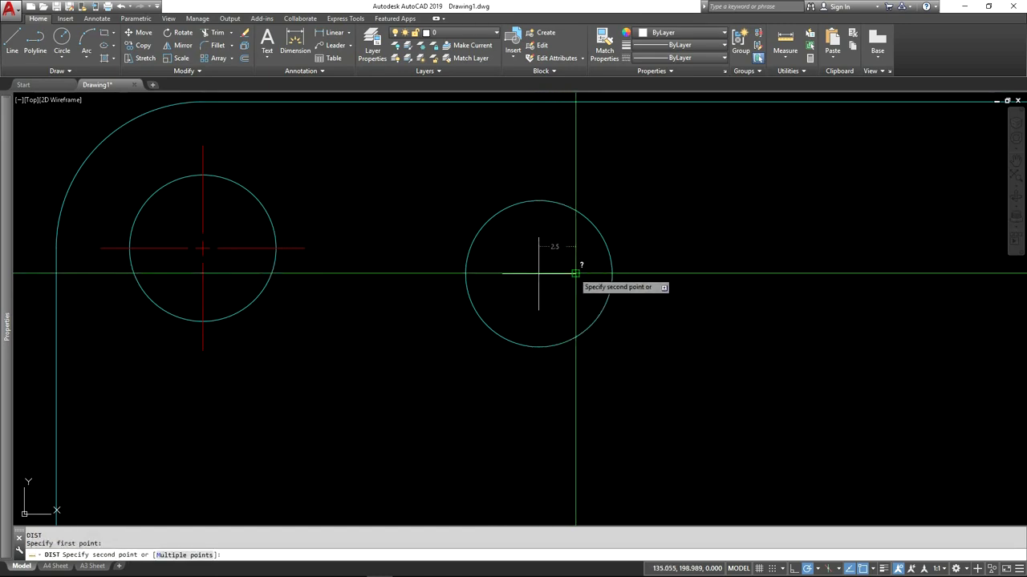
key("Escape")
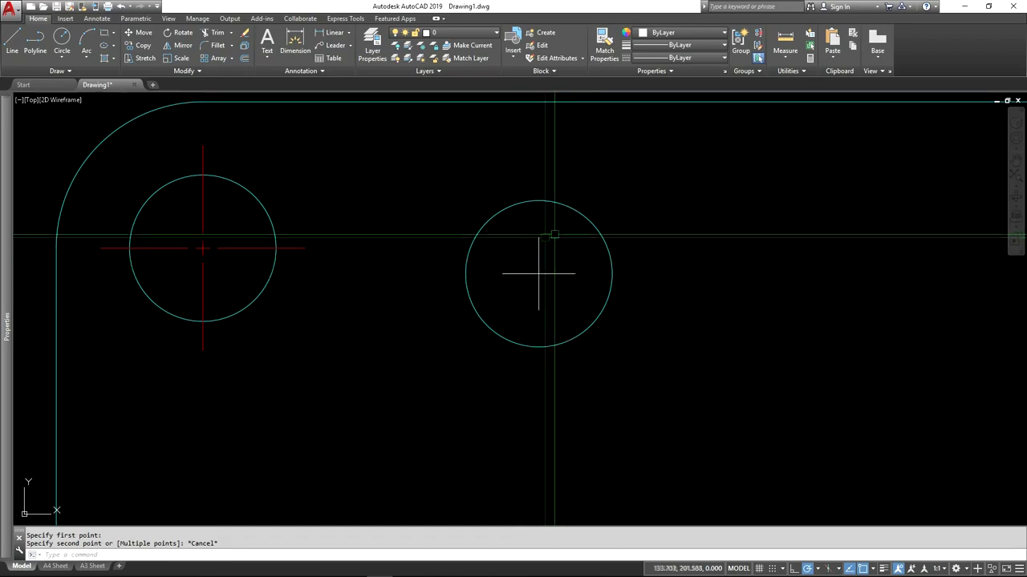
Move the center mark lines of the copied circle to the Center layer.
left_click(559, 258)
left_click(510, 293)
left_click(449, 34)
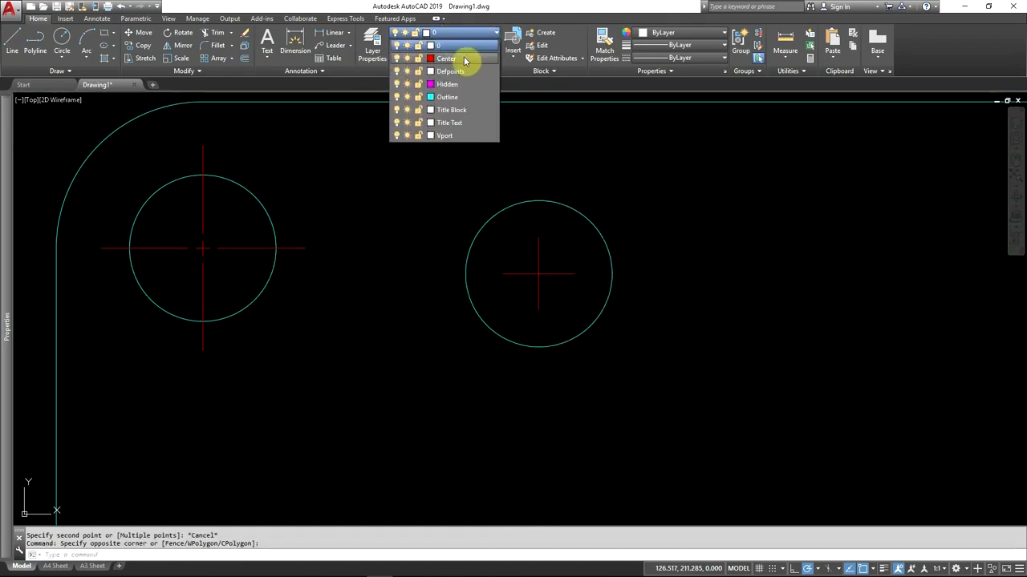
left_click(446, 58)
scroll(431, 259, "down", 2)
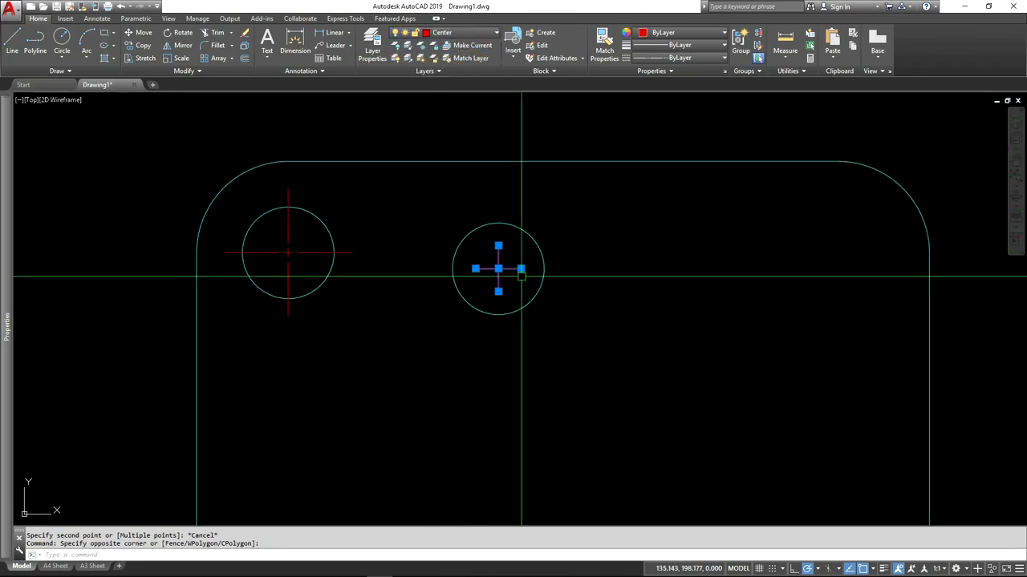
scroll(507, 275, "up", 2)
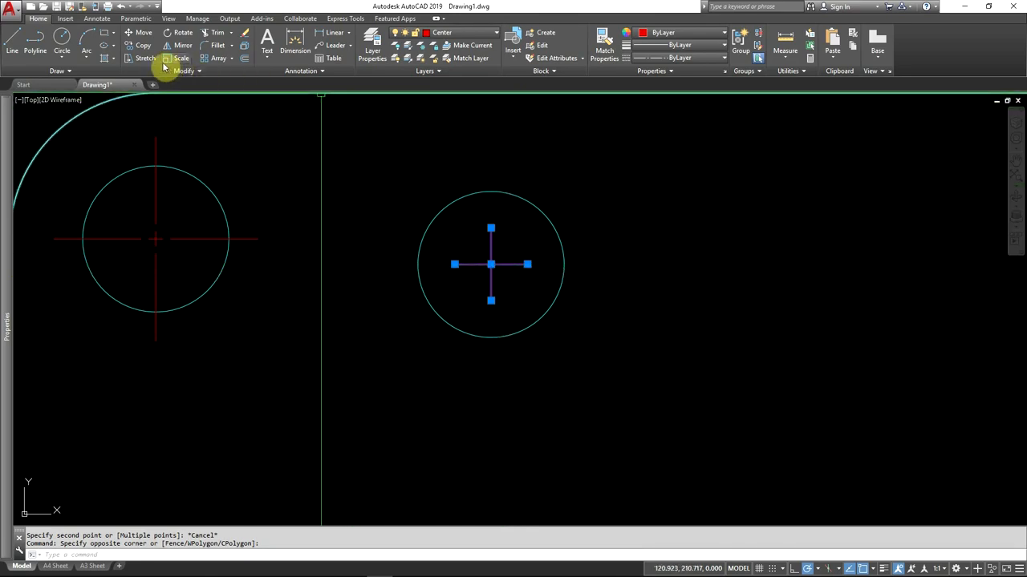
Try to scale the copied circle's center mark about its middle with the Reference option, taking the middle-to-end distance as reference length.
left_click(491, 264)
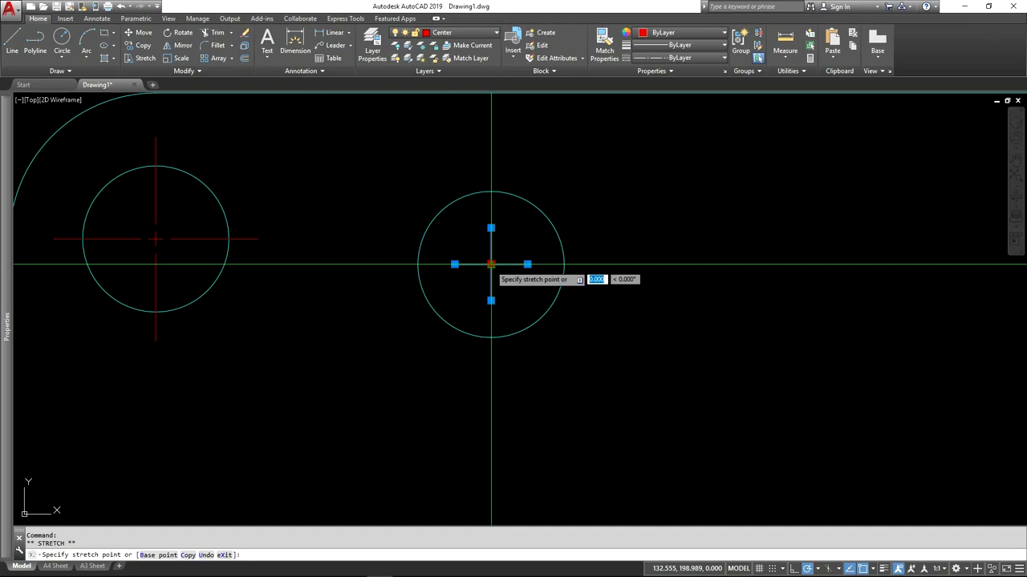
key("space")
key("space")
key("space")
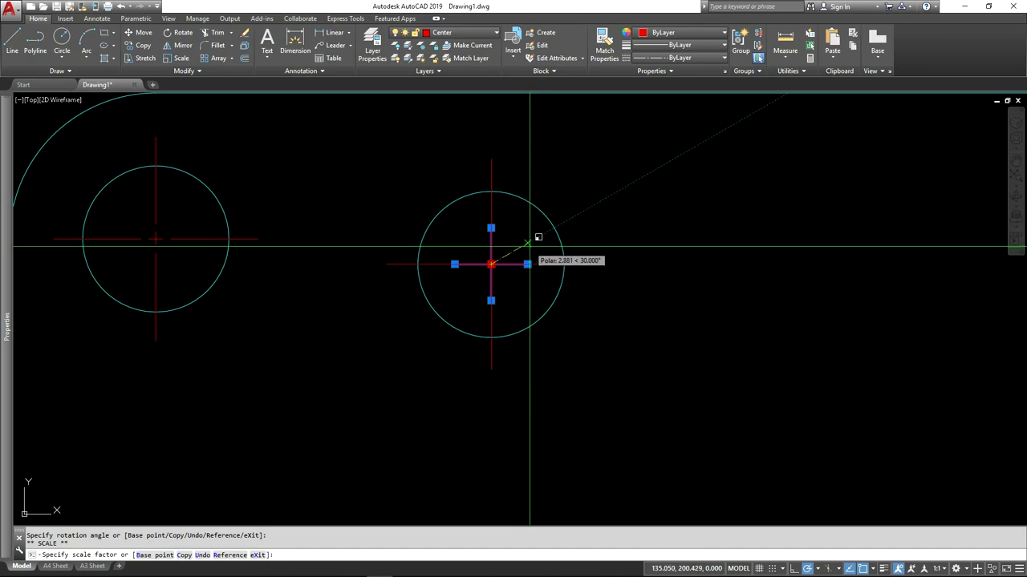
left_click(231, 555)
left_click(491, 264)
left_click(527, 264)
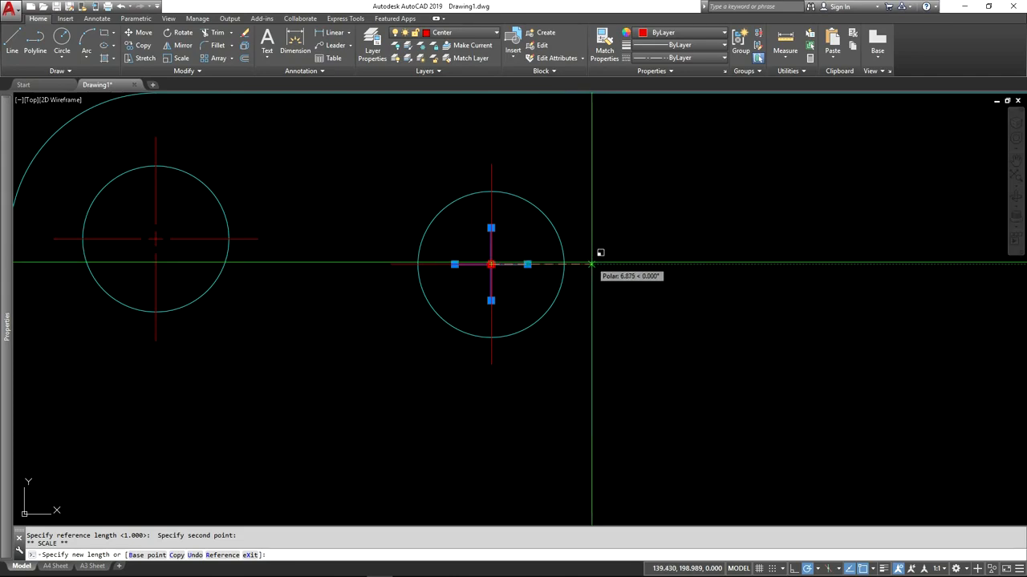
key("Escape")
Delete the copied circle together with its center mark lines.
left_click(607, 189)
left_click(417, 361)
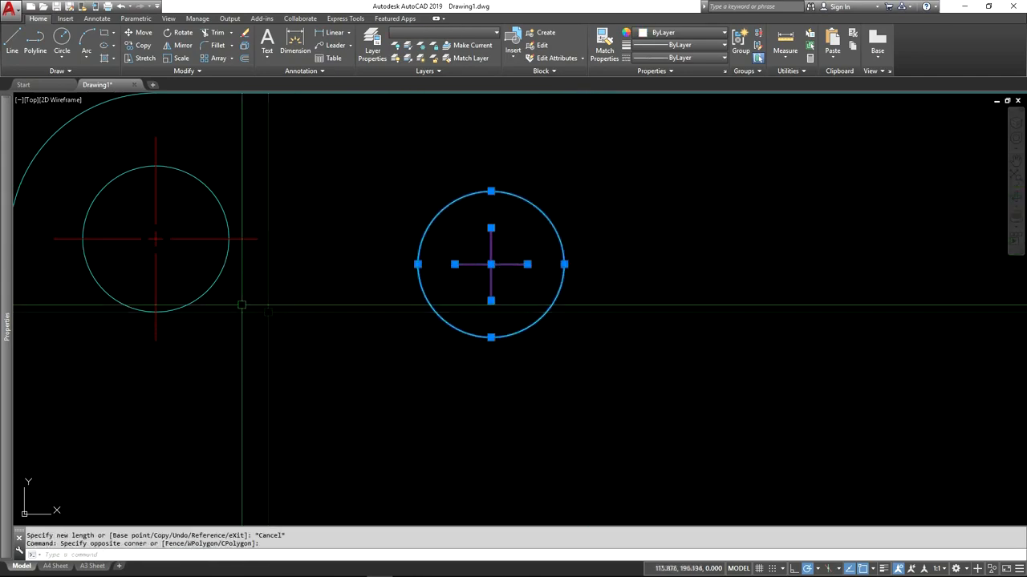
key("Delete")
scroll(199, 289, "down", 4)
mouse_move(239, 321)
middle_mouse_down()
mouse_move(274, 254)
mouse_move(294, 261)
middle_mouse_up()
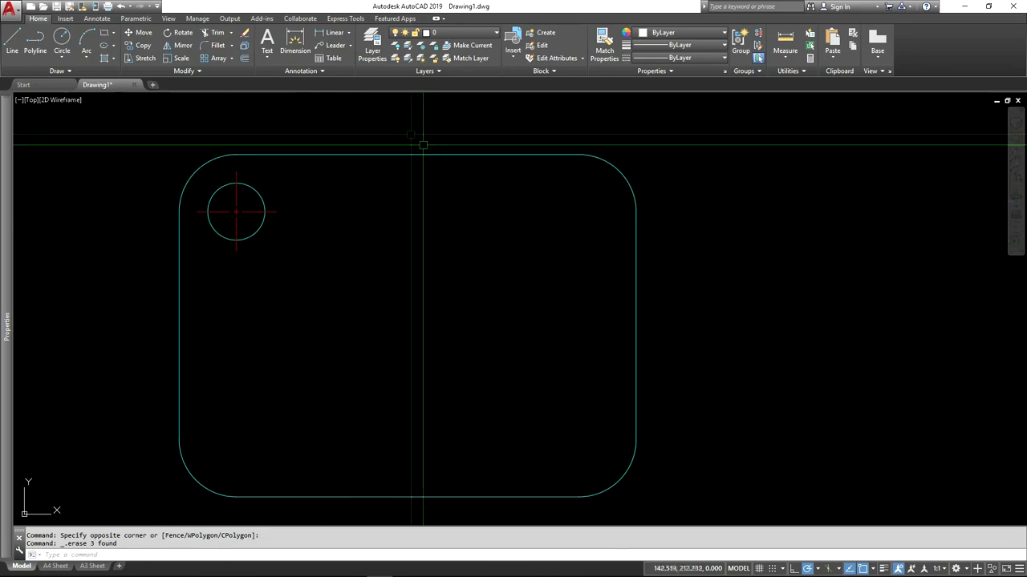
Copy the corner hole with its center mark to the centers of the other three rounded corners and the plate's geometric center.
left_click(142, 46)
left_click(154, 134)
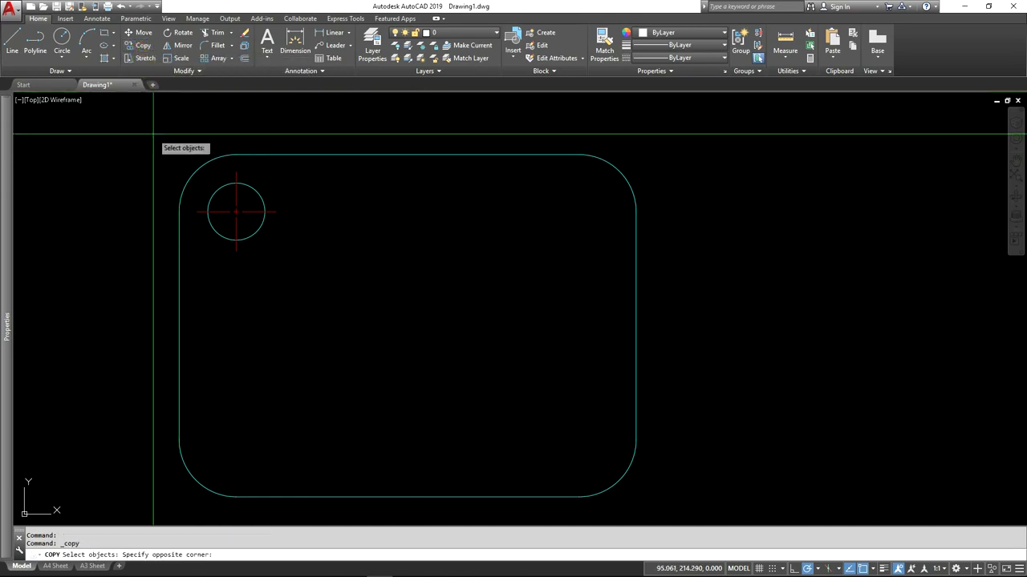
left_click(329, 282)
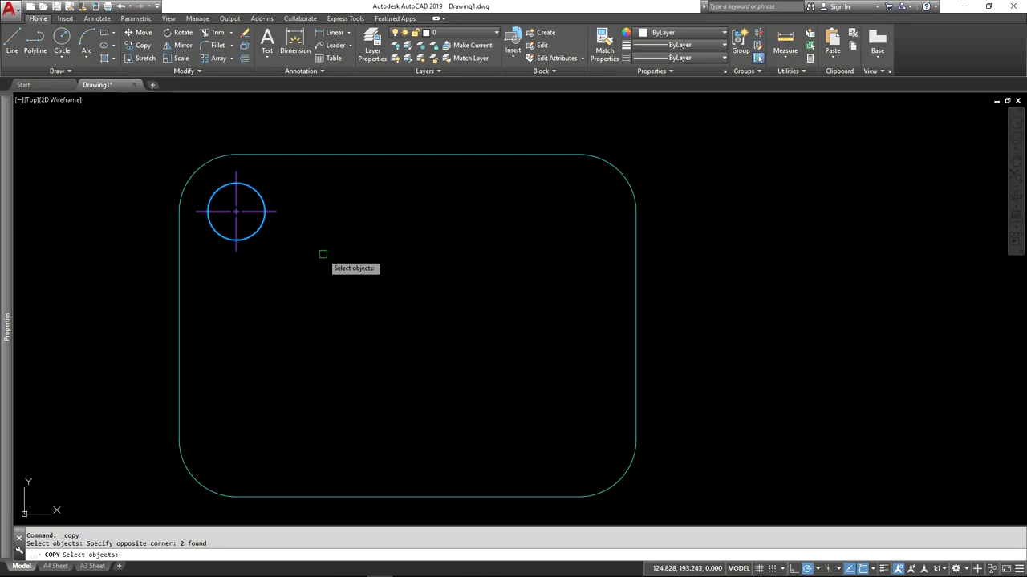
key("Return")
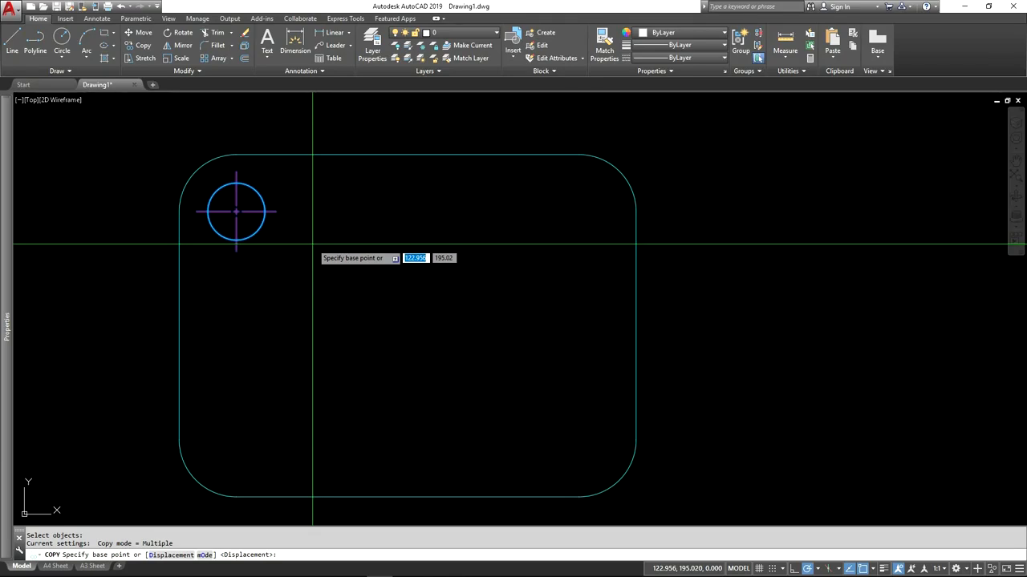
key("alt+Tab")
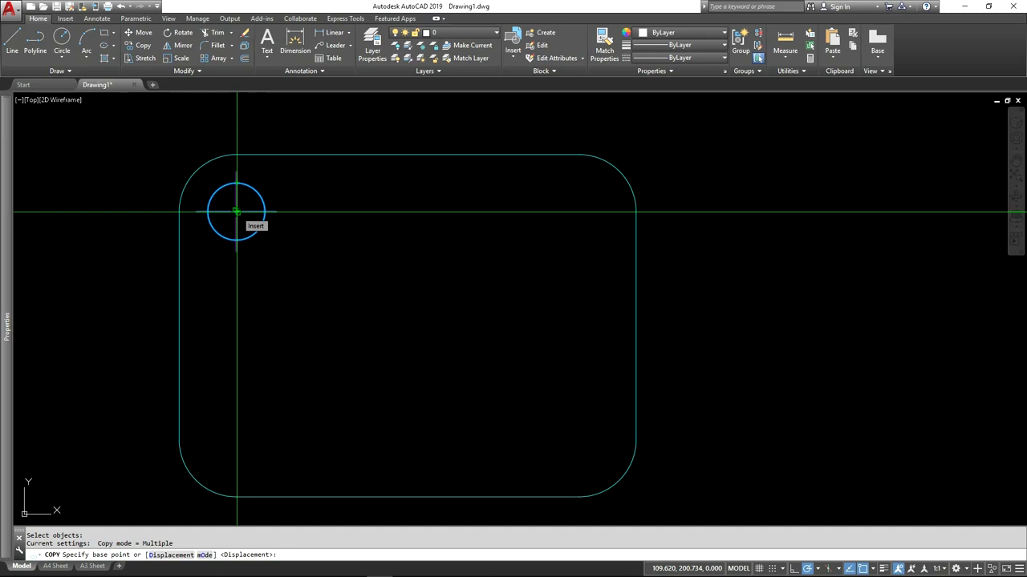
left_click(236, 212)
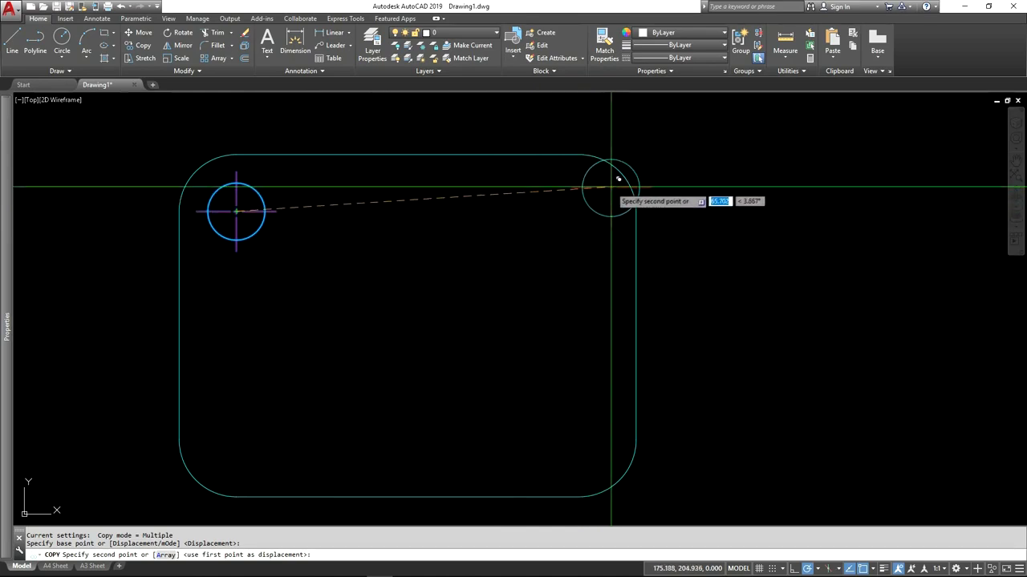
left_click(578, 214)
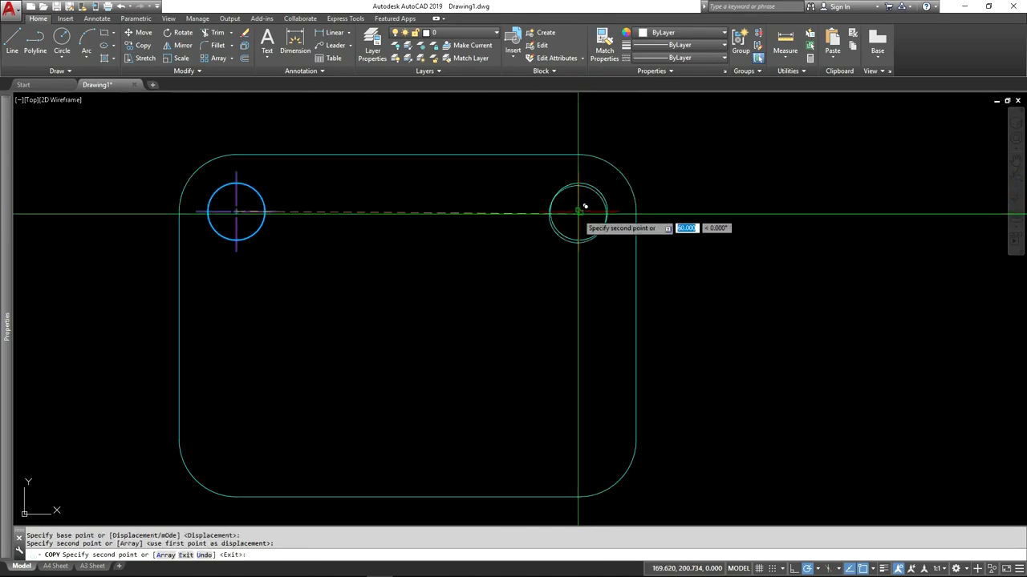
left_click(578, 439)
left_click(235, 439)
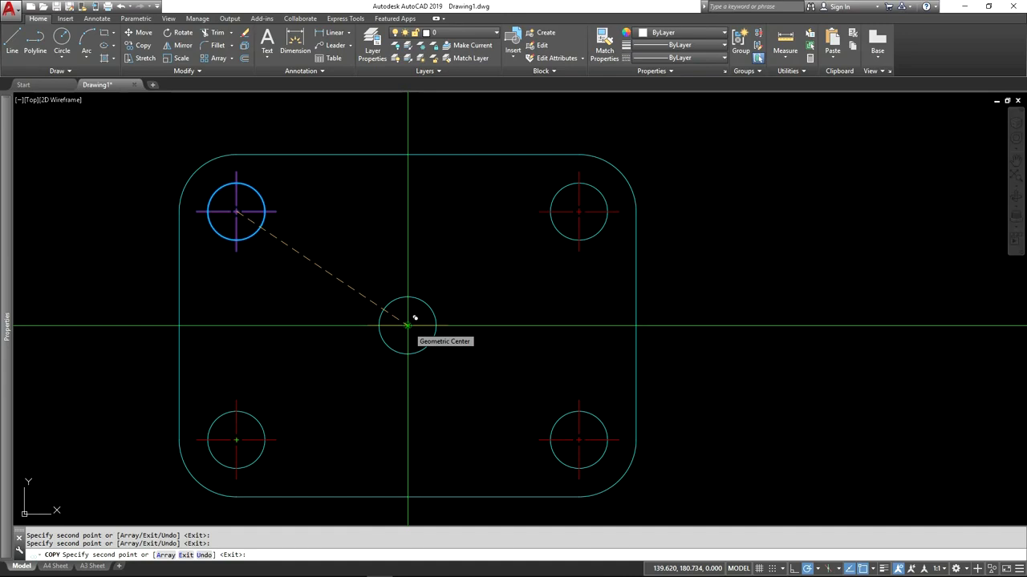
left_click(408, 325)
key("Return")
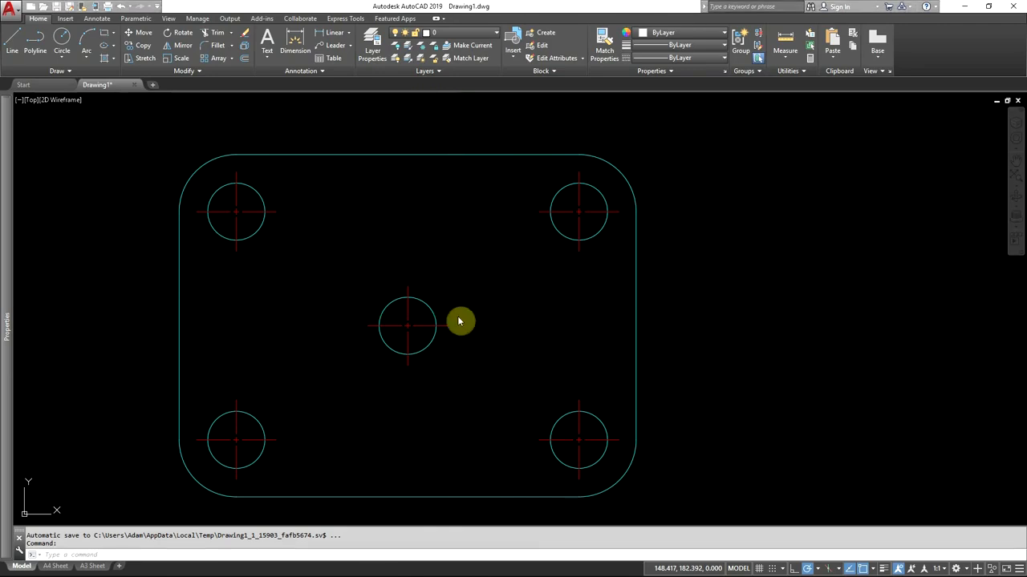
Stretch the plate's middle circle to a radius of 7 mm and check its diameter in the quick properties.
key("alt+Tab")
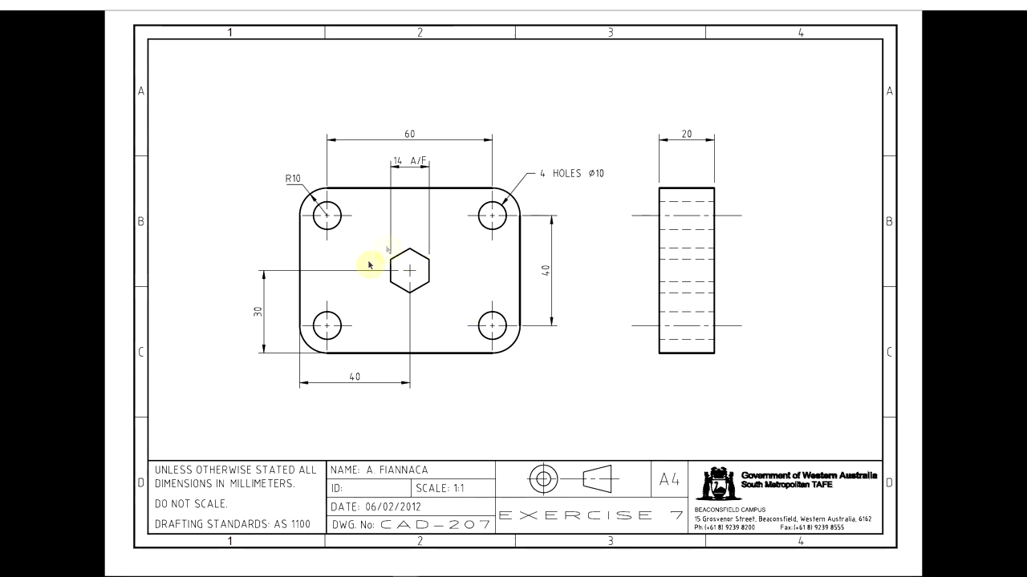
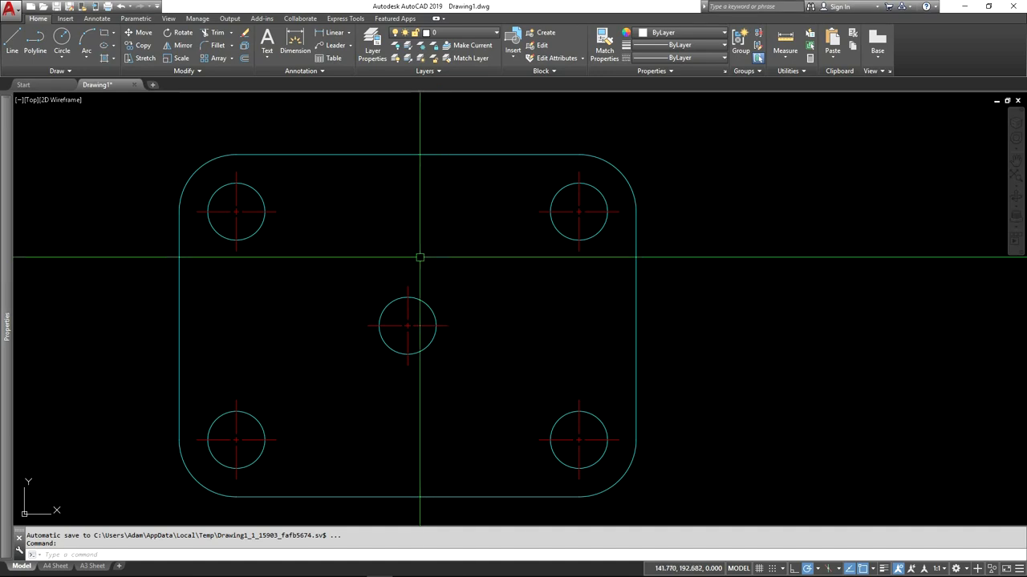
left_click(425, 304)
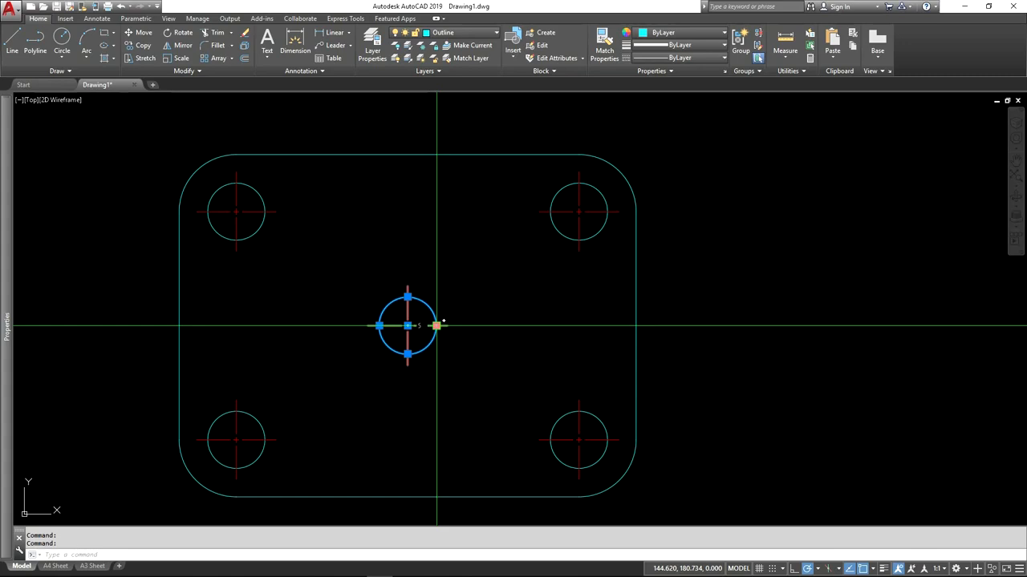
left_click(436, 326)
type("7")
key("Return")
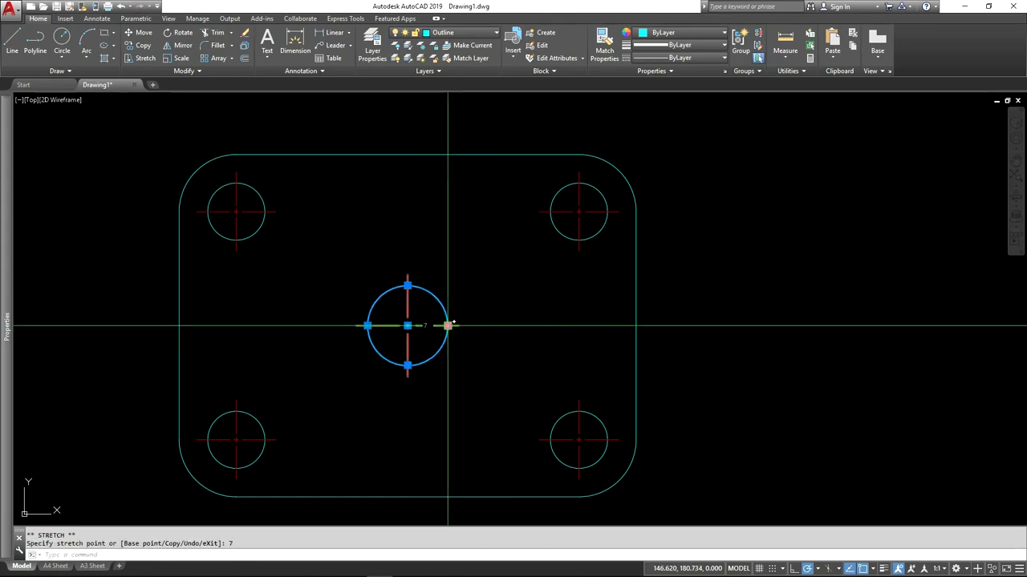
key("Escape")
left_click(438, 297)
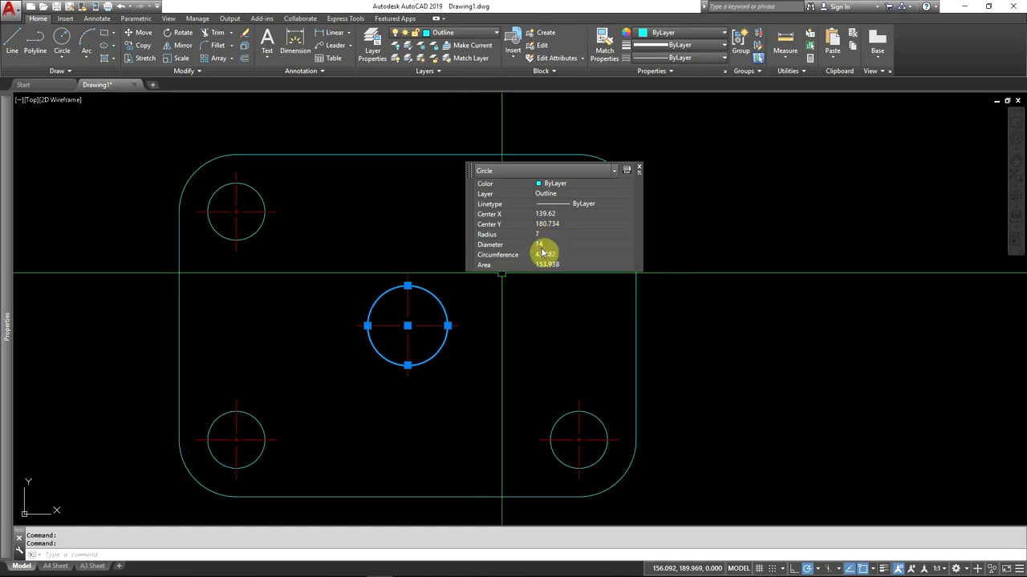
left_click(637, 170)
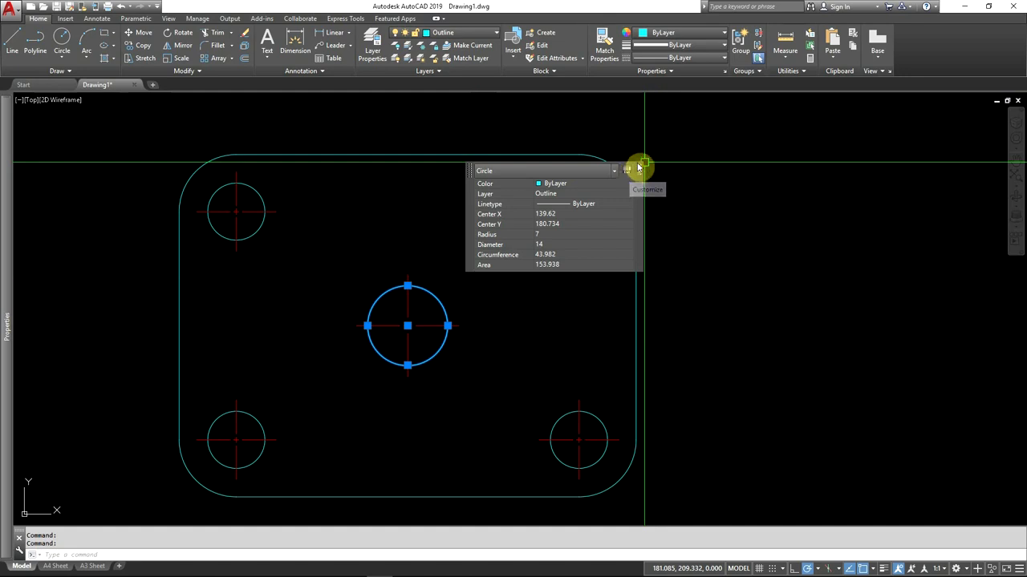
key("Escape")
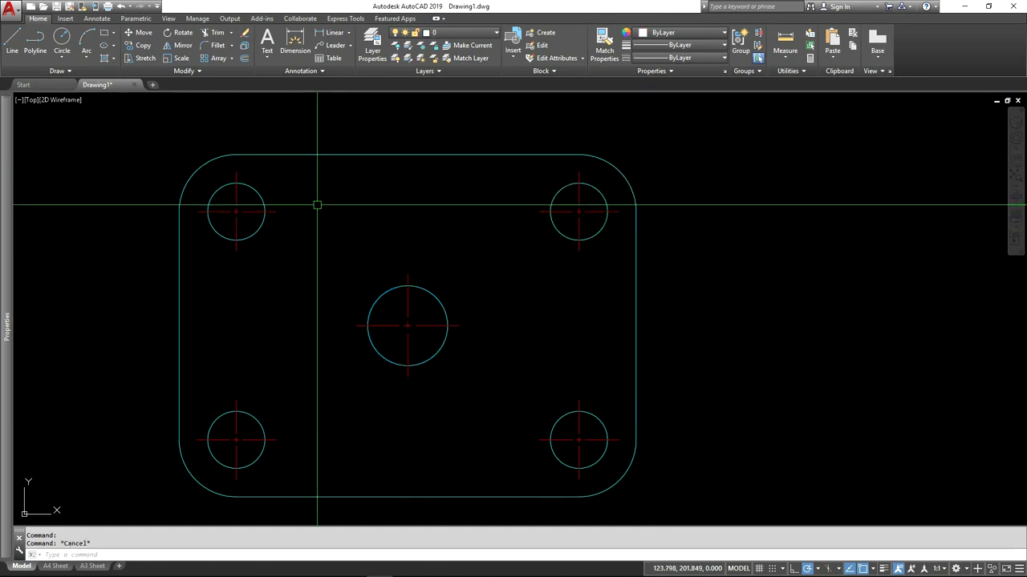
Draw a 6-sided polygon centered on the middle circle, circumscribed about it, with its radius picked at the circle's right quadrant.
left_click(114, 33)
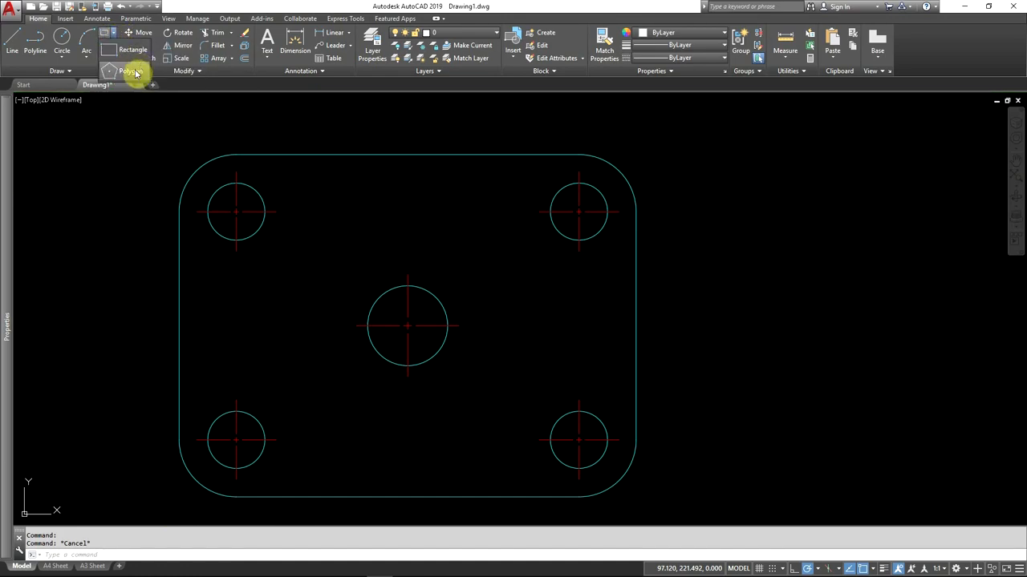
left_click(133, 72)
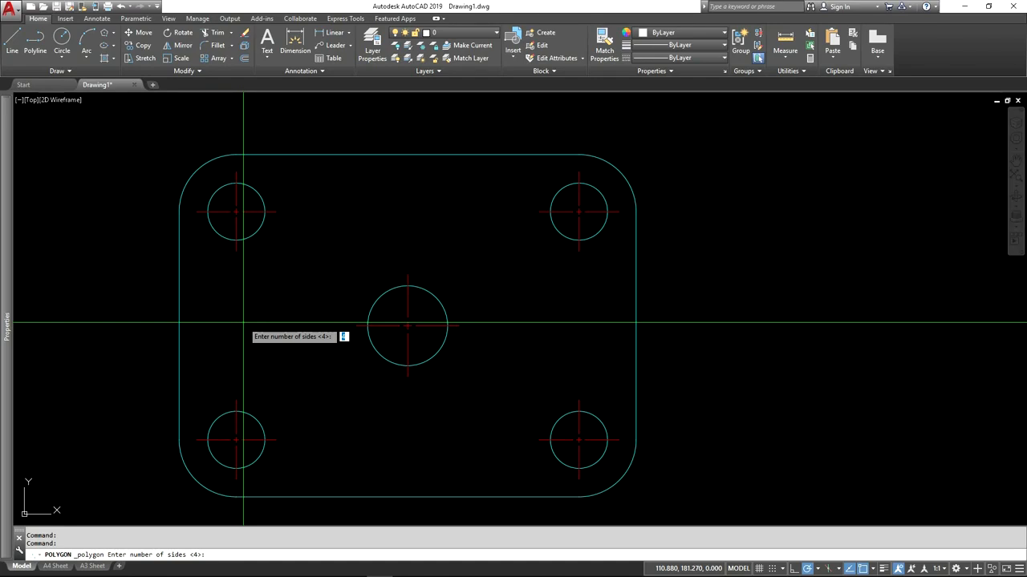
type("6")
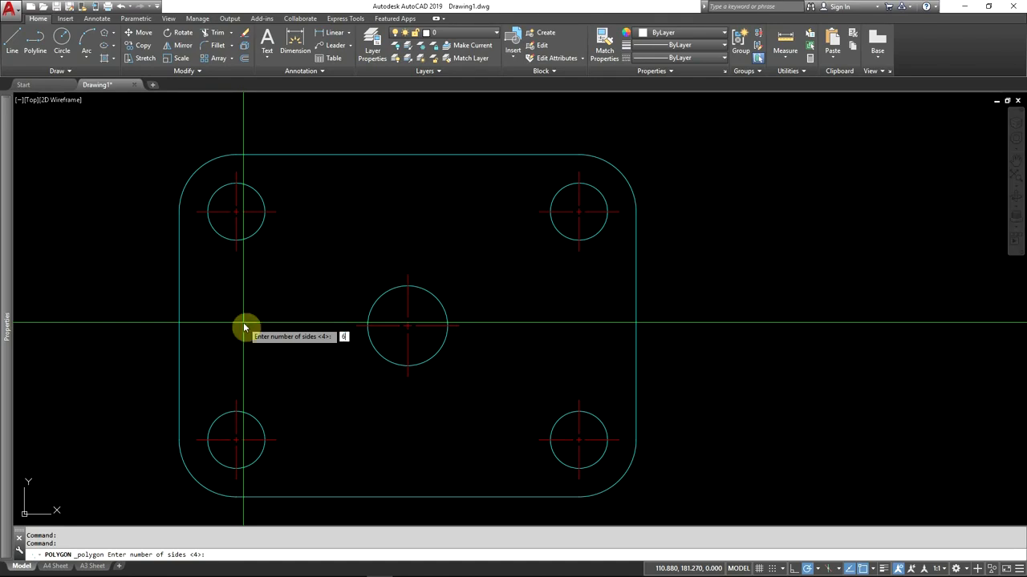
key("Return")
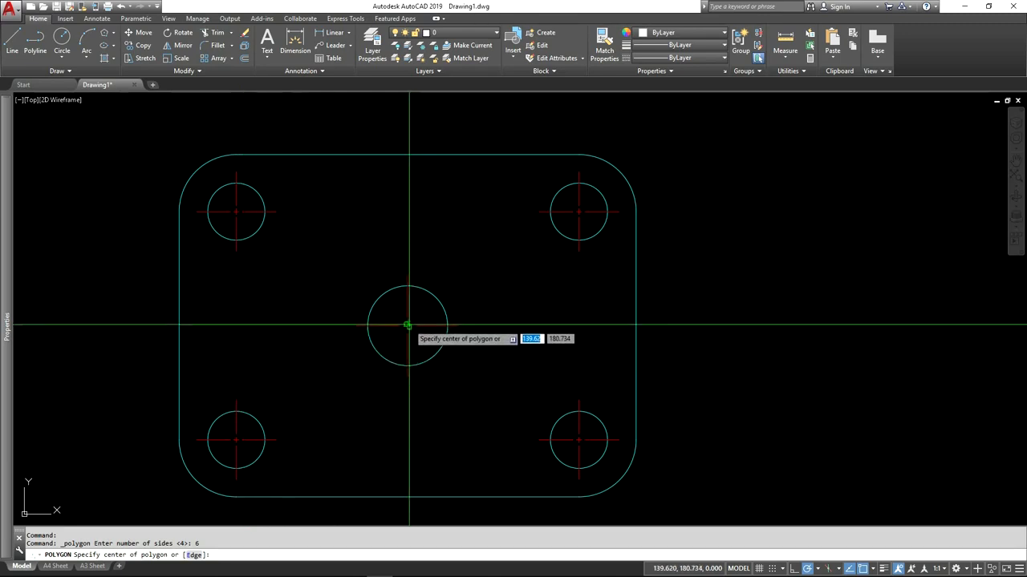
left_click(407, 325)
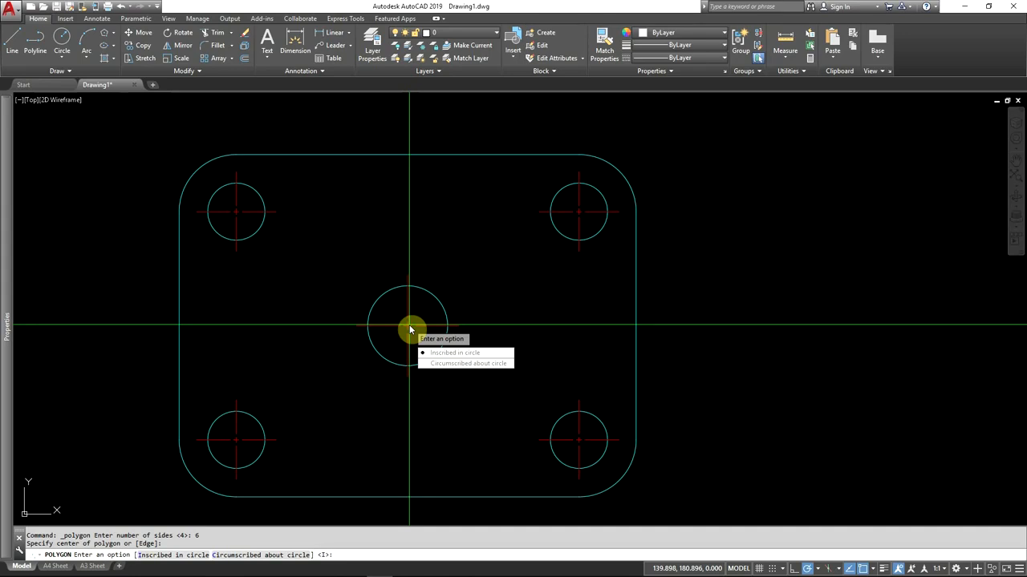
left_click(447, 365)
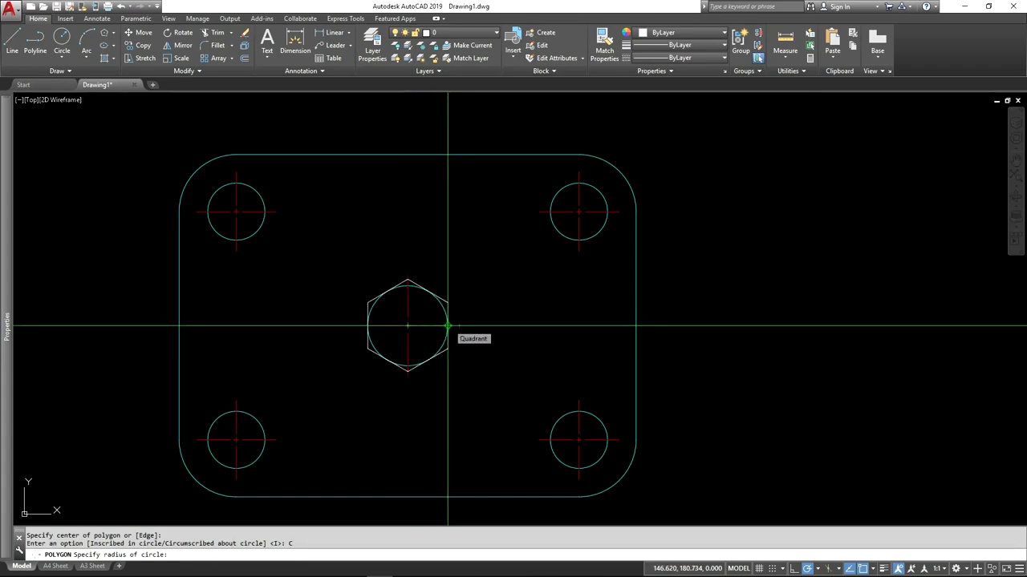
left_click(447, 325)
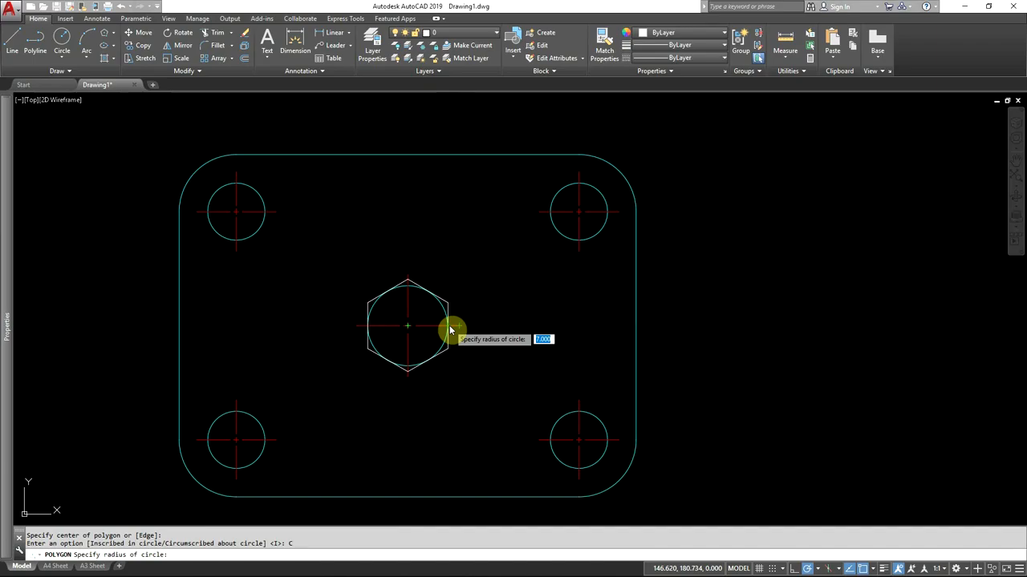
key("alt+Tab")
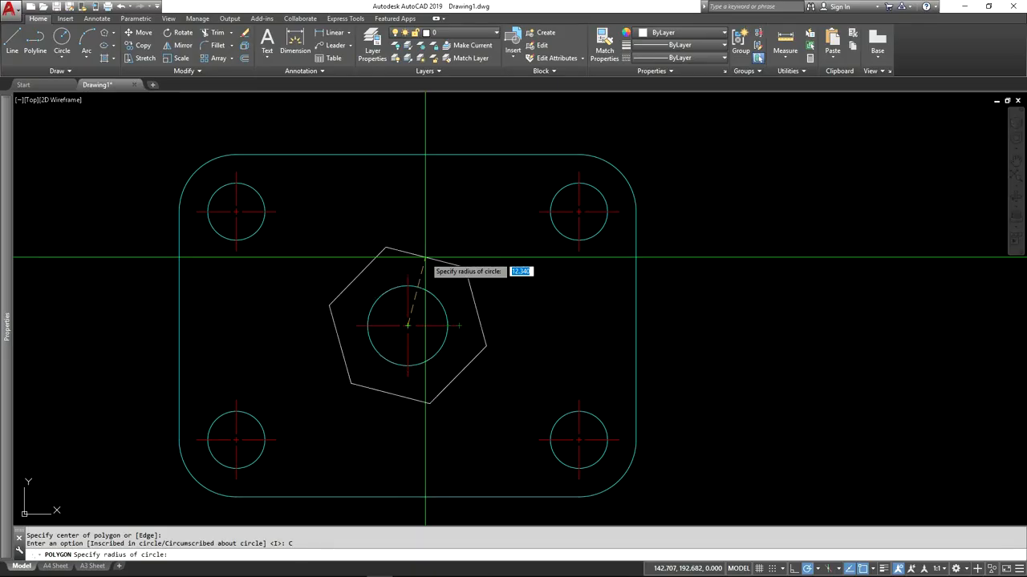
left_click(447, 326)
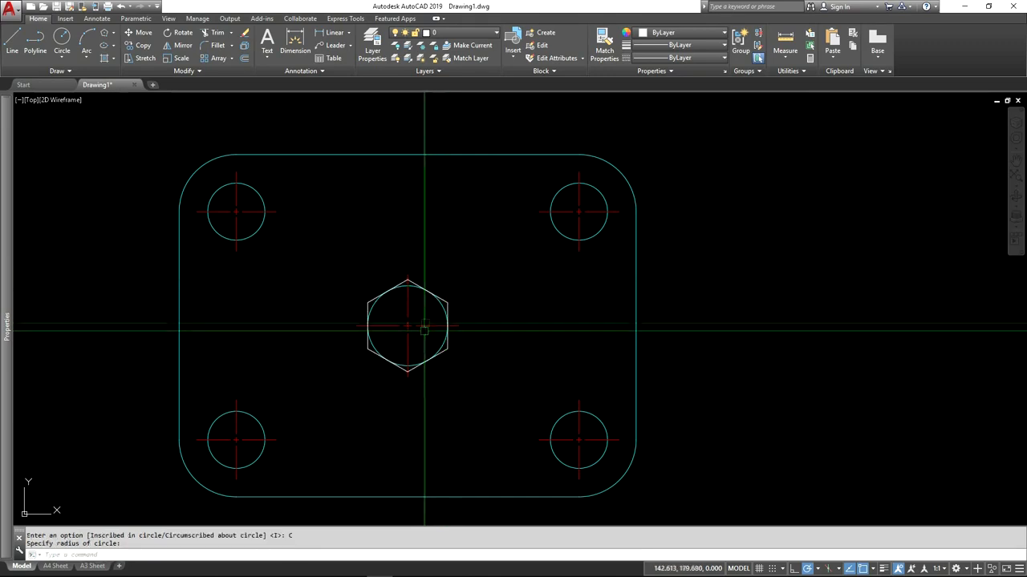
Delete the circle inside the hexagon and move the hexagon to the Outline layer.
left_click(438, 307)
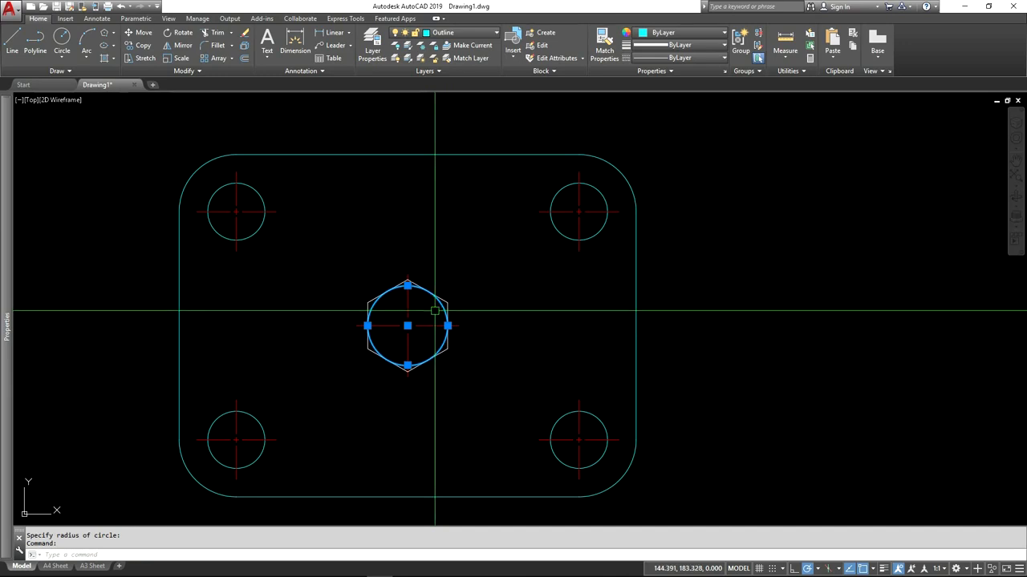
key("Delete")
left_click(434, 295)
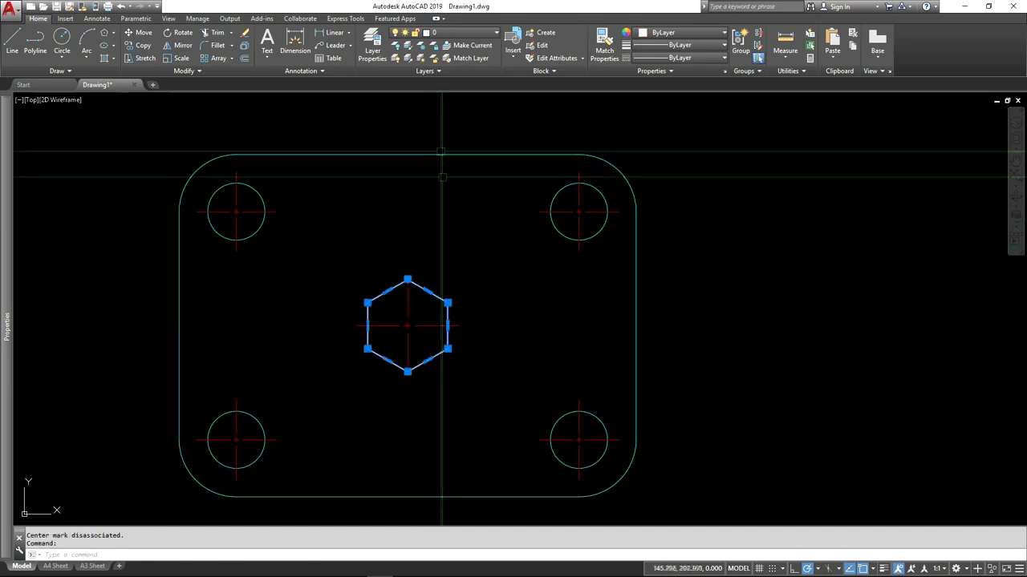
left_click(445, 36)
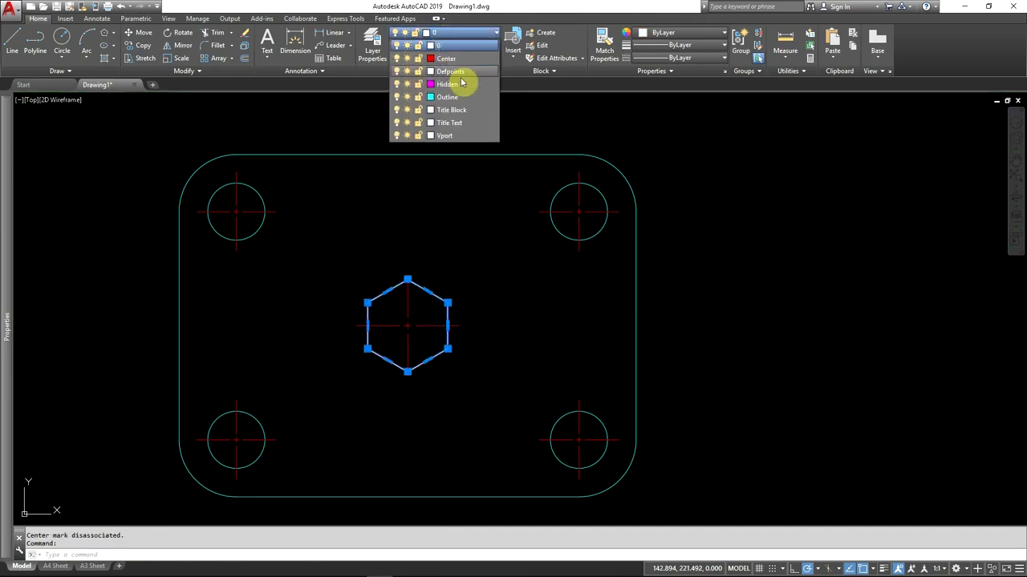
left_click(445, 97)
key("Escape")
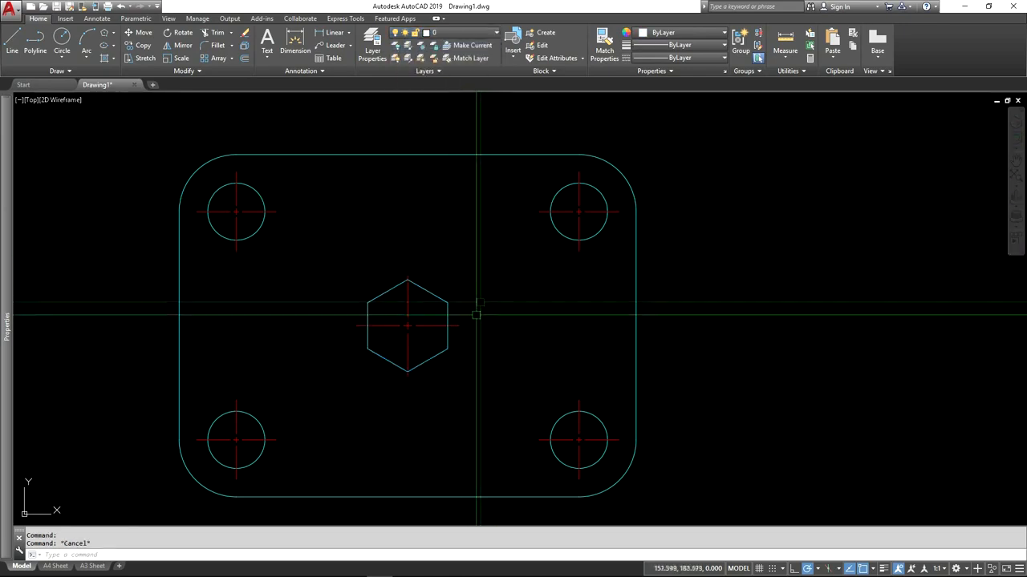
Lengthen the extension lines of the hexagon's center mark on all four sides so they reach well past the hexagon.
scroll(447, 360, "up", 2)
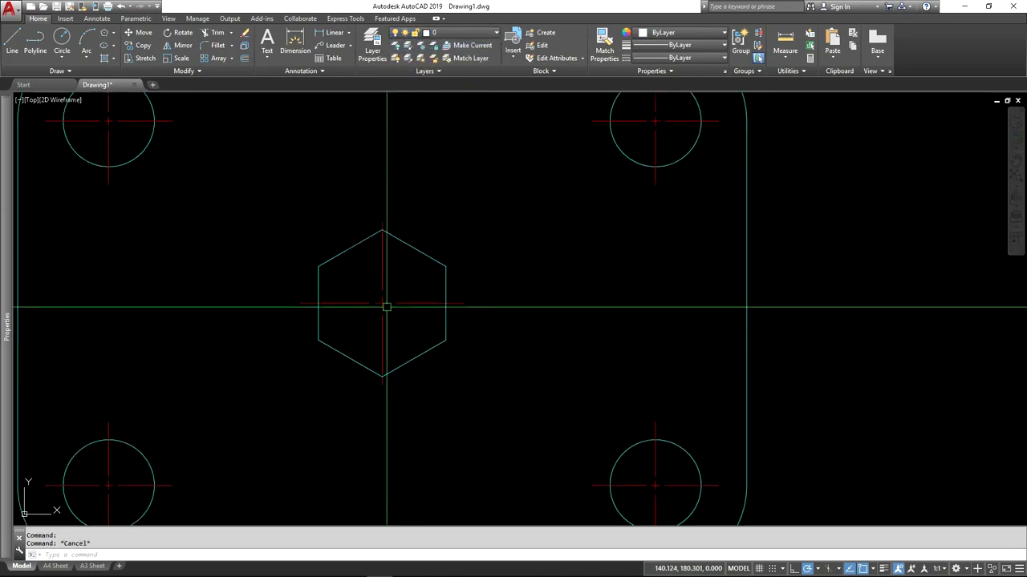
left_click(388, 305)
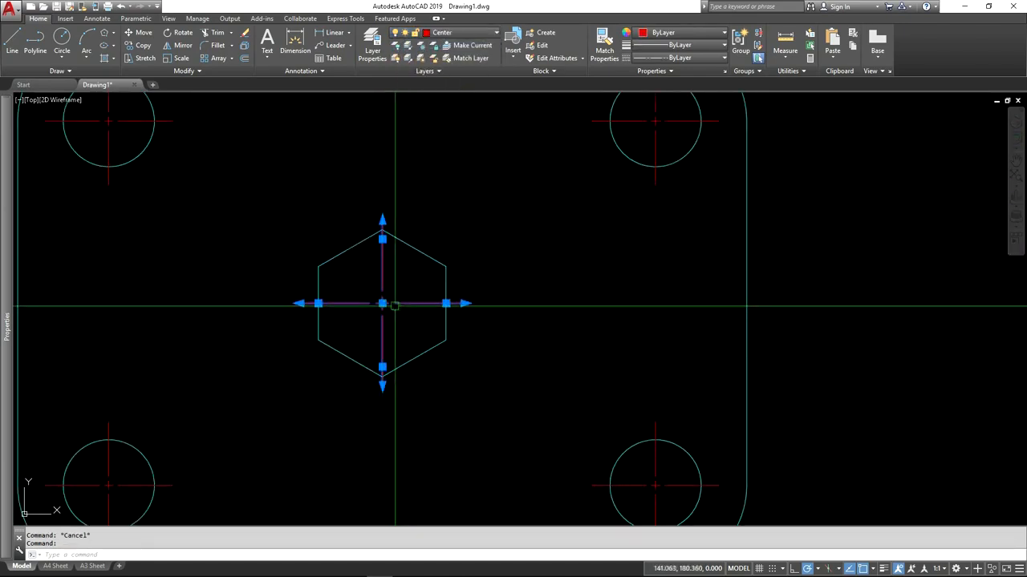
mouse_move(382, 304)
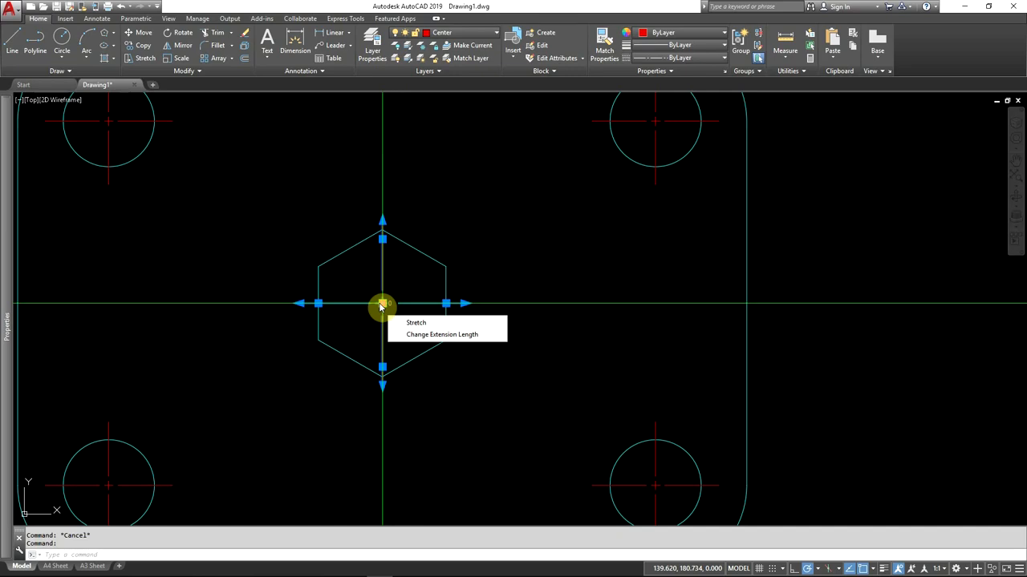
left_click(414, 337)
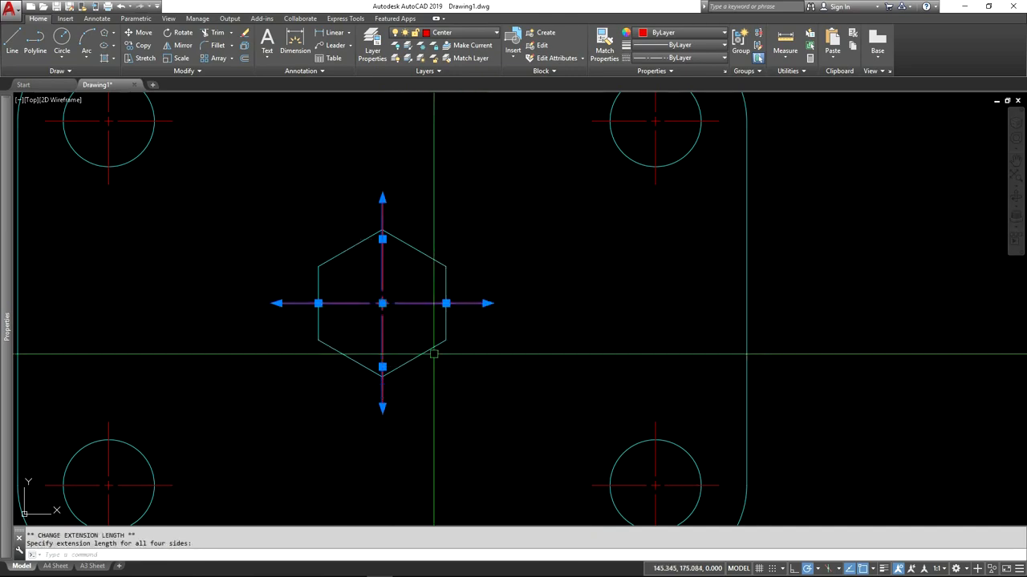
left_click(383, 344)
key("Escape")
scroll(383, 344, "down", 4)
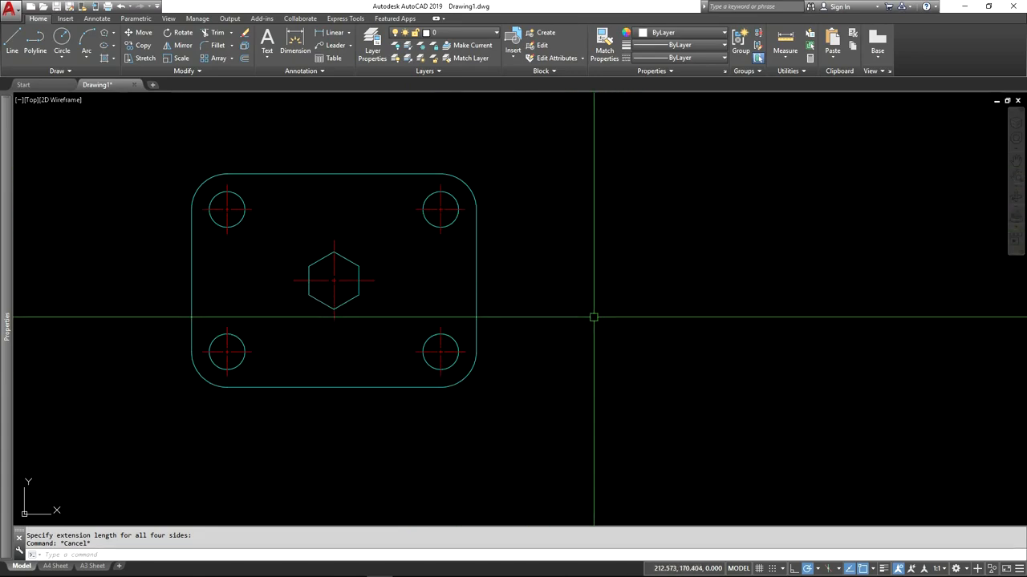
Check the Exercise 7 reference, then draw a 20 by 60 mm side-view rectangle starting 55 mm right of the plate's bottom edge's right endpoint.
key("alt+Tab")
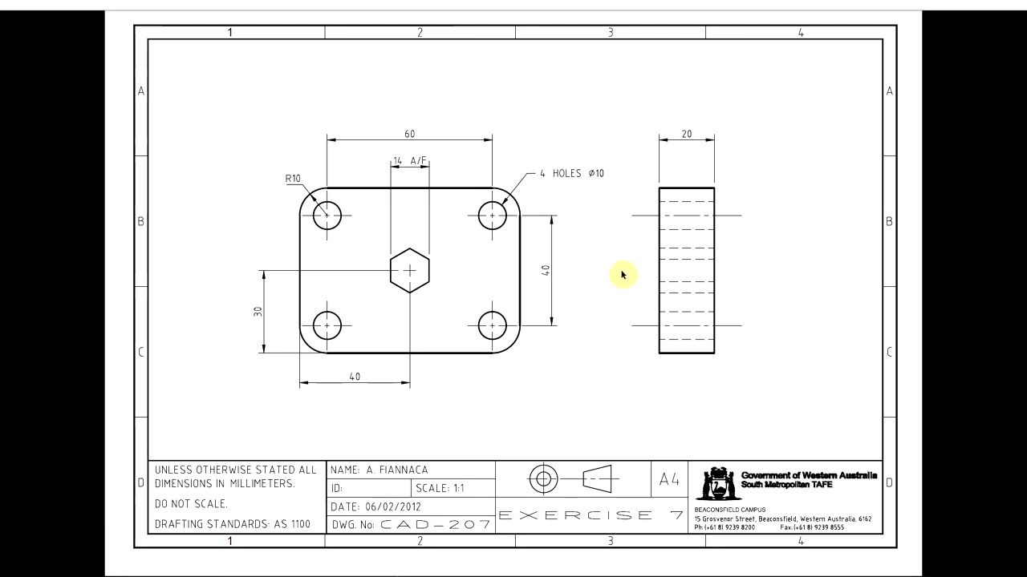
key("alt+Tab")
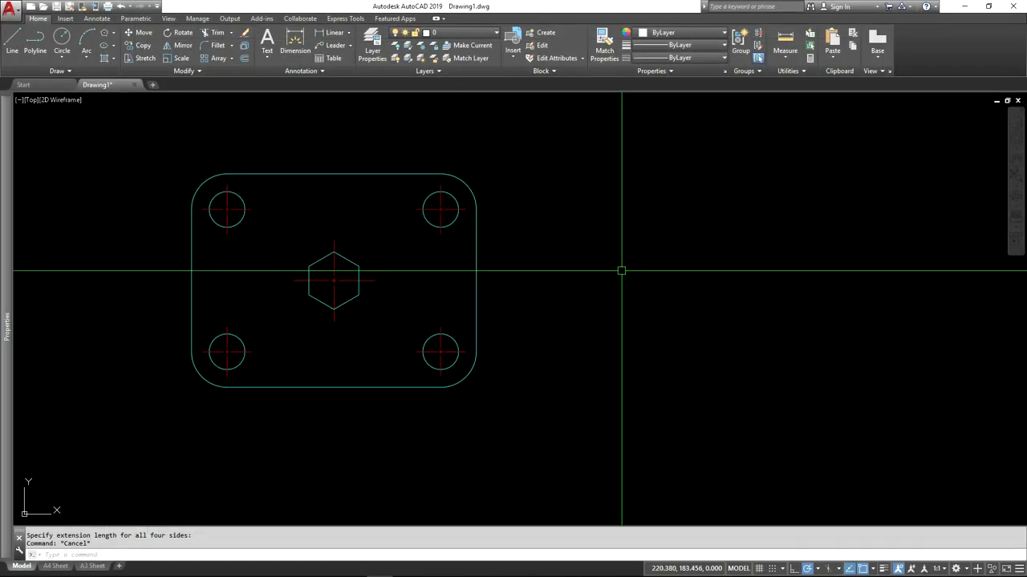
left_click(115, 37)
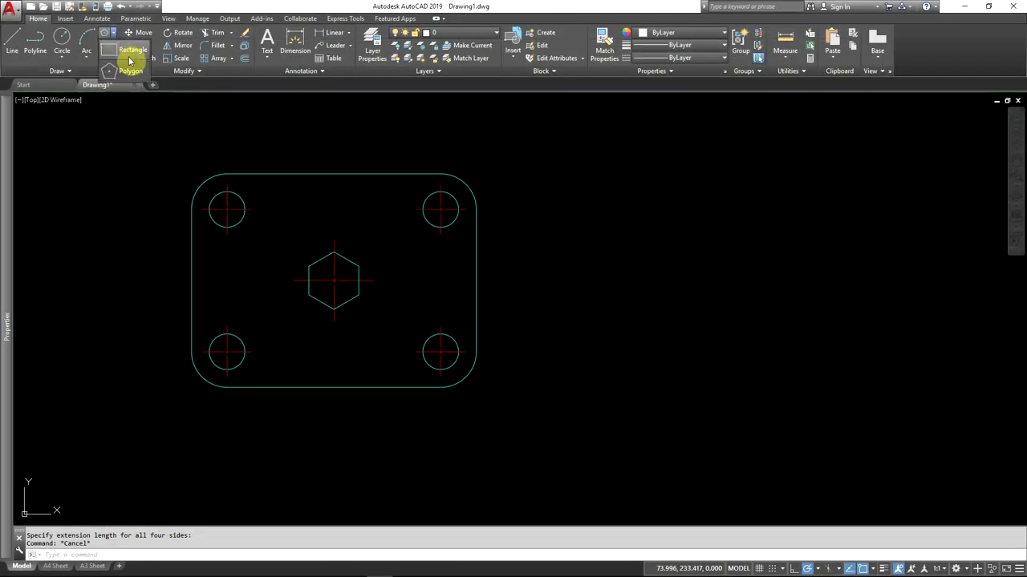
left_click(129, 56)
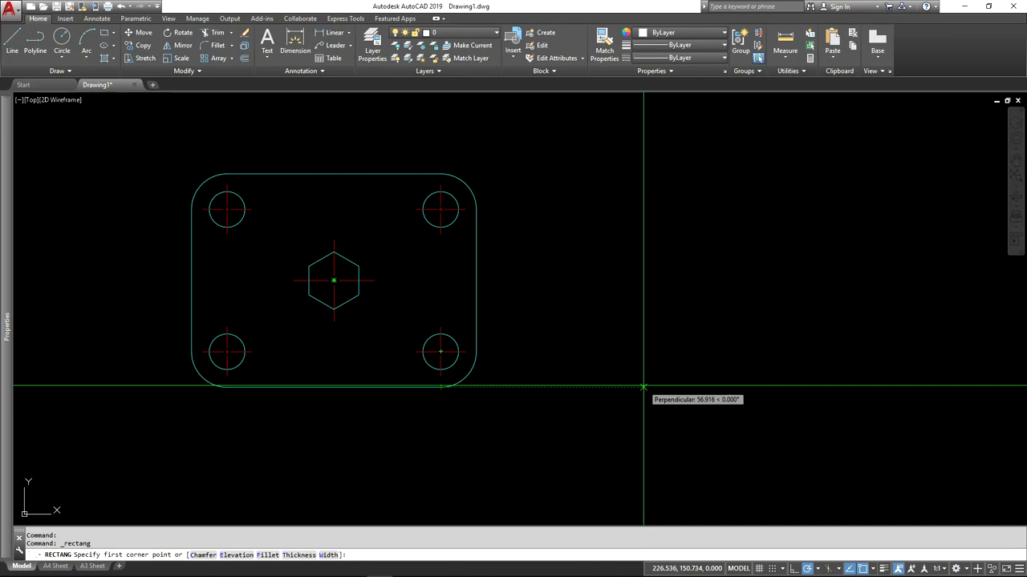
type("55")
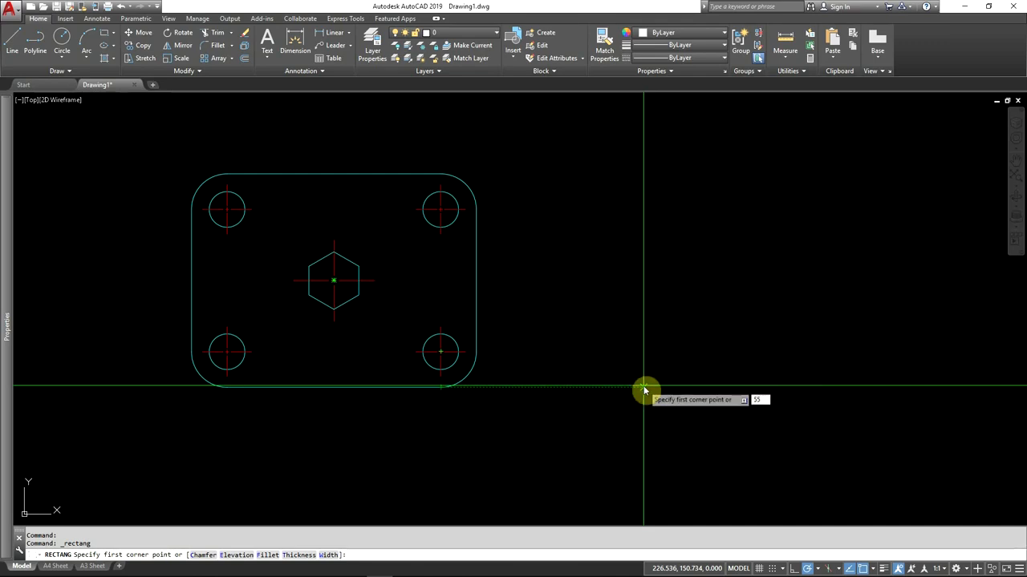
key("Return")
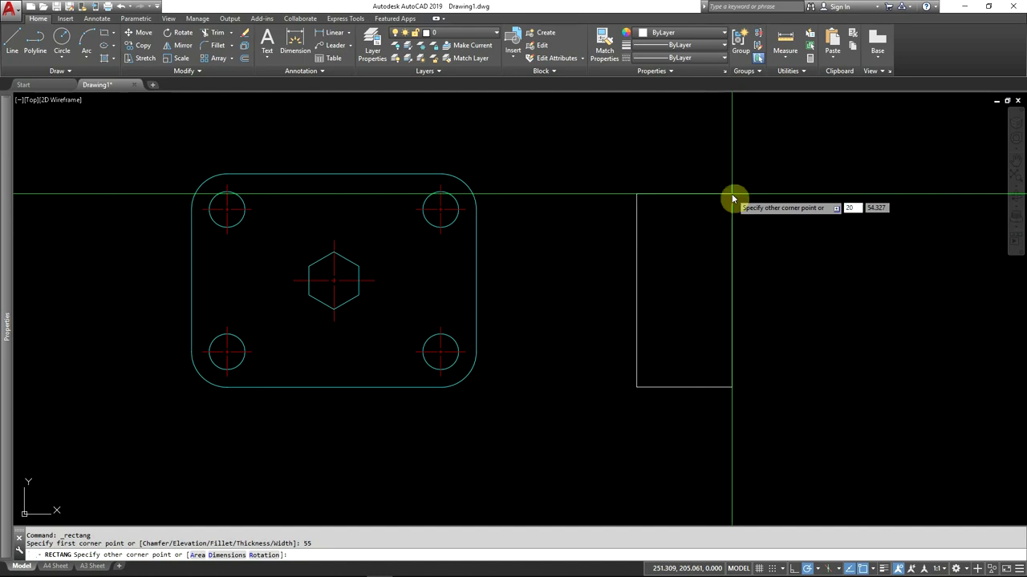
type("20")
key("Tab")
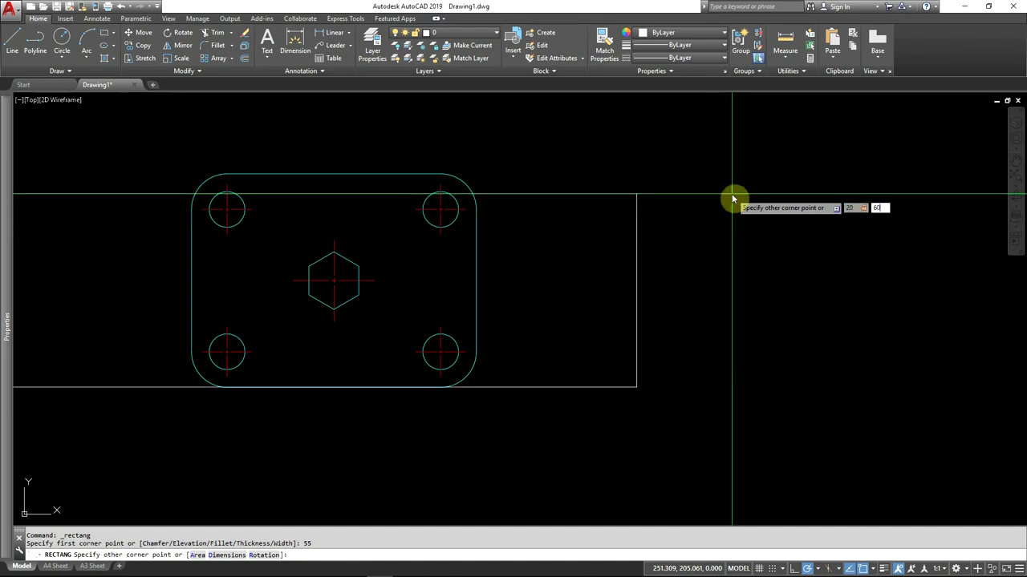
type("60")
key("Return")
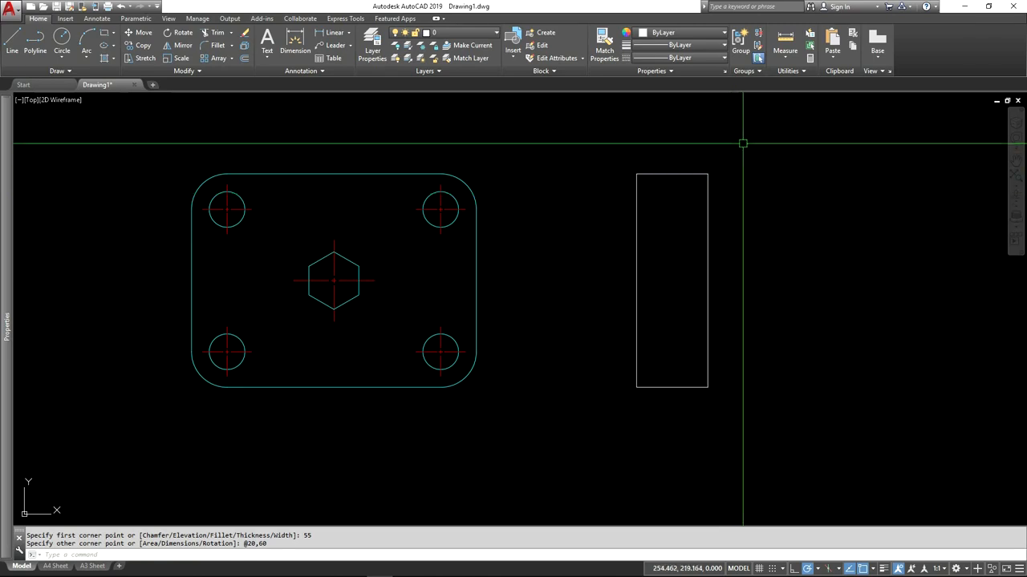
Move the side-view rectangle to the Outline layer.
left_click(656, 173)
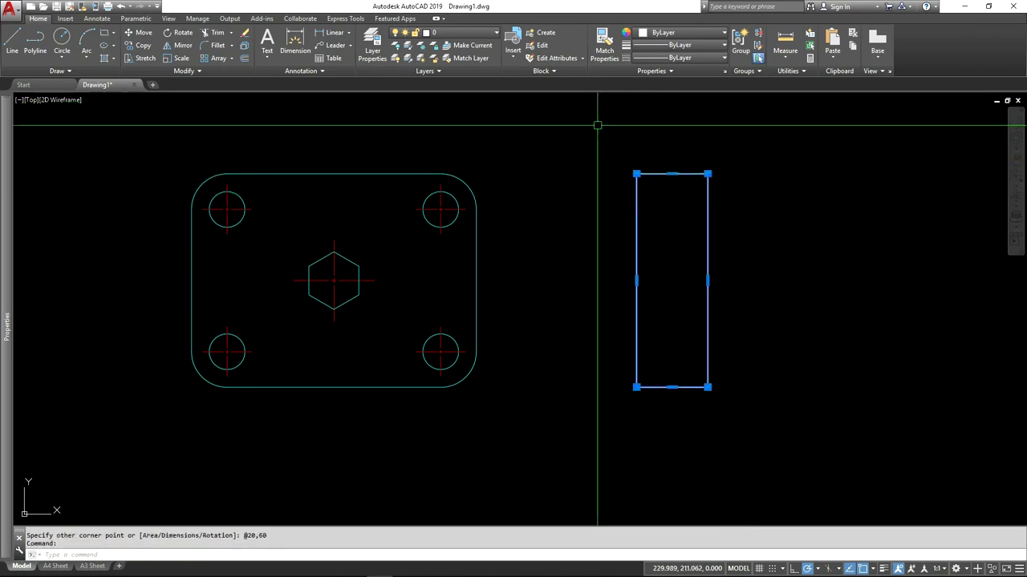
left_click(460, 34)
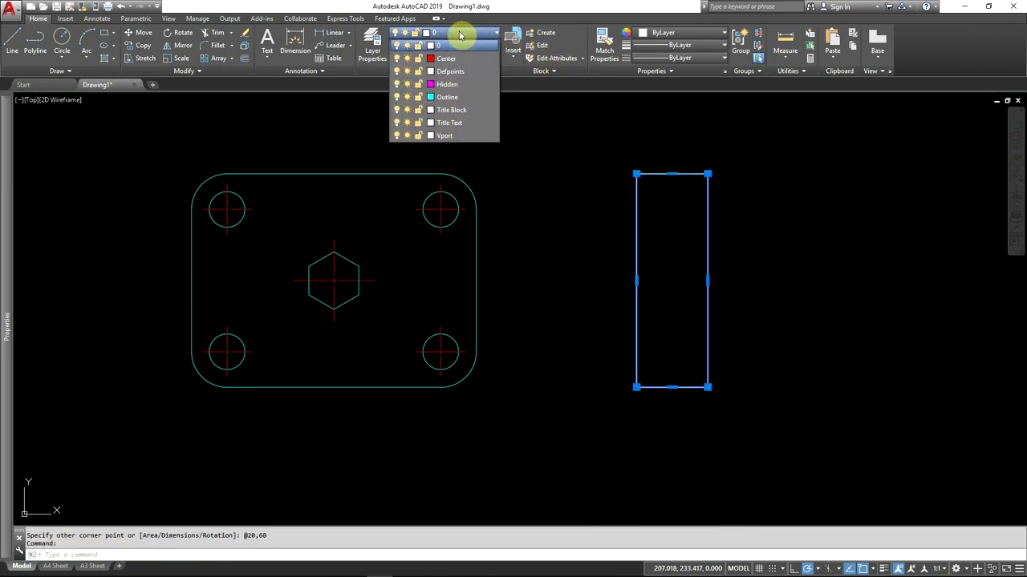
left_click(457, 97)
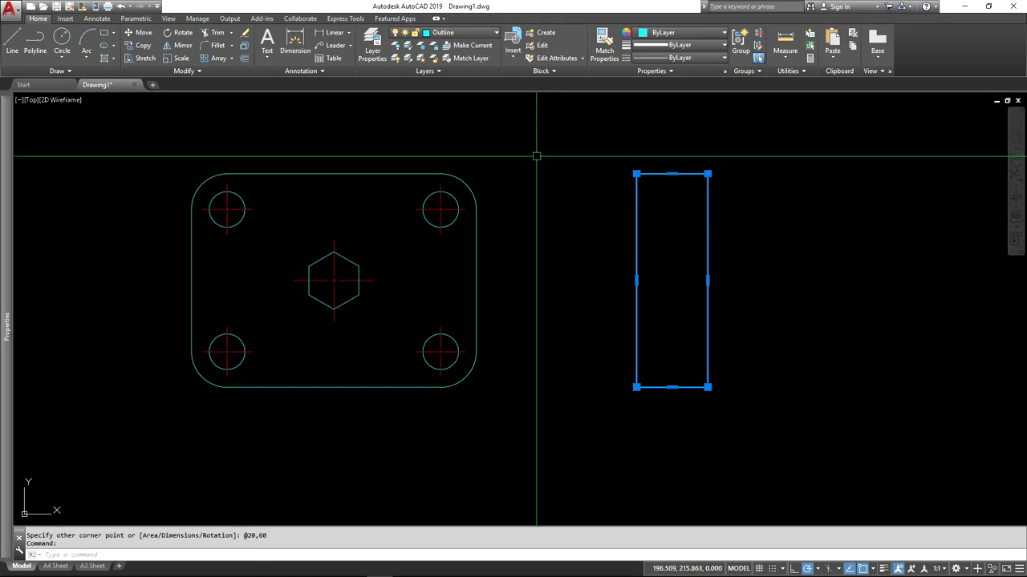
key("Escape")
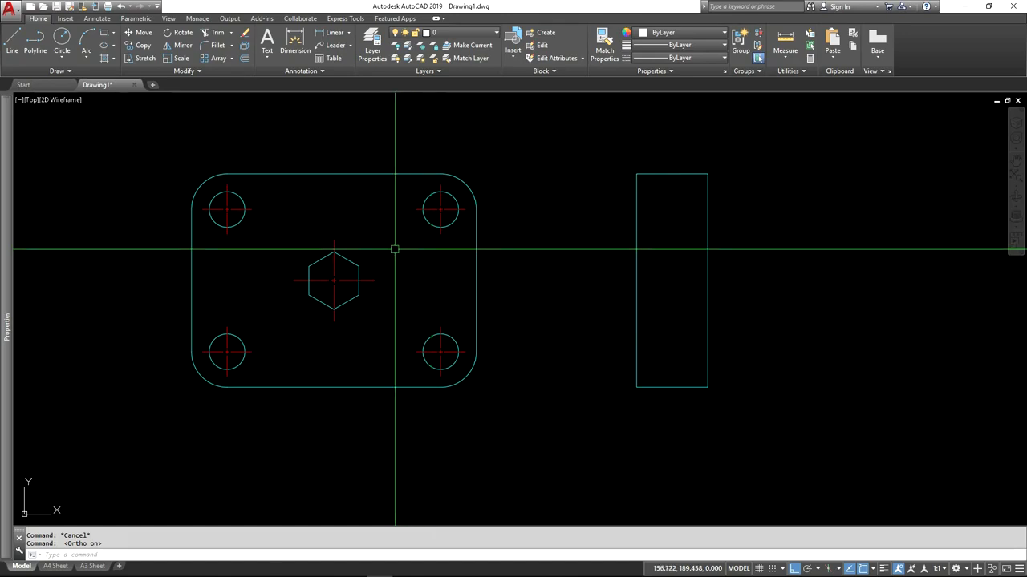
Draw three horizontal lines from the upper right hole's top quadrant, center mark end and bottom quadrant across and past the side view.
left_click(10, 48)
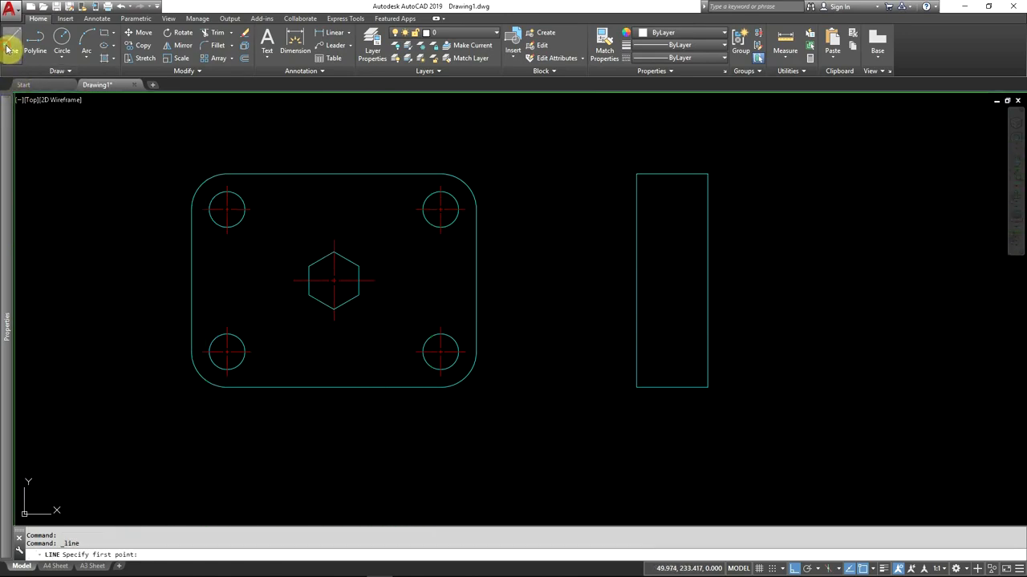
left_click(441, 192)
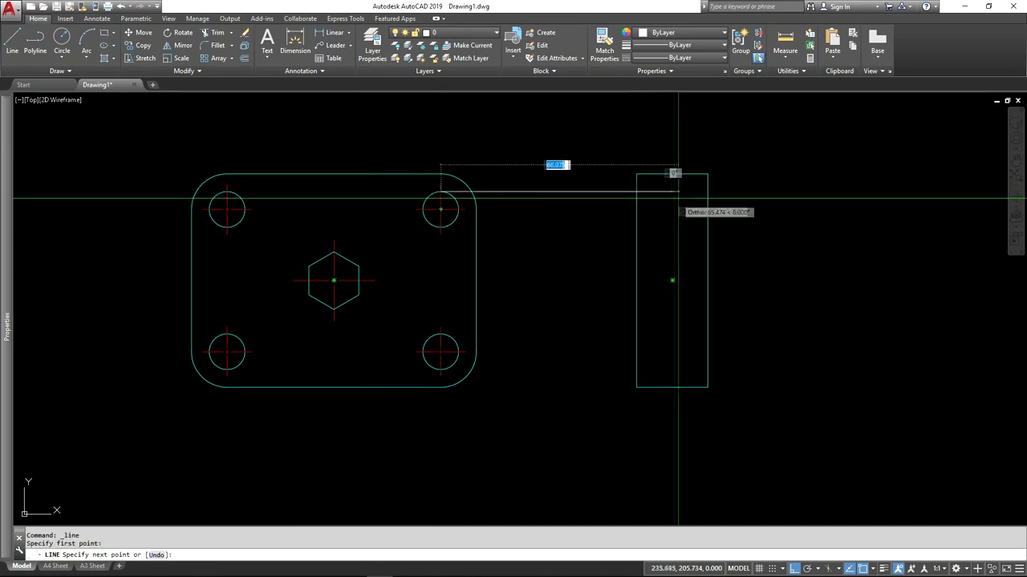
left_click(776, 146)
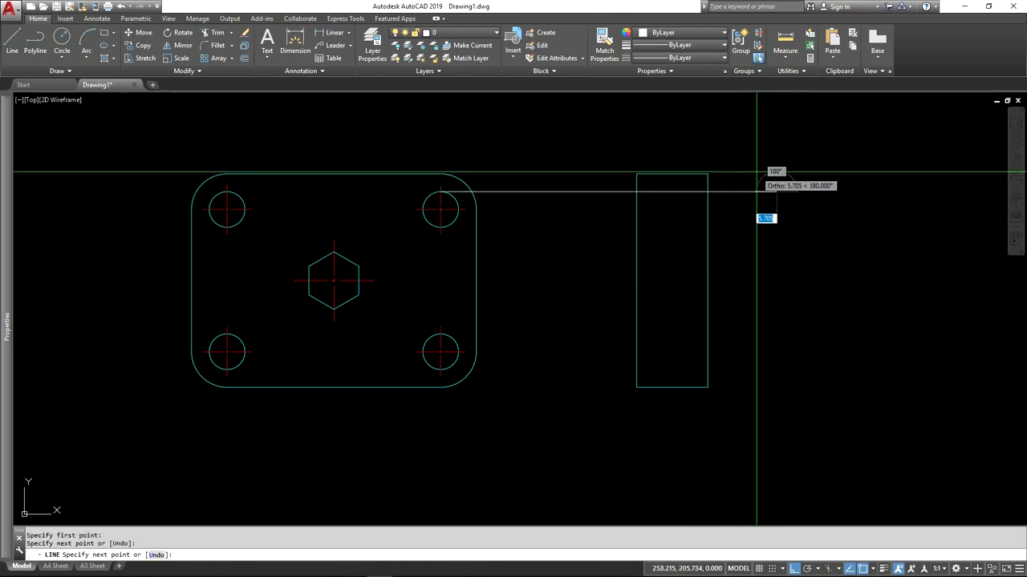
key("Return")
key("Return")
left_click(465, 209)
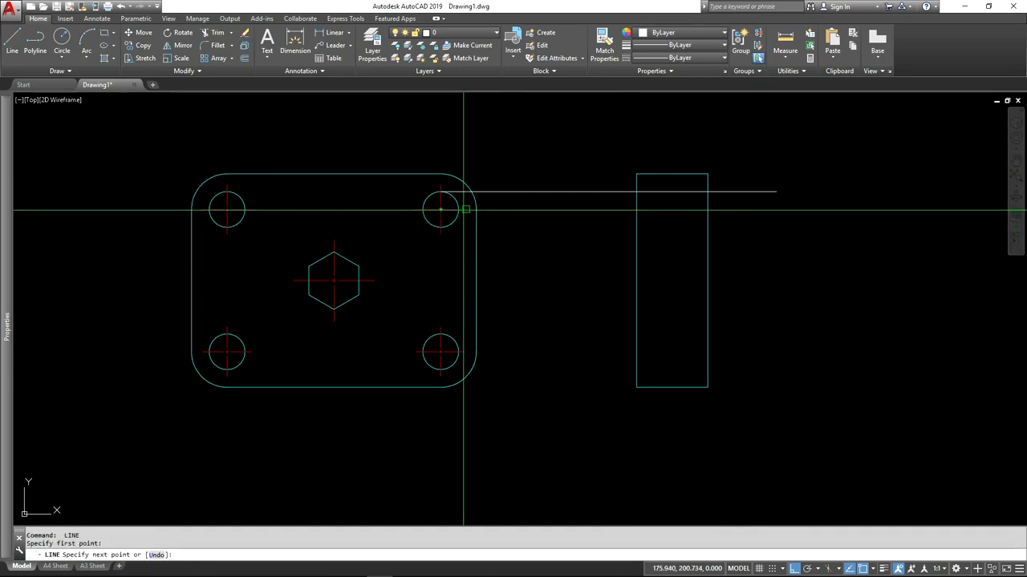
left_click(788, 210)
key("Return")
key("Return")
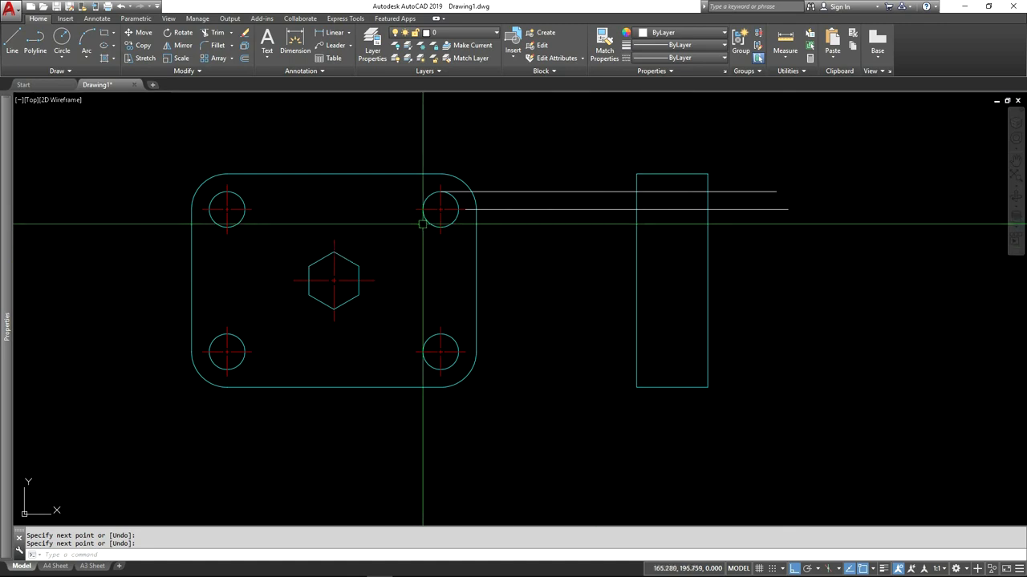
left_click(440, 227)
left_click(800, 227)
key("Return")
Draw two horizontal lines from the hexagon's top vertex and upper right vertex across and past the side view.
key("Return")
left_click(334, 252)
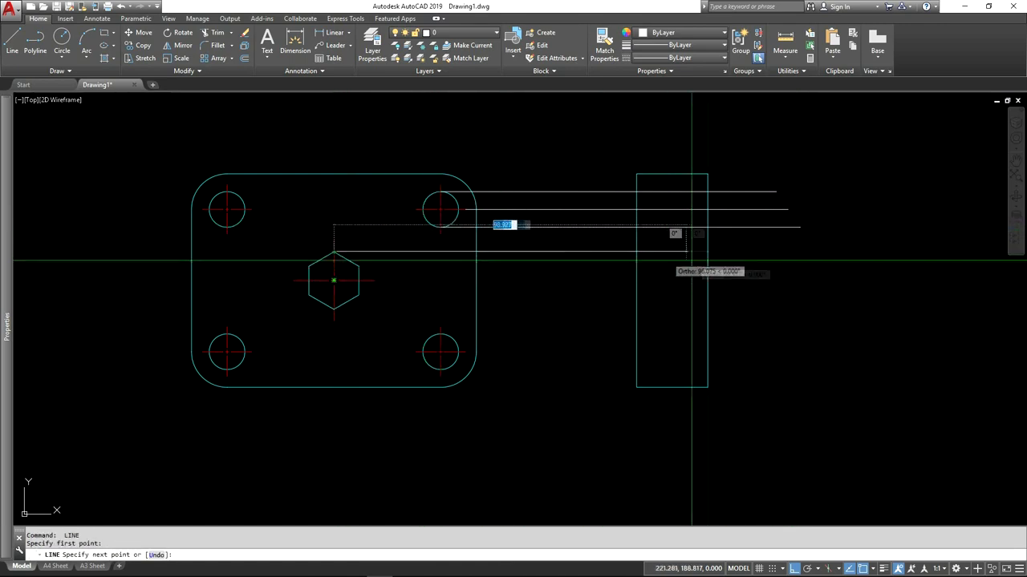
left_click(799, 252)
key("Return")
key("Return")
left_click(359, 266)
left_click(837, 267)
key("Return")
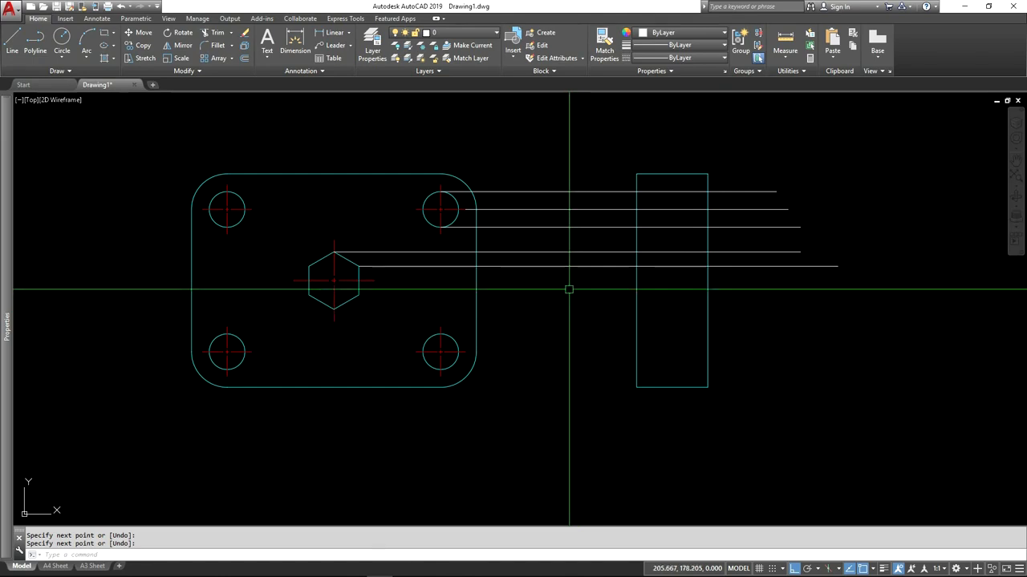
Move the four projection lines of the hole edges and hexagon vertices to the Hidden layer, leaving out the hole's center line.
left_click(599, 287)
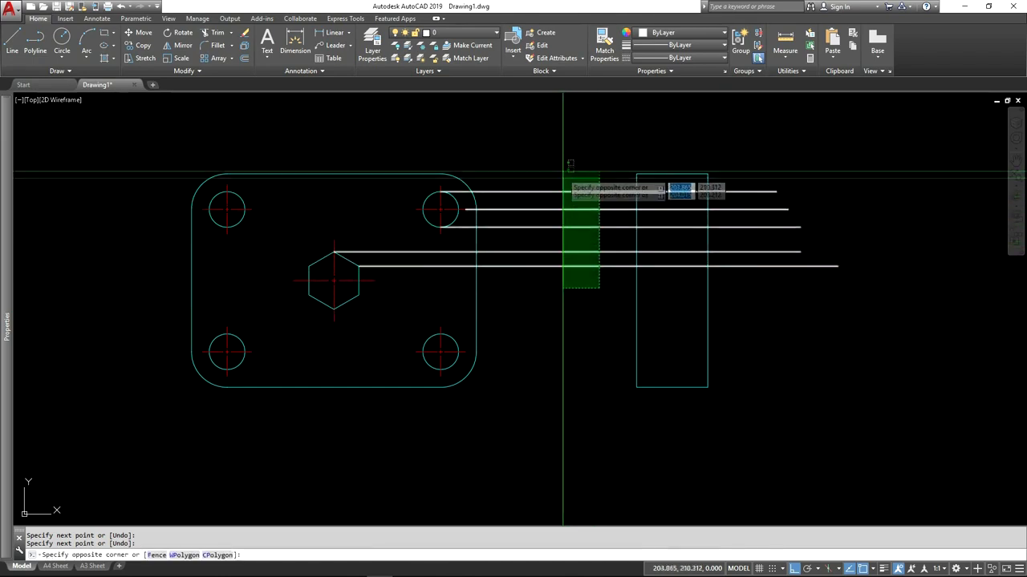
left_click(569, 176)
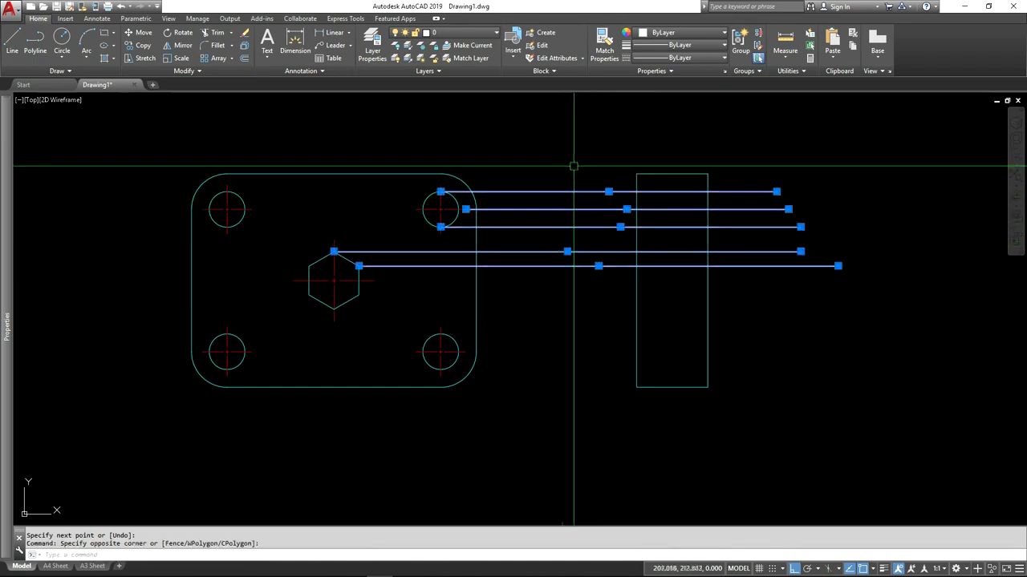
left_click(583, 210, "shift")
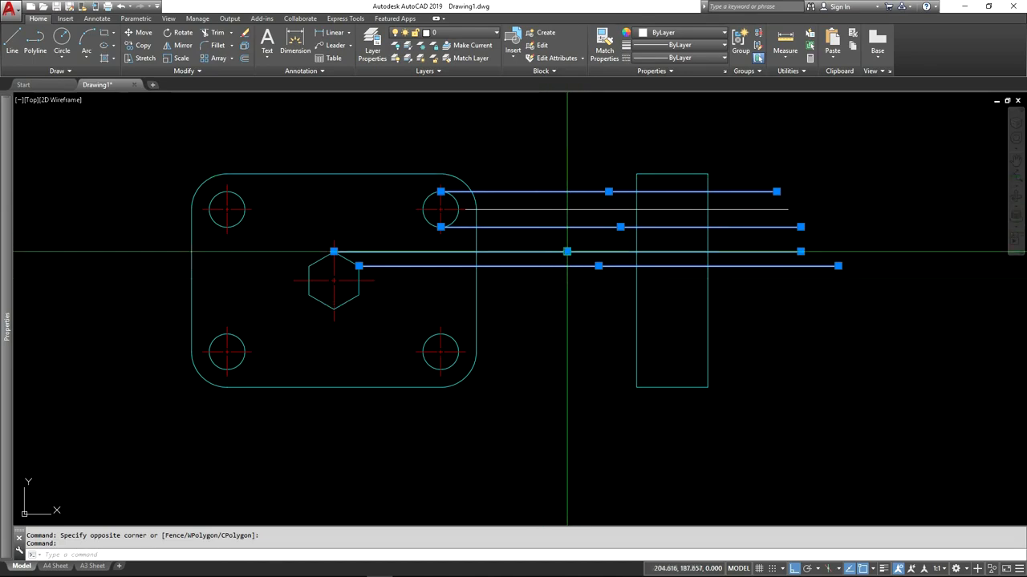
left_click(476, 35)
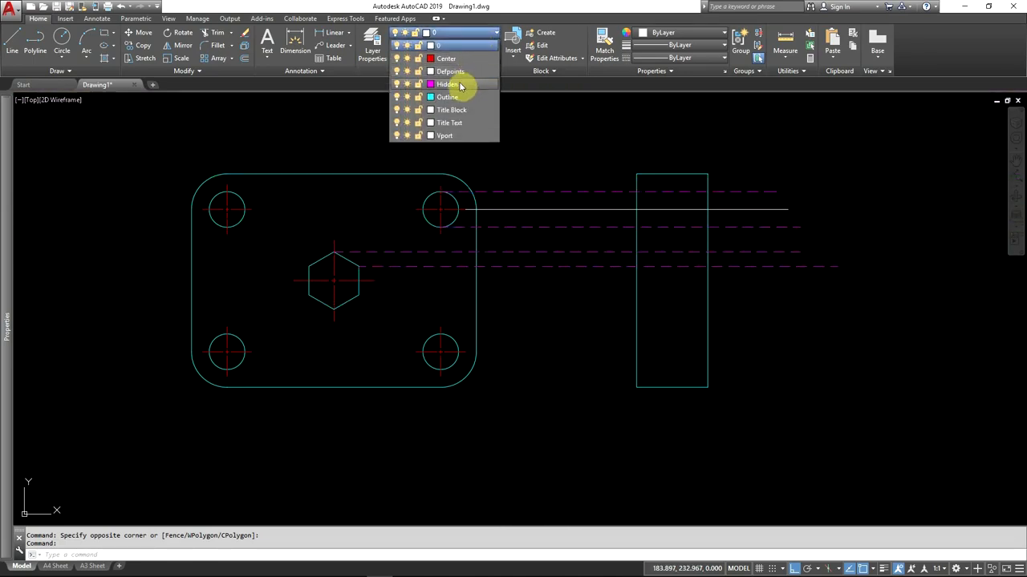
left_click(461, 85)
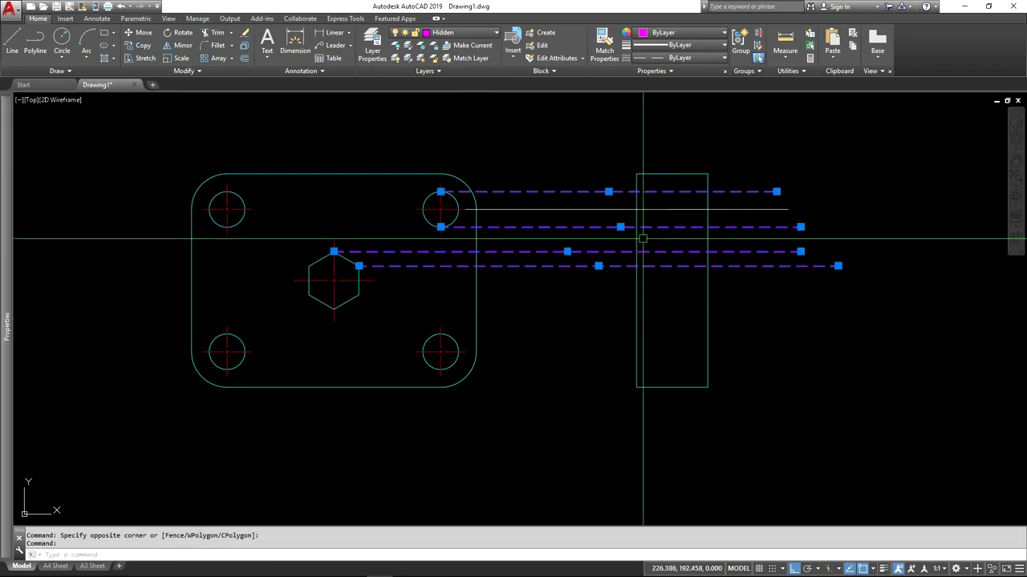
key("Escape")
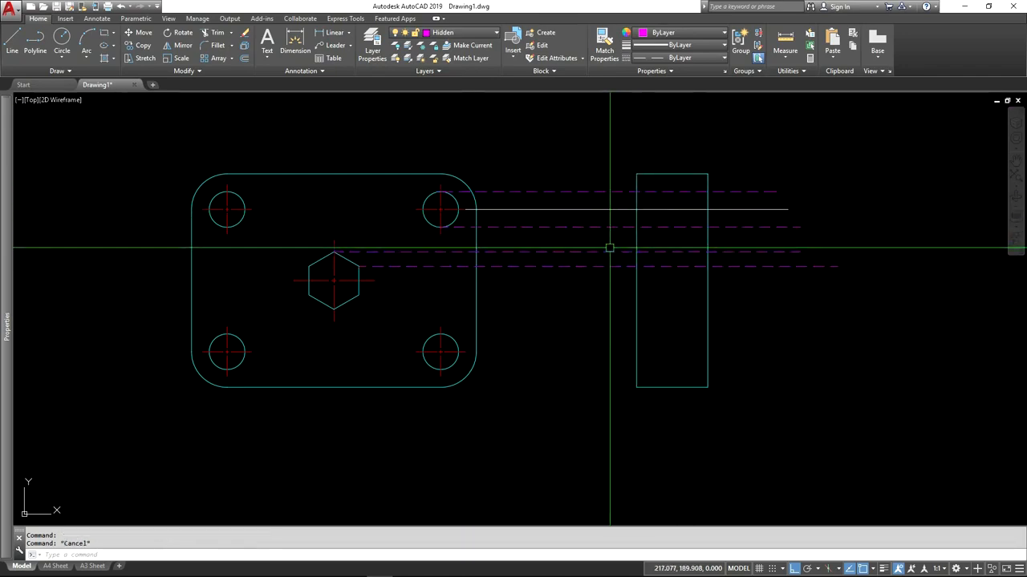
Move the upper right hole's projected center line to the Center layer.
left_click(584, 211)
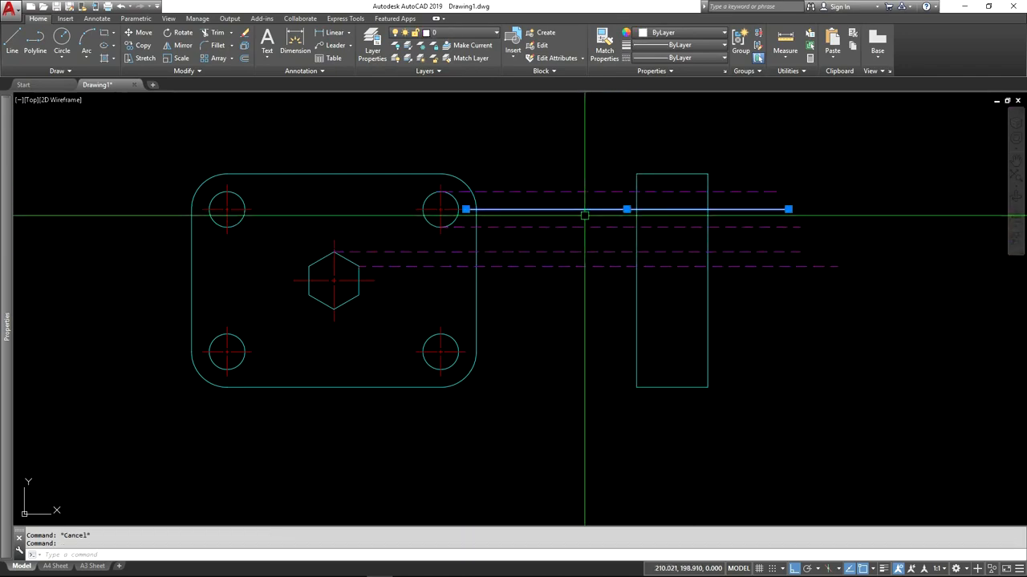
left_click(471, 34)
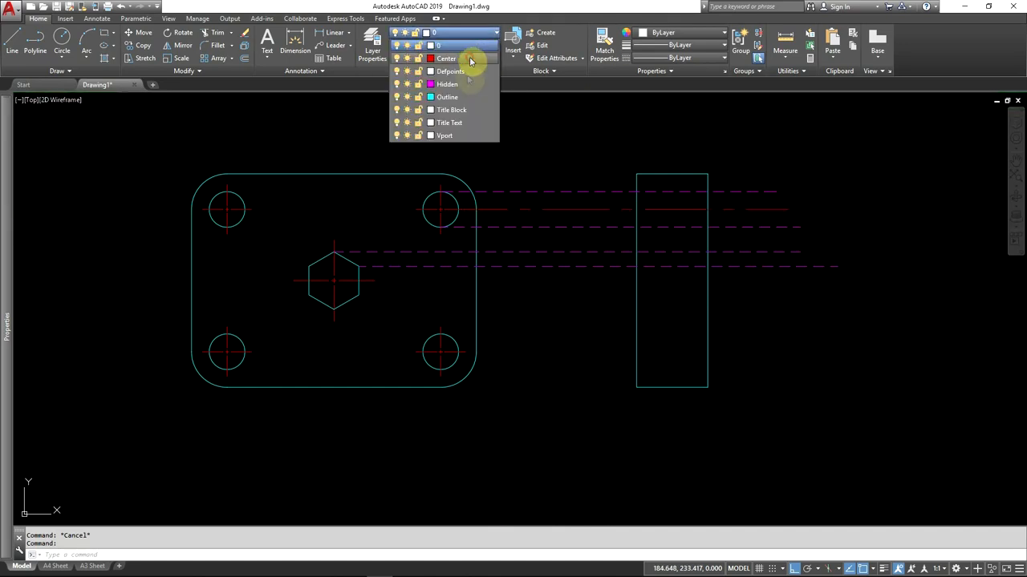
left_click(470, 60)
key("Escape")
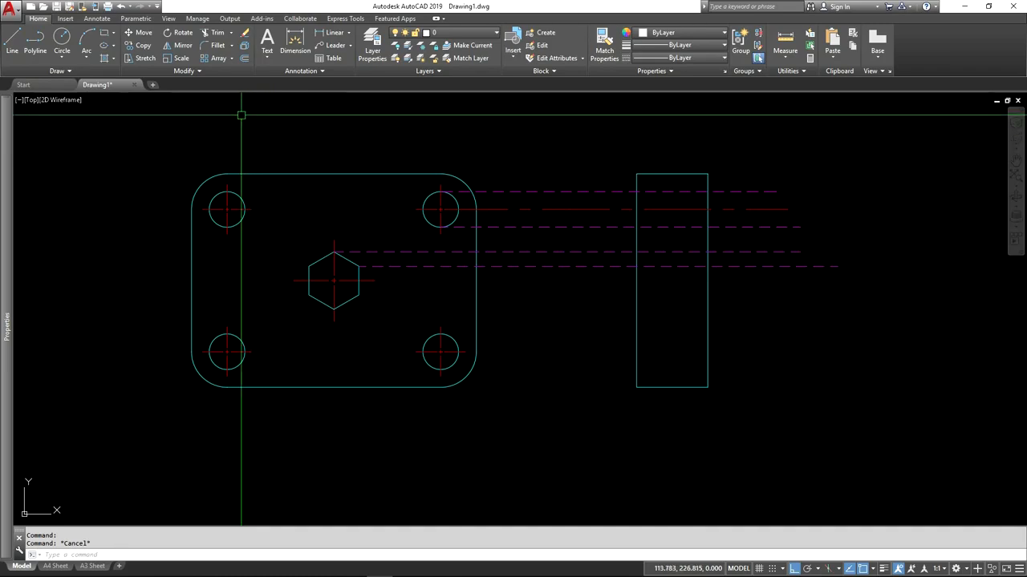
Trim the five projection lines where they run past the far edge of the side view, using the side-view rectangle as the cutting edge.
left_click(230, 36)
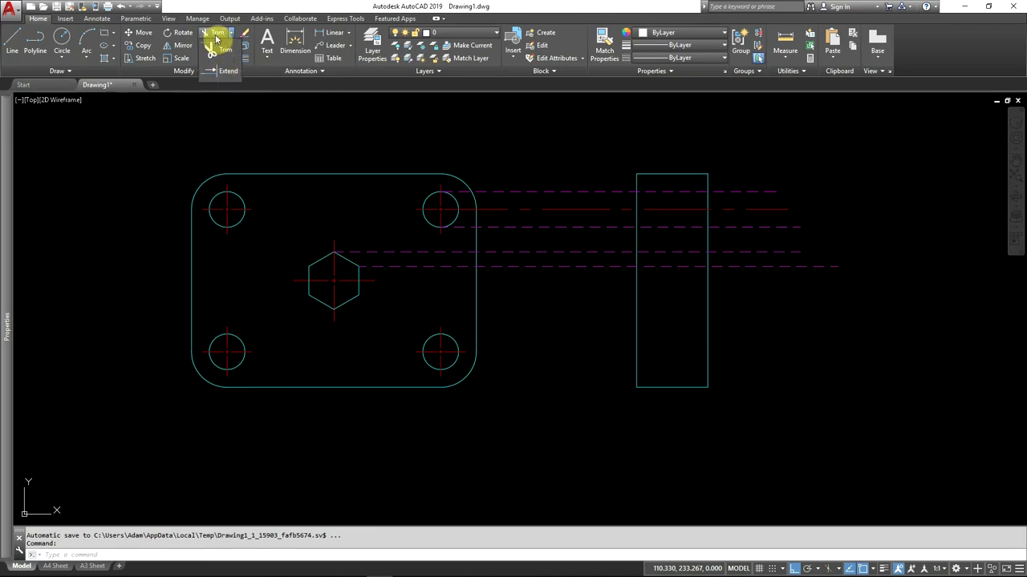
left_click(216, 38)
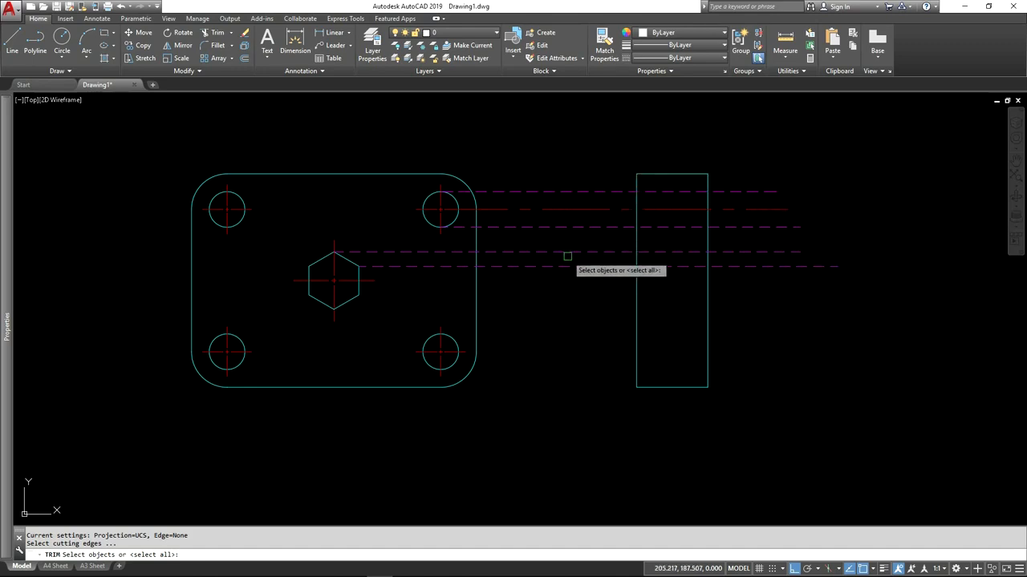
left_click(636, 282)
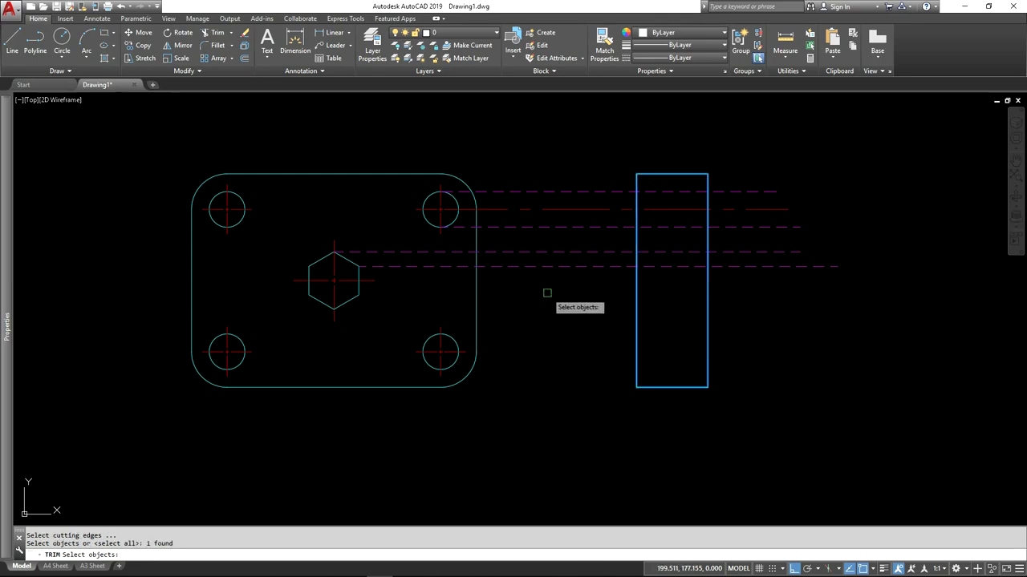
key("Return")
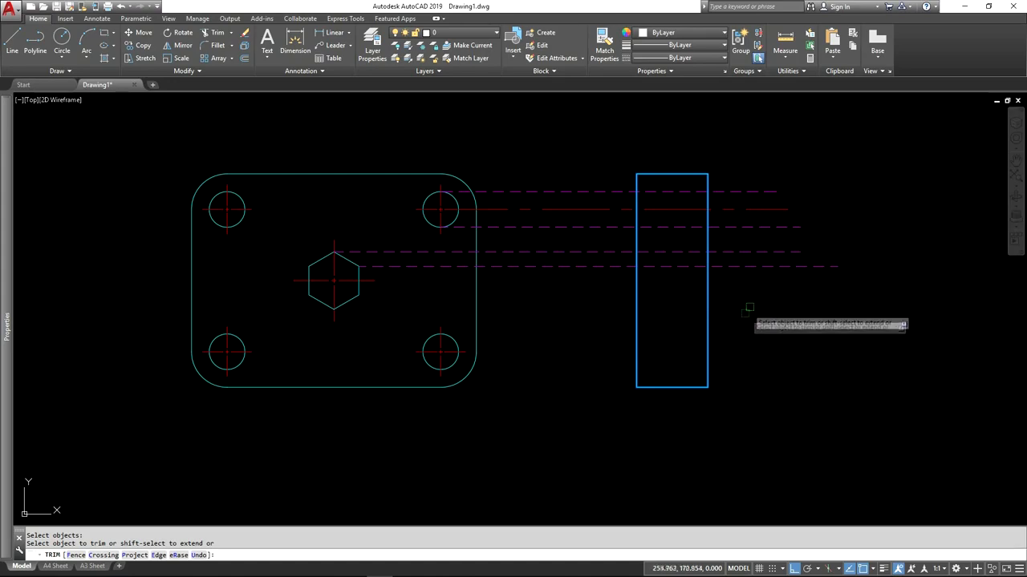
left_click(802, 303)
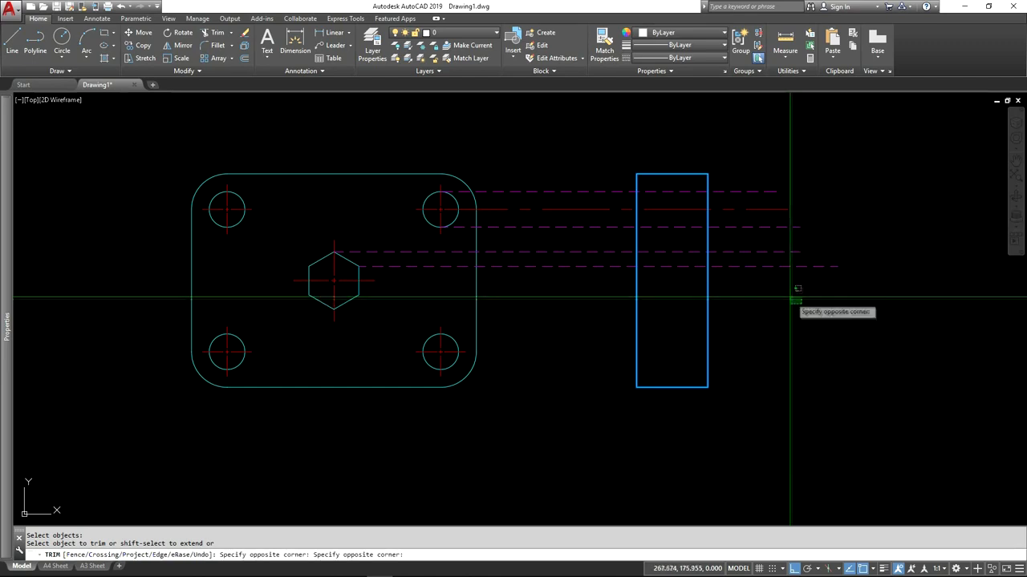
left_click(741, 163)
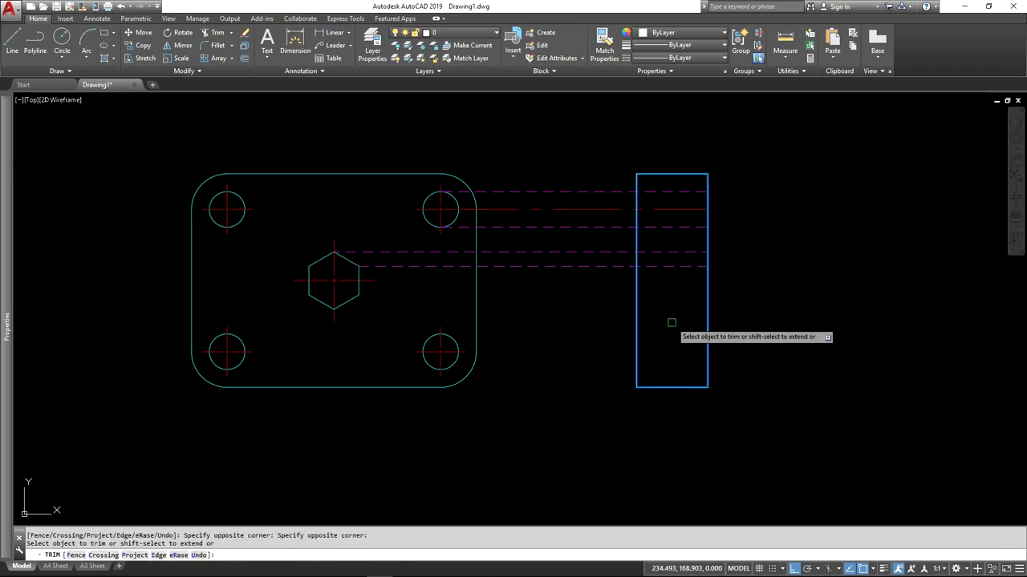
Trim away the projection lines inside the side-view rectangle and extend them back to its far edge.
left_click(693, 296)
left_click(656, 188)
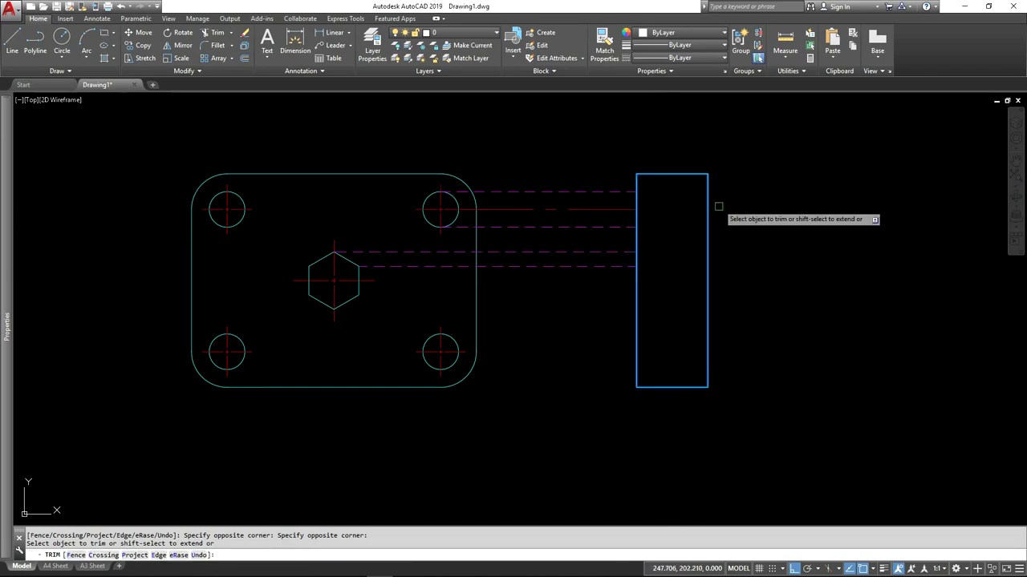
left_click(622, 163)
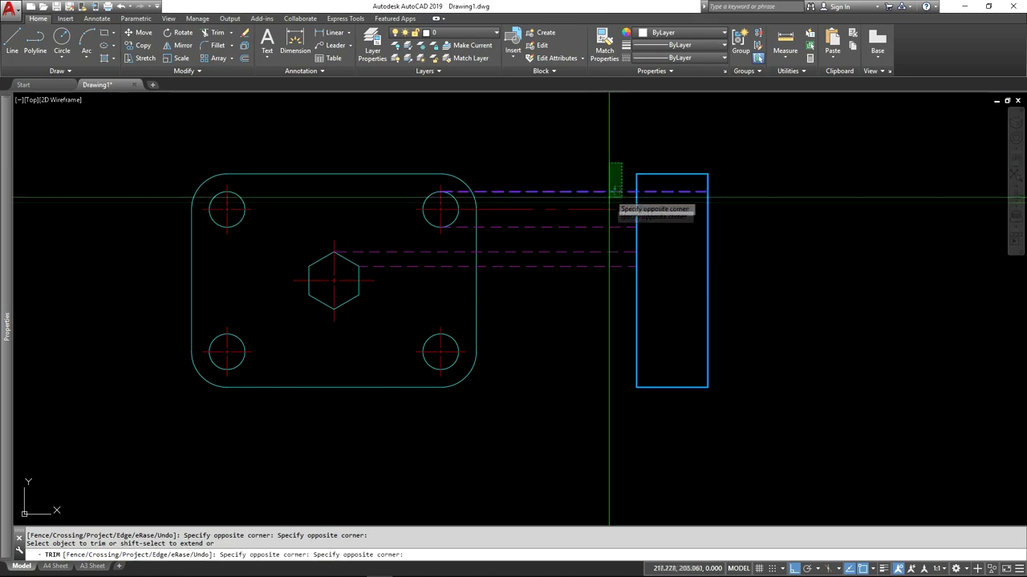
left_click(590, 300)
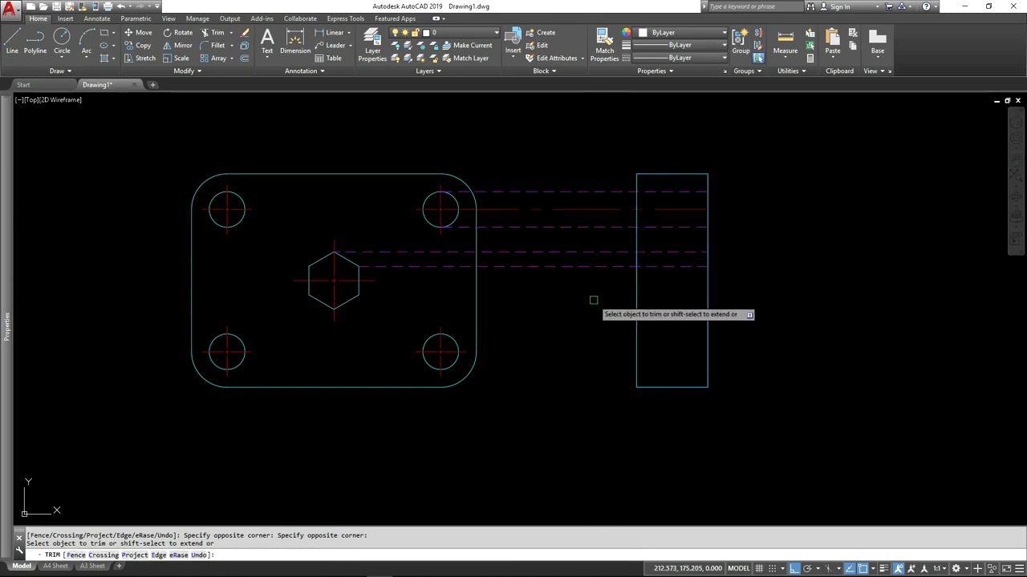
Trim off the parts of the five projection lines between the plate and the side view.
left_click(591, 293)
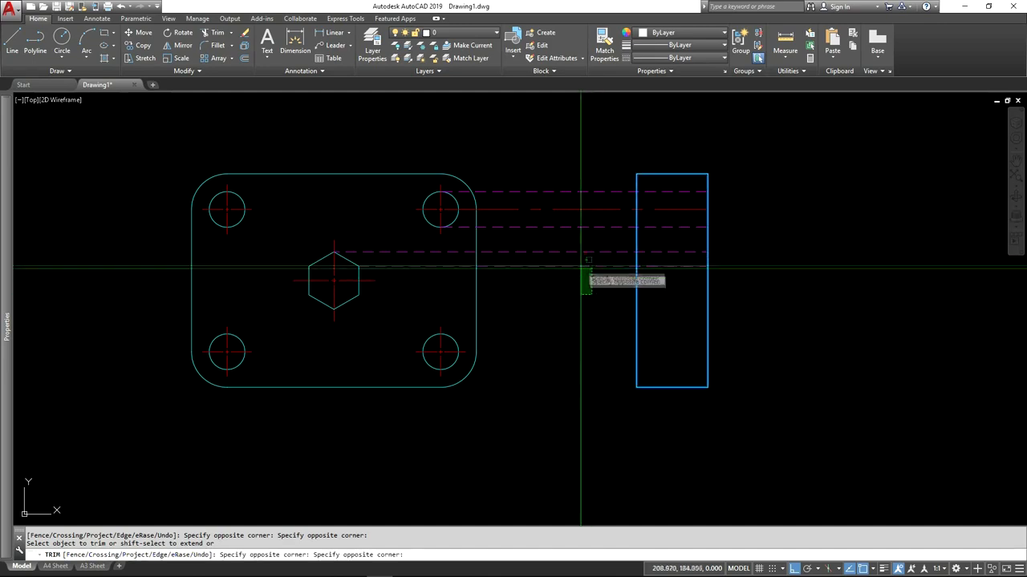
left_click(551, 162)
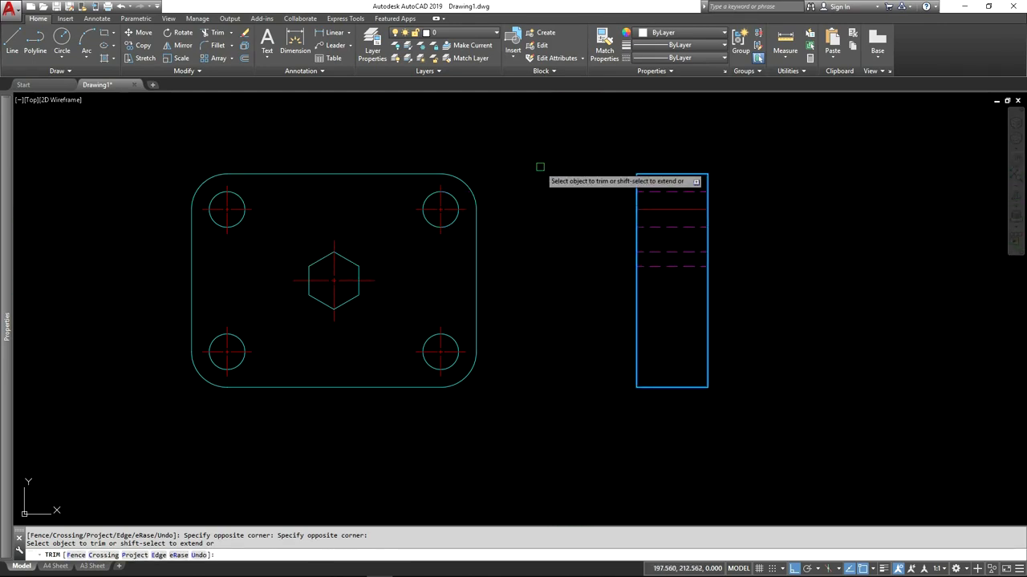
key("Return")
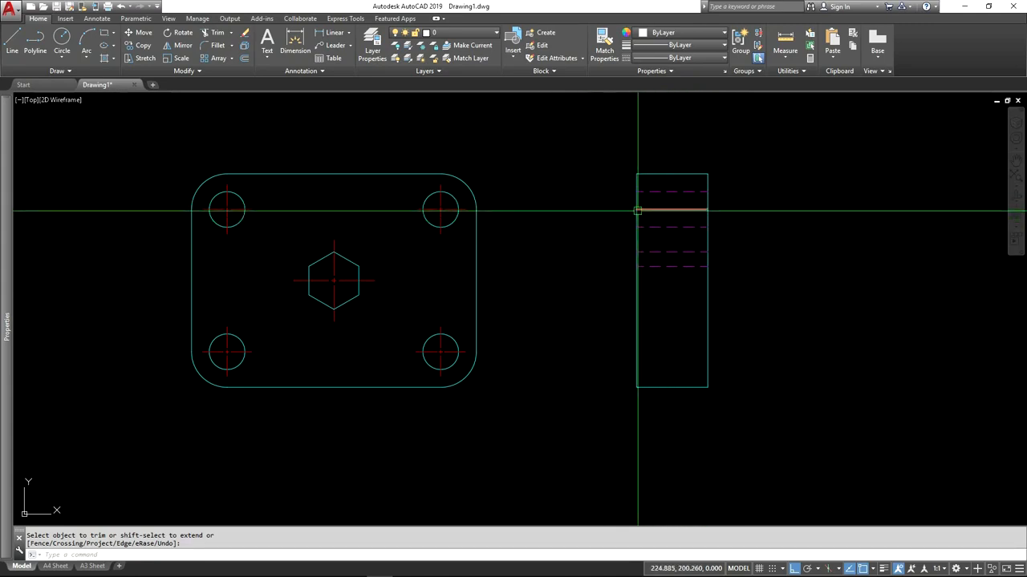
key("Escape")
left_click(682, 210)
left_click(707, 209)
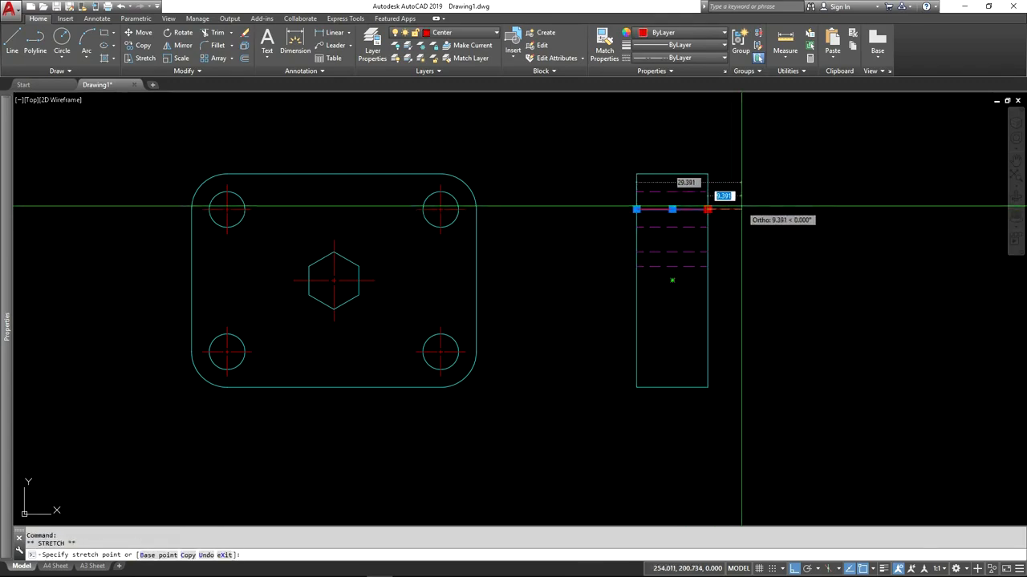
type("10")
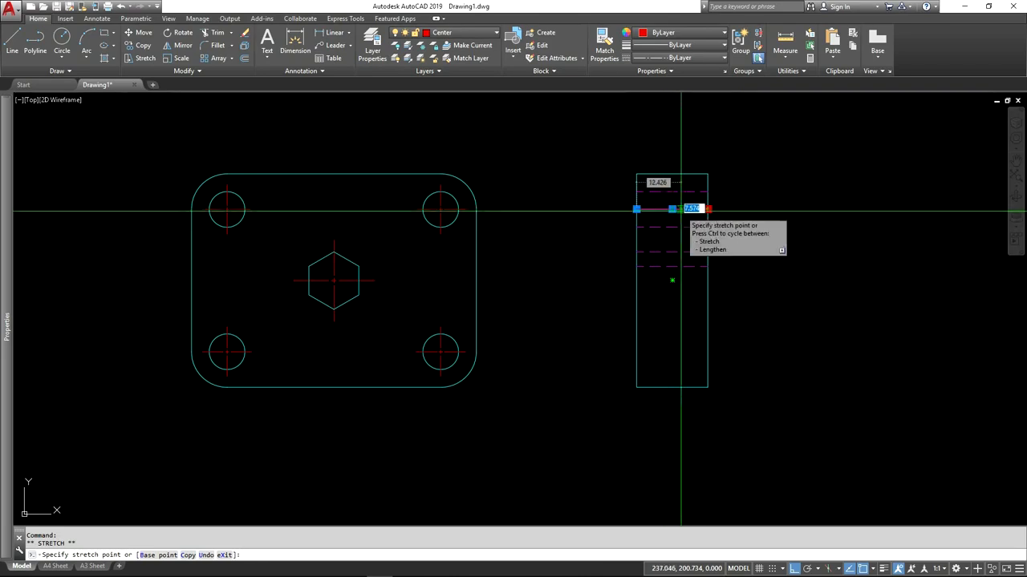
key("Escape")
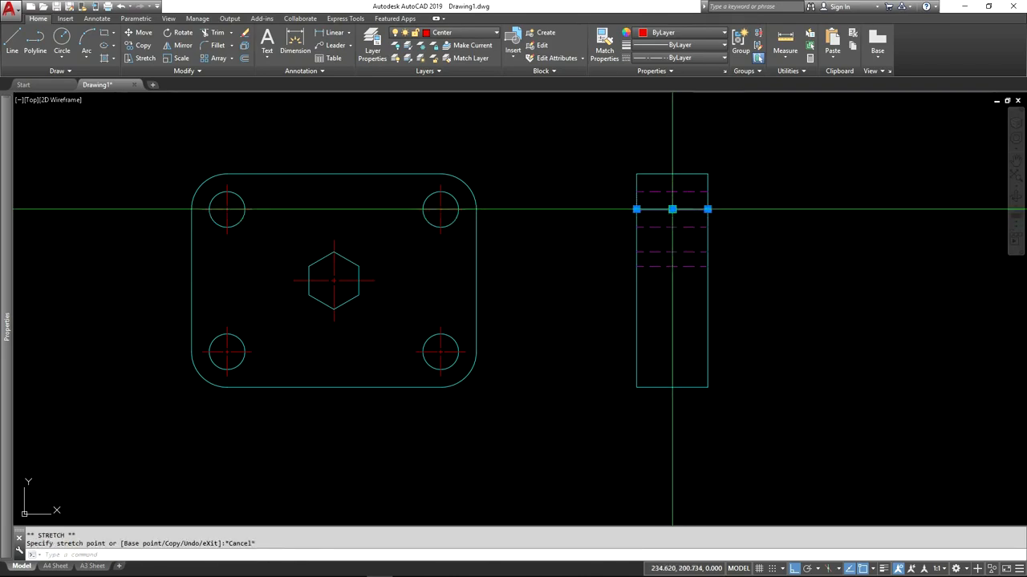
Try scaling the side view's center line by a factor of 2 about its midpoint.
left_click(672, 209)
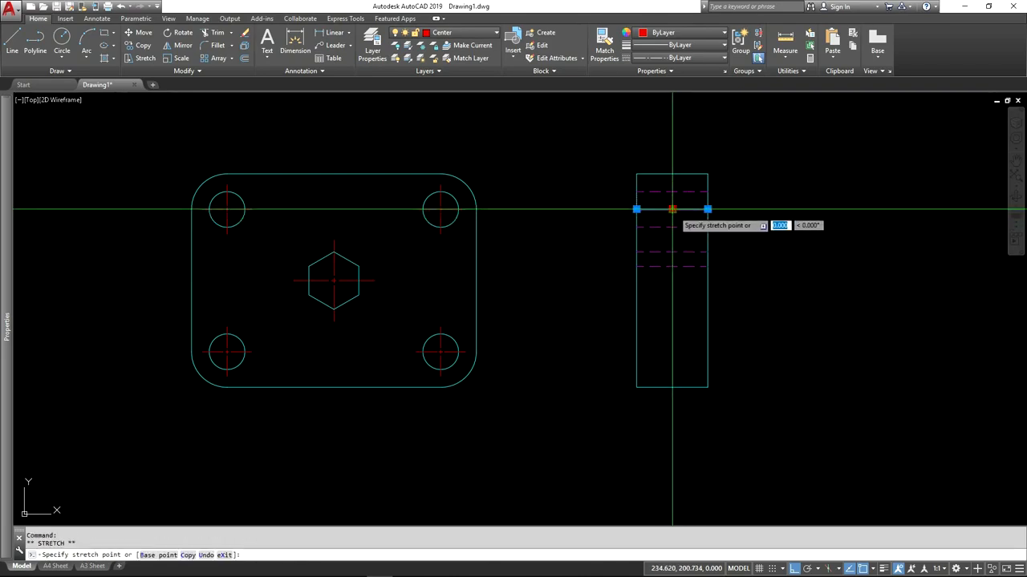
key("space")
key("space")
key("space")
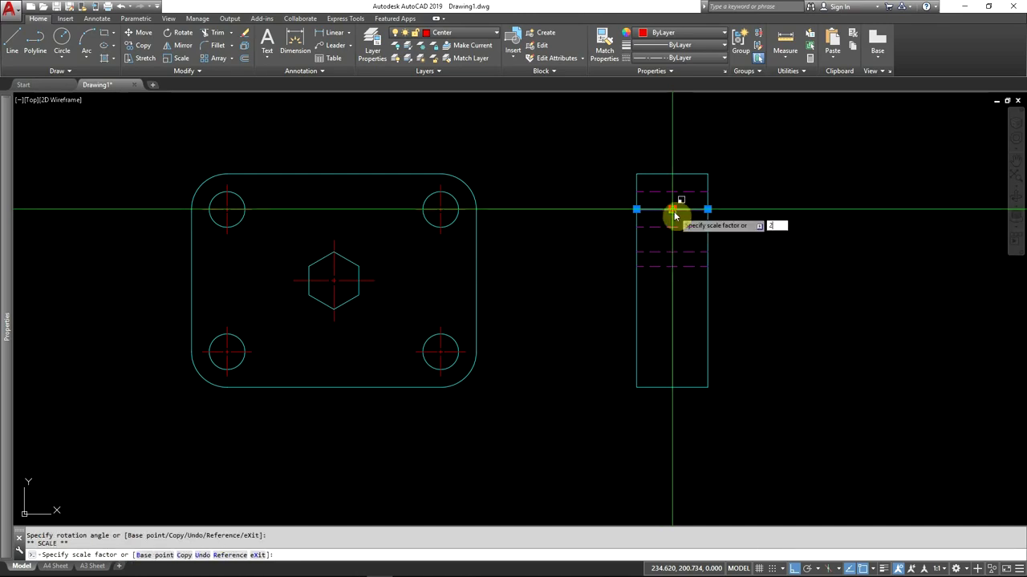
key("Return")
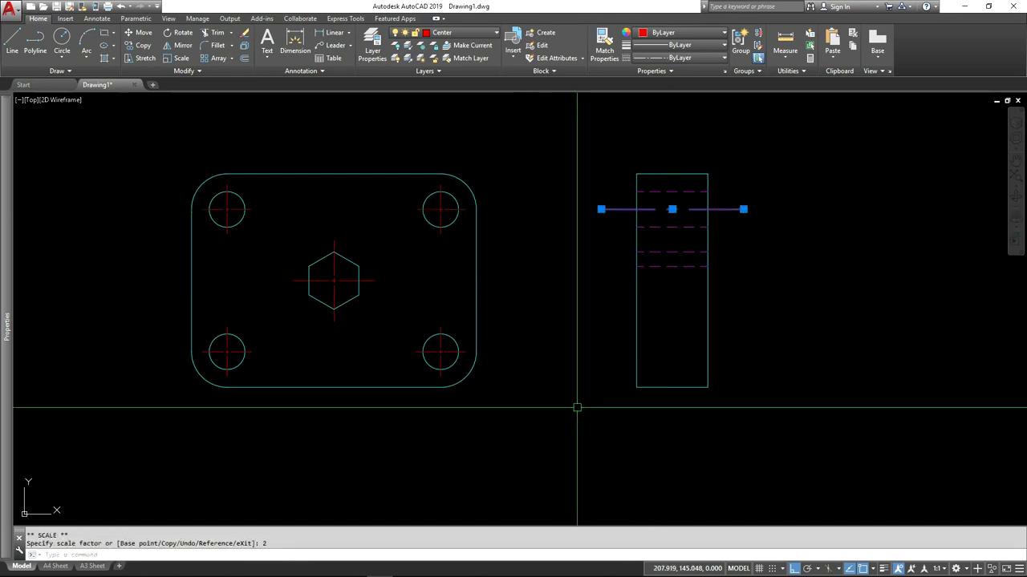
key("Escape")
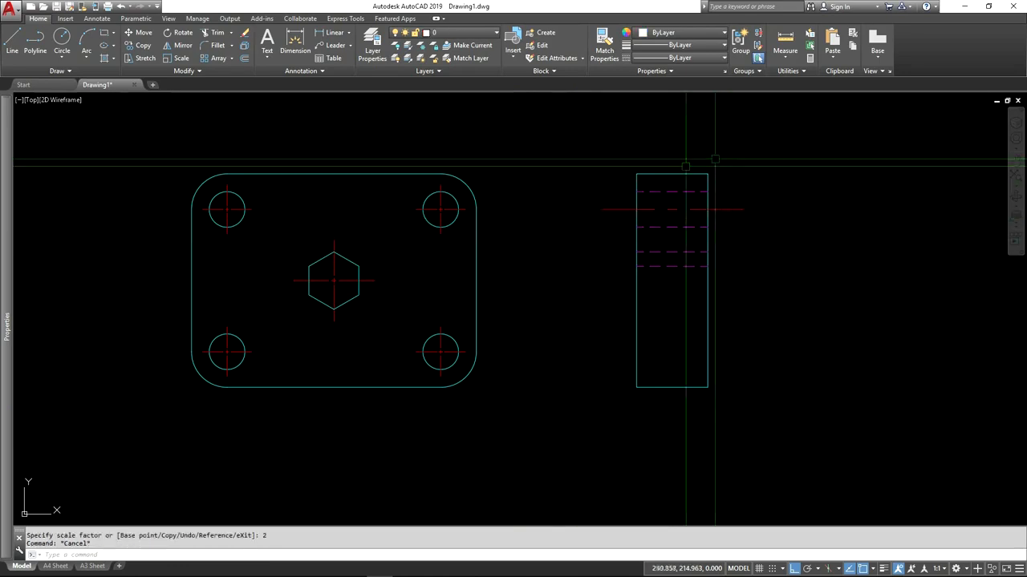
Undo the last scaling of the side view's center line and scale it by 1.5 about its midpoint instead.
left_click(676, 212)
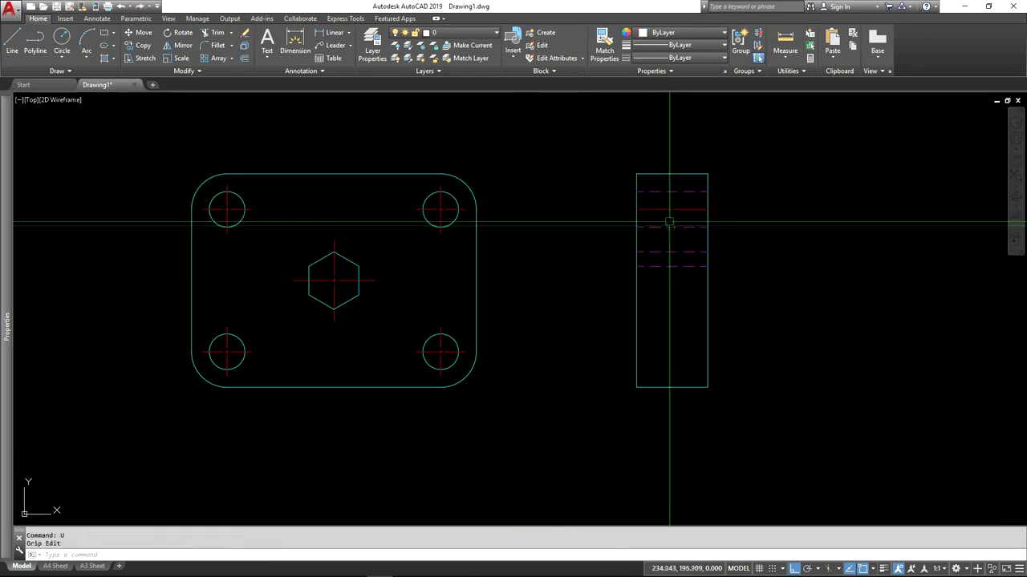
left_click(672, 209)
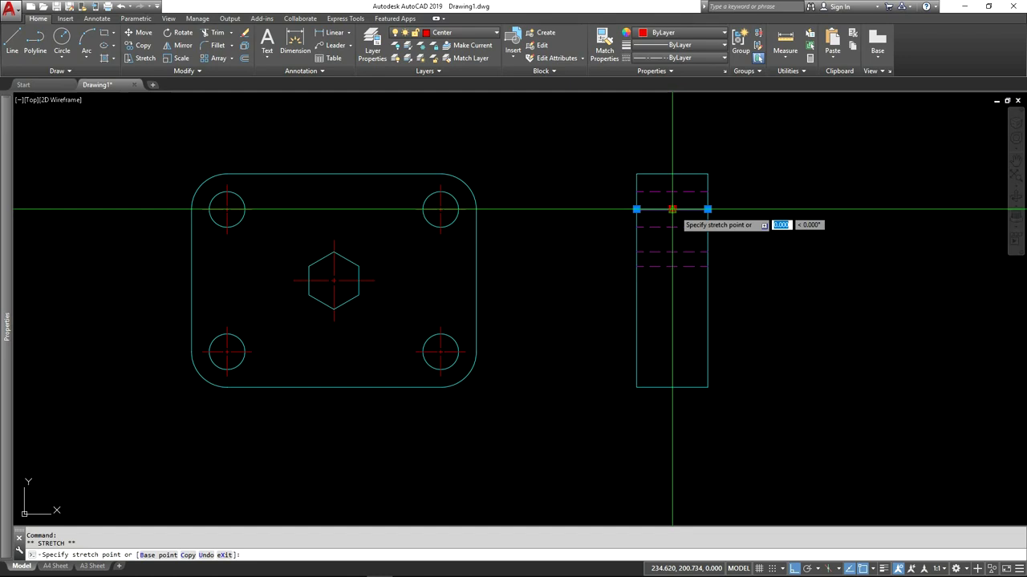
key("space")
key("space")
key("space")
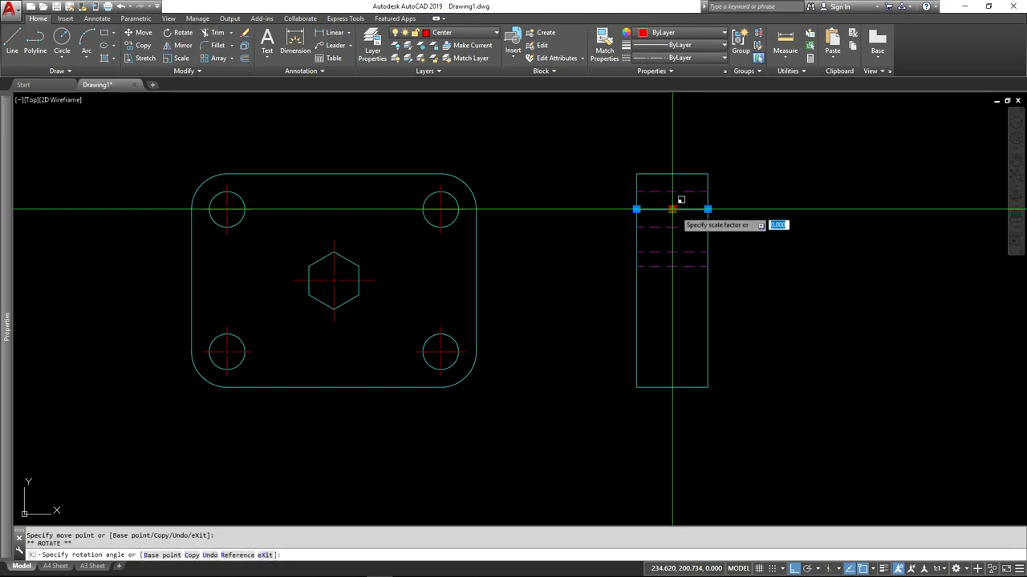
type("1.5")
key("Return")
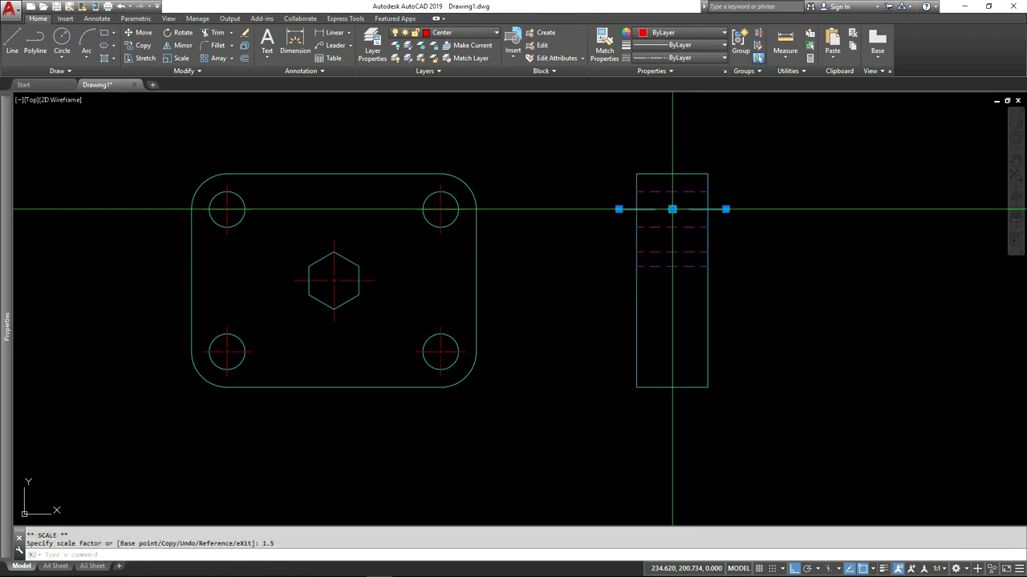
key("Escape")
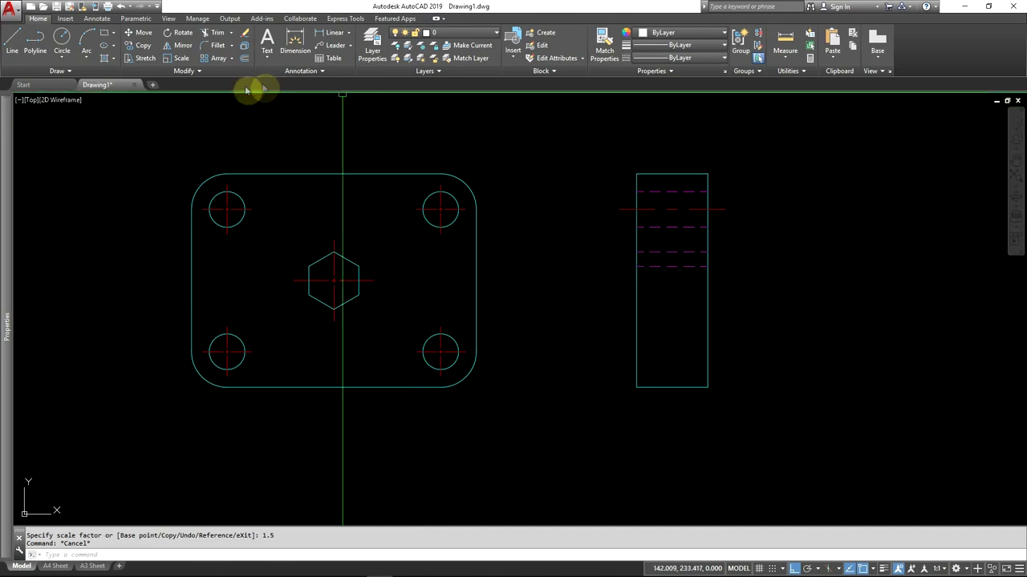
Mirror the side view's four hidden lines and center line about a horizontal axis through the rectangle's edge midpoint, keeping the originals.
left_click(174, 48)
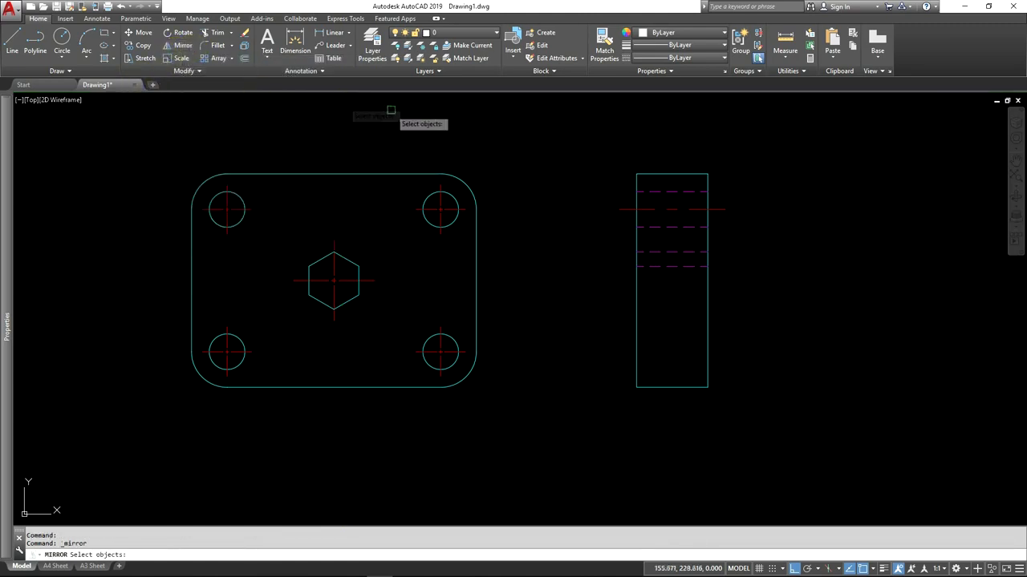
left_click(564, 136)
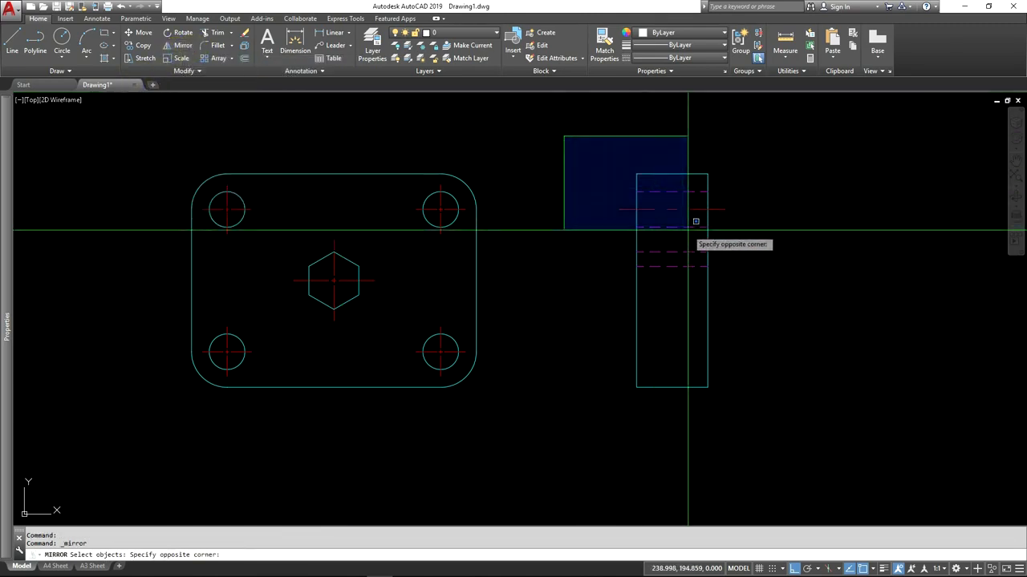
left_click(771, 287)
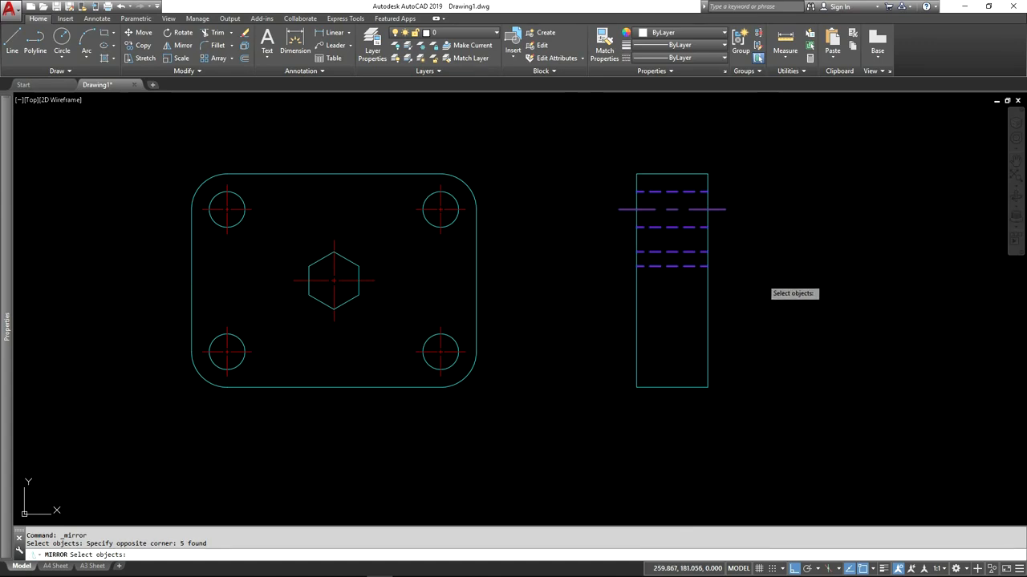
key("Return")
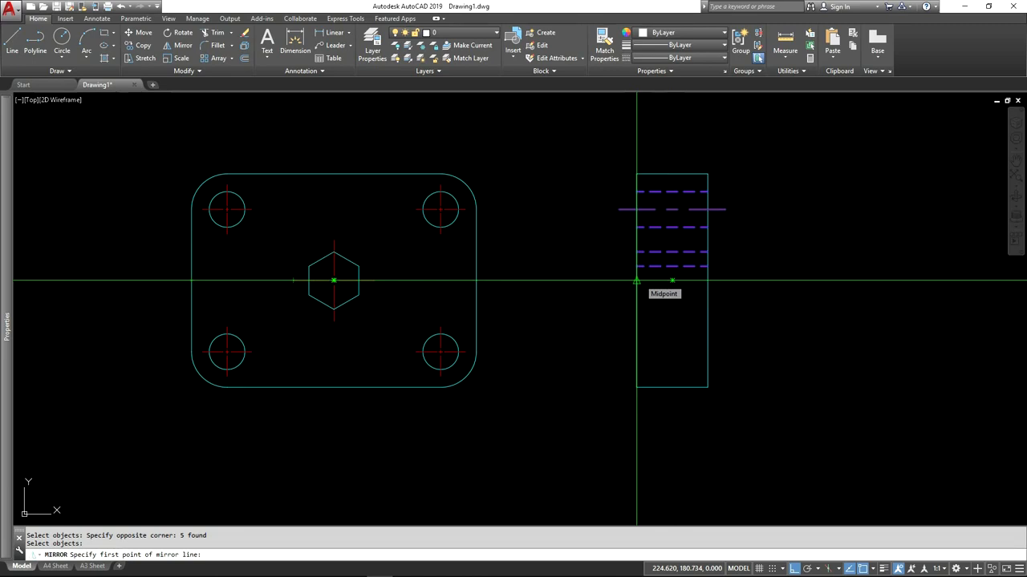
left_click(636, 281)
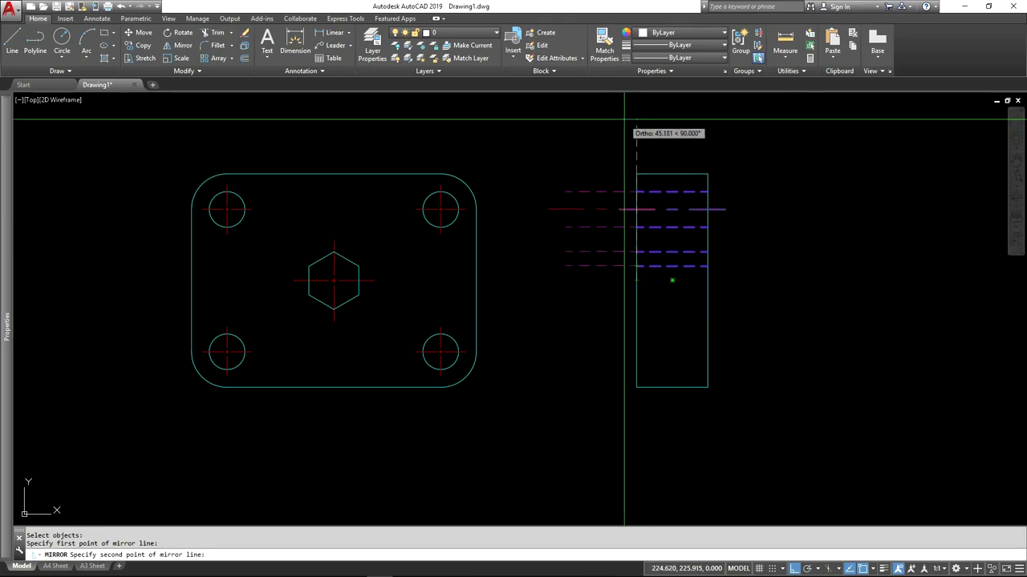
key("F8")
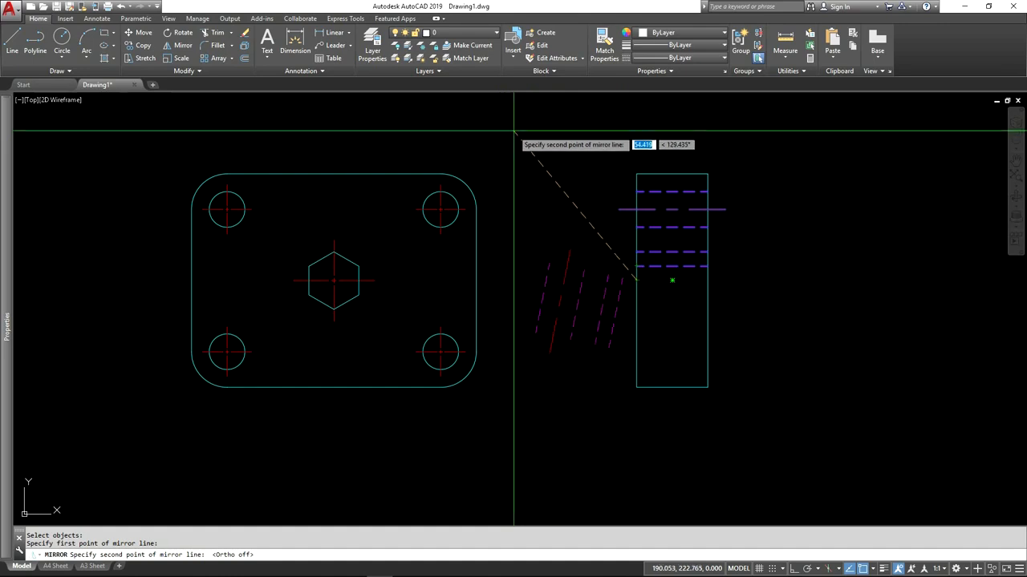
key("F8")
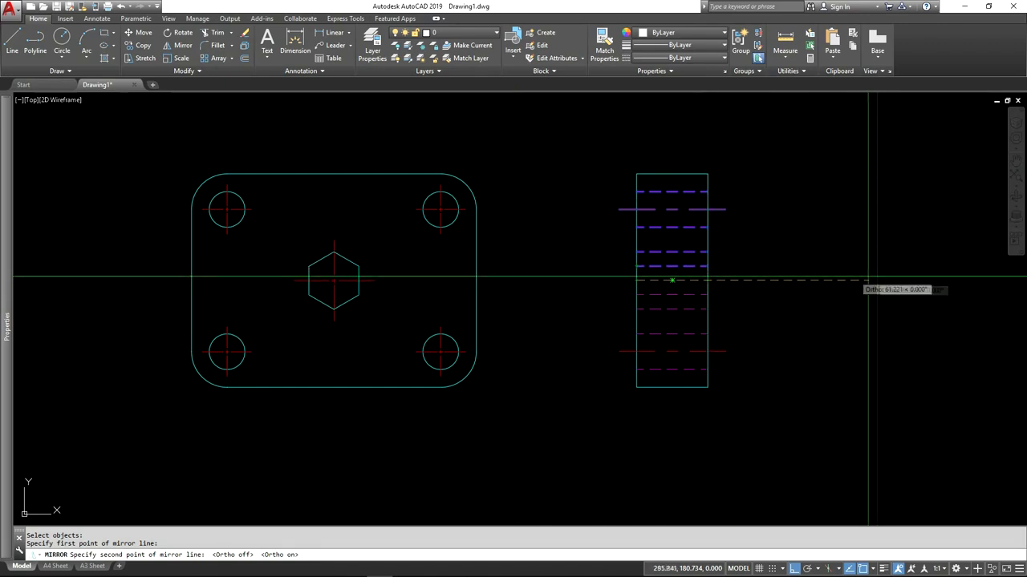
left_click(791, 266)
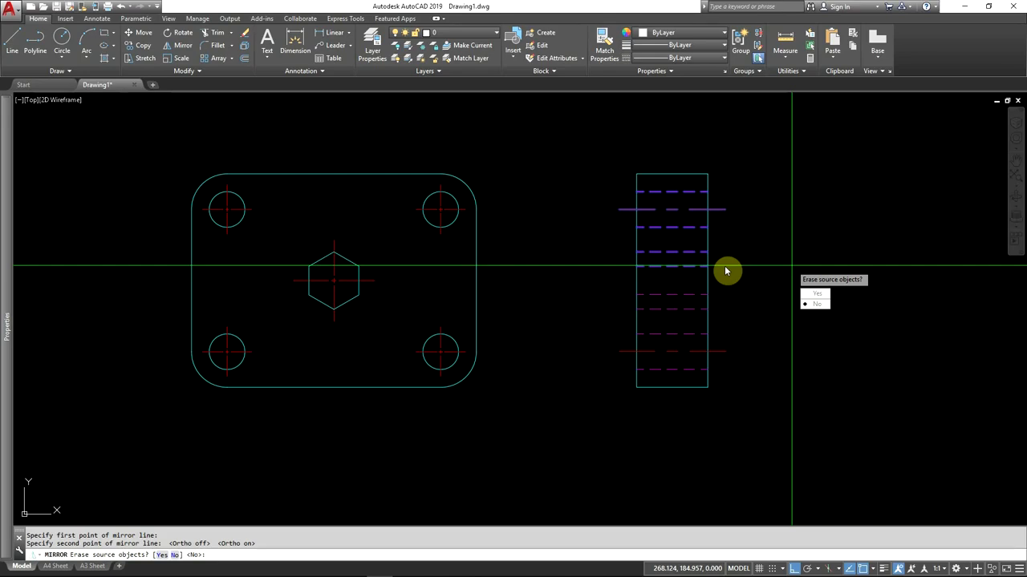
key("Return")
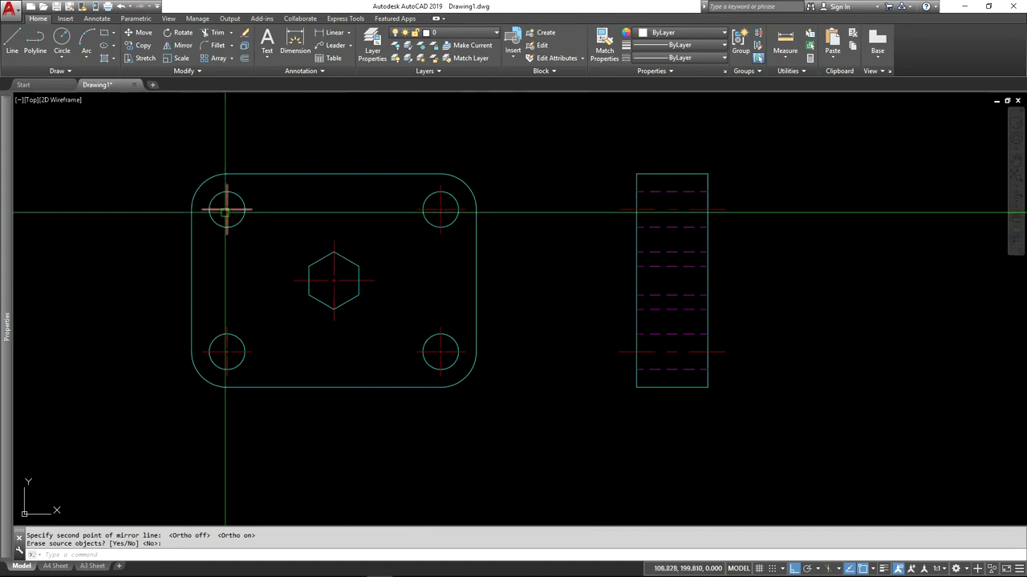
Delete the upper-left hole's center mark and add a new one to that circle with DIMCENTER.
key("Return")
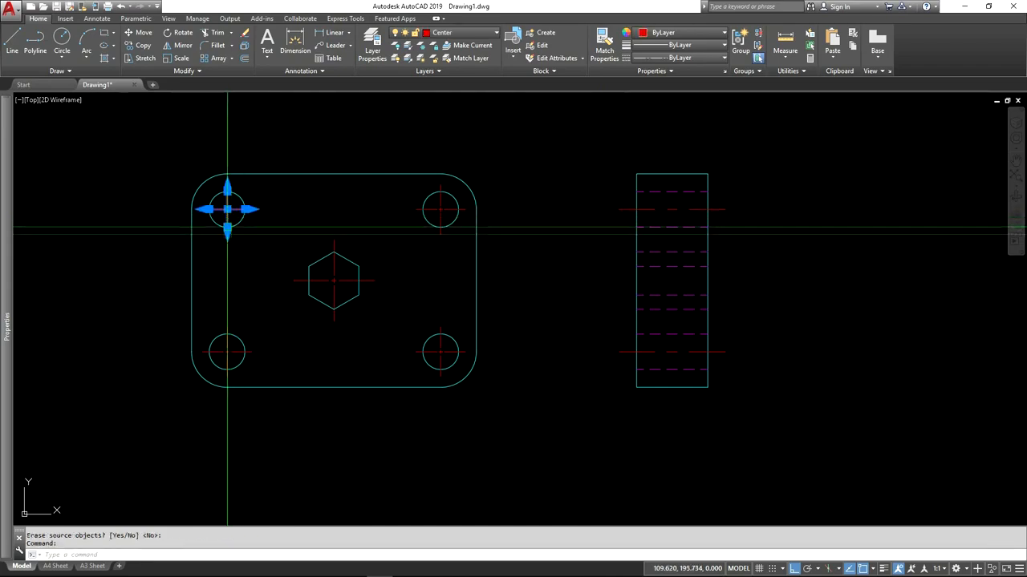
key("Delete")
scroll(228, 217, "up", 4)
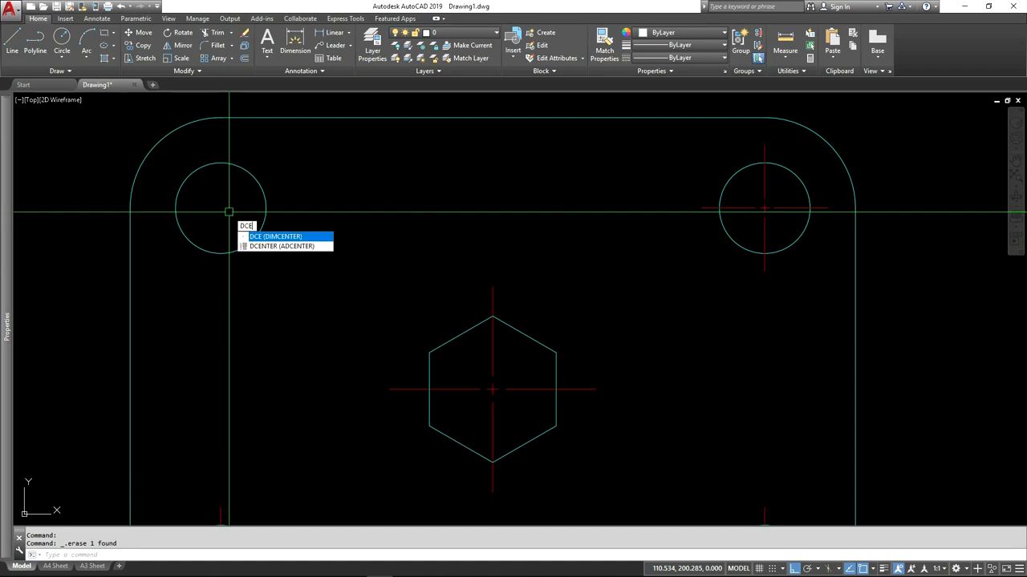
key("Return")
left_click(254, 178)
Scale the upper-left hole's new center mark by a factor of 3 about its center and assign it to the Center layer.
left_click(218, 202)
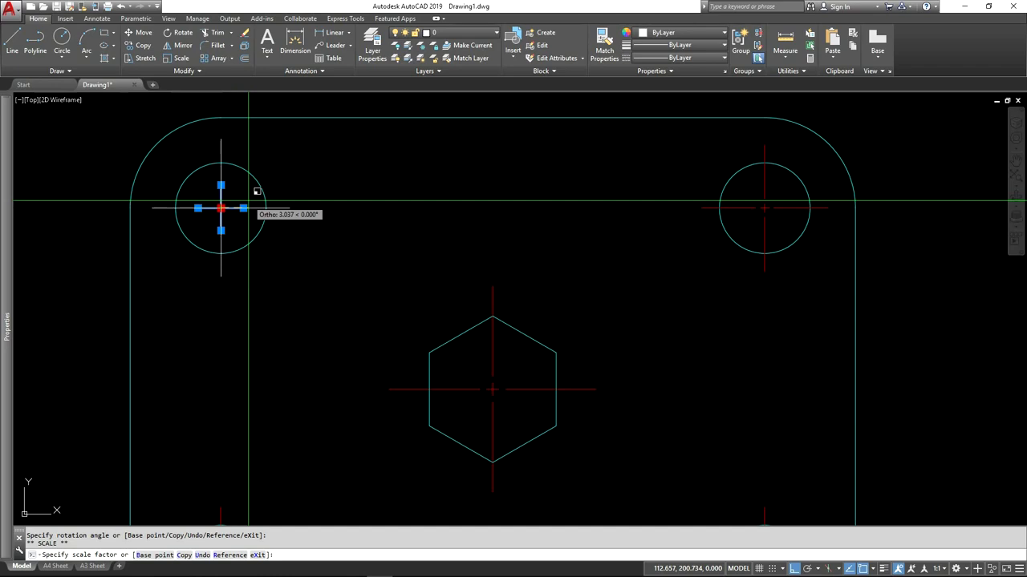
key("Return")
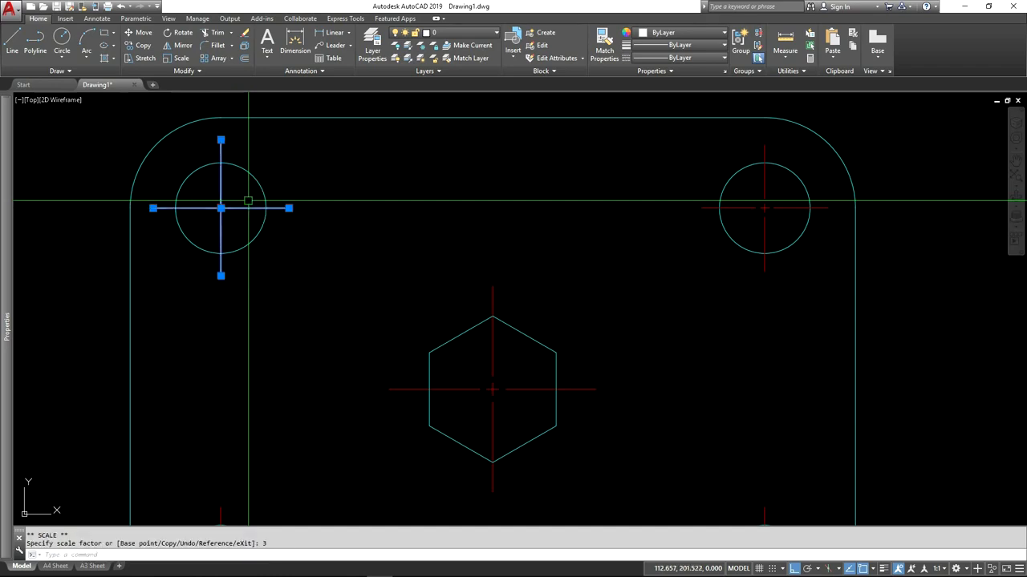
left_click(455, 33)
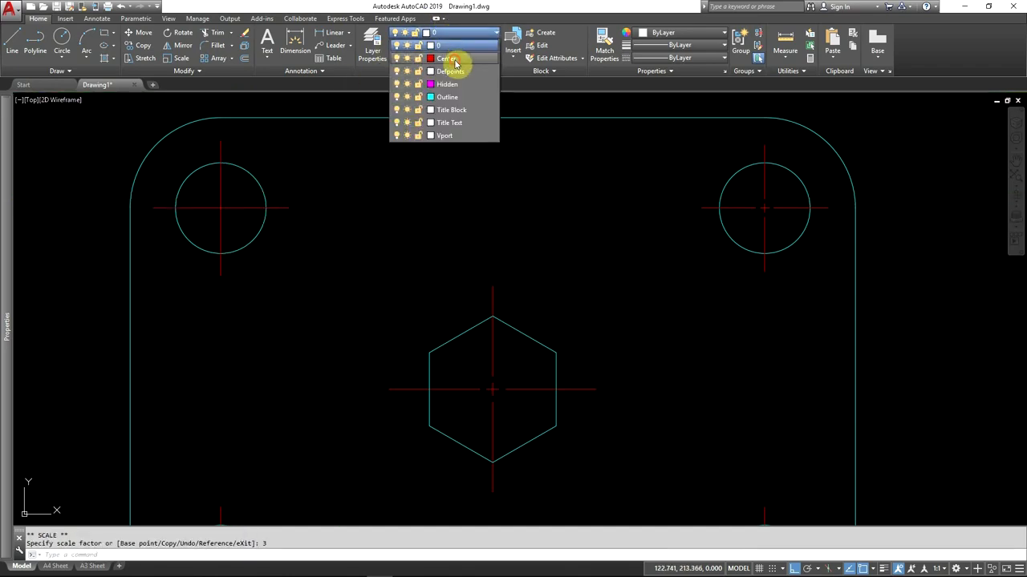
left_click(449, 58)
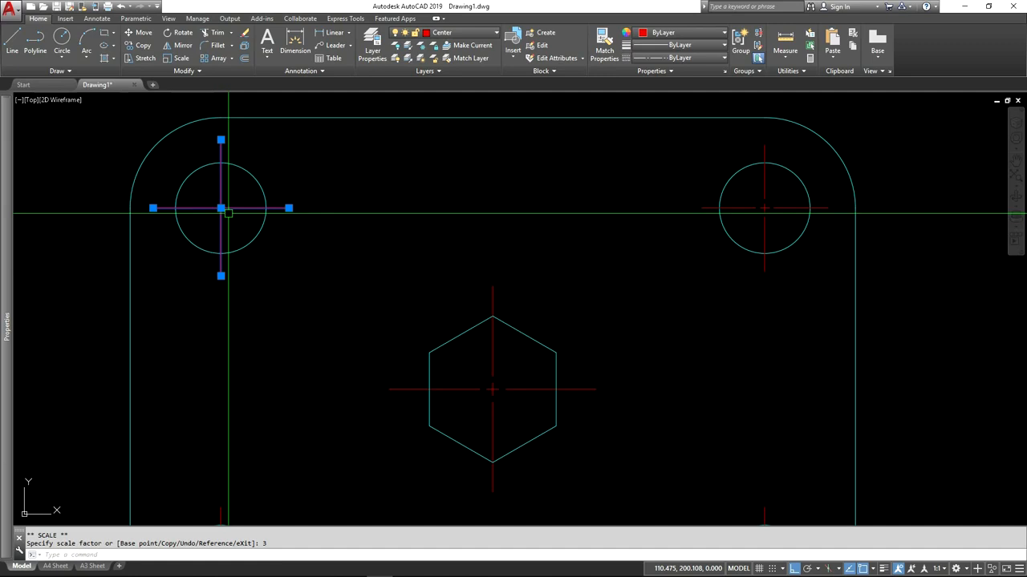
scroll(228, 213, "down", 6)
scroll(326, 255, "up", 2)
scroll(165, 208, "up", 2)
key("Escape")
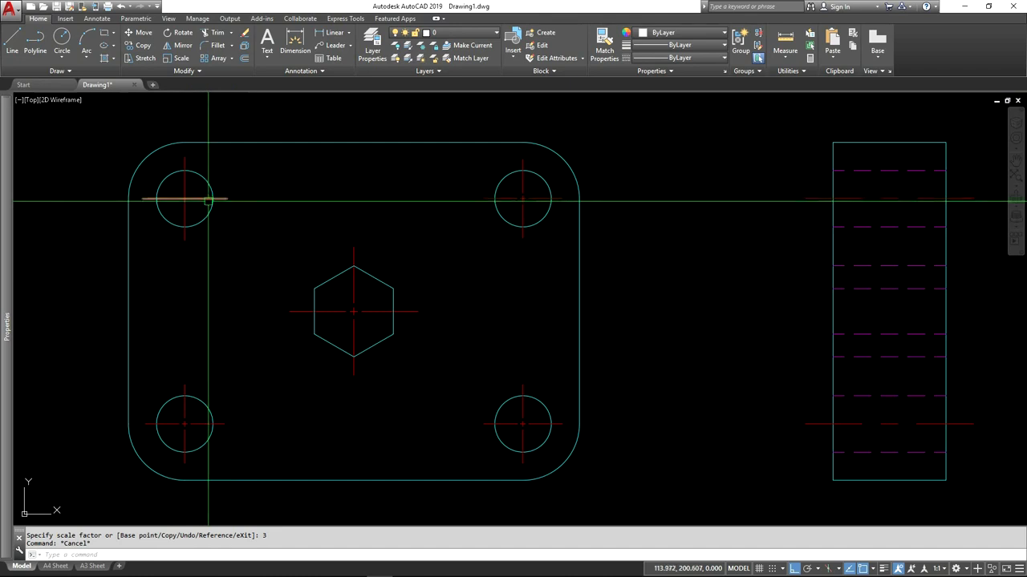
Stretch the horizontal center line of the upper-left hole in stages toward the upper-right hole until its dash pattern shows.
left_click(227, 199)
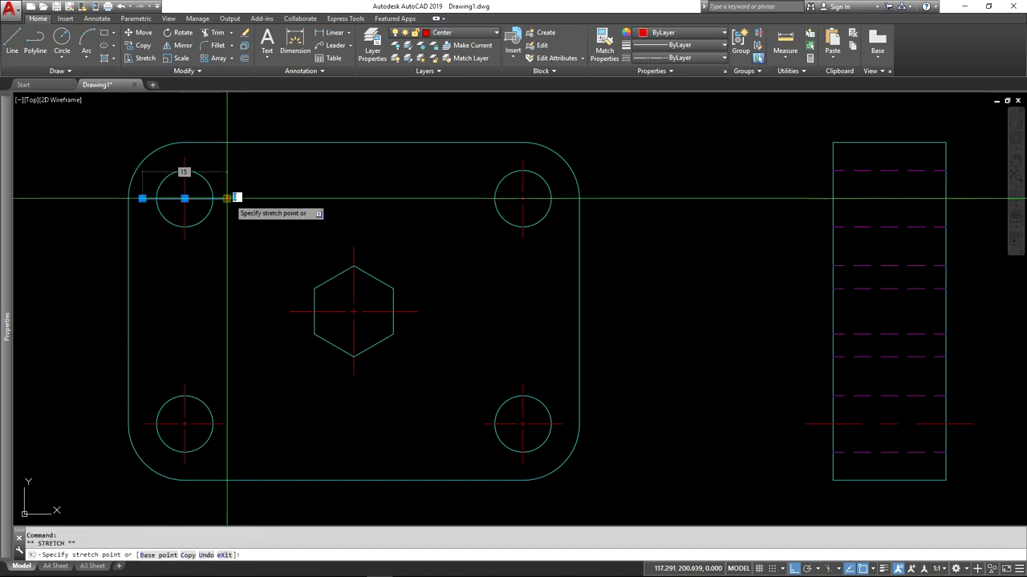
left_click(240, 199)
scroll(200, 202, "up", 4)
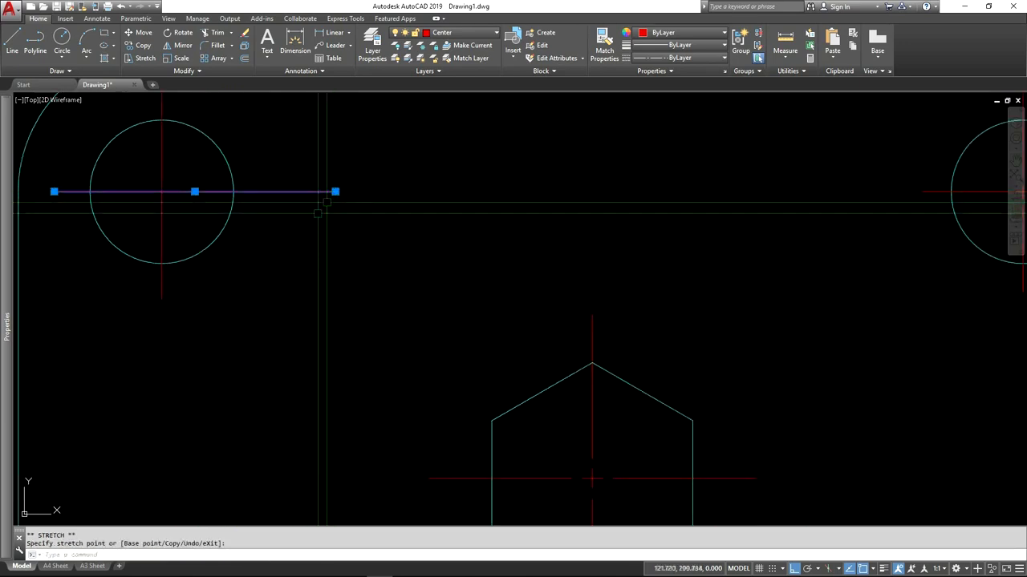
left_click(396, 192)
left_click(451, 192)
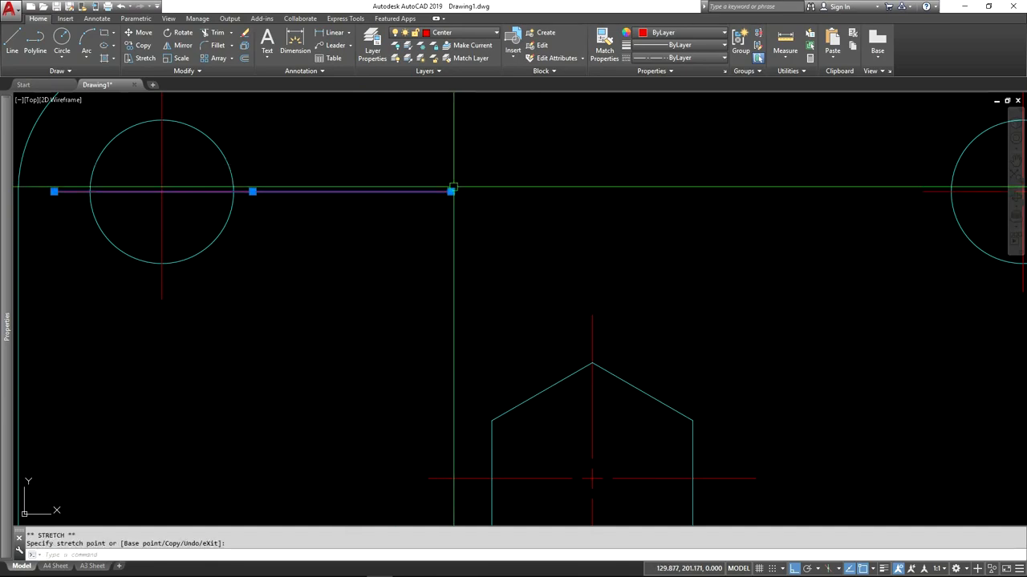
left_click(450, 192)
left_click(501, 190)
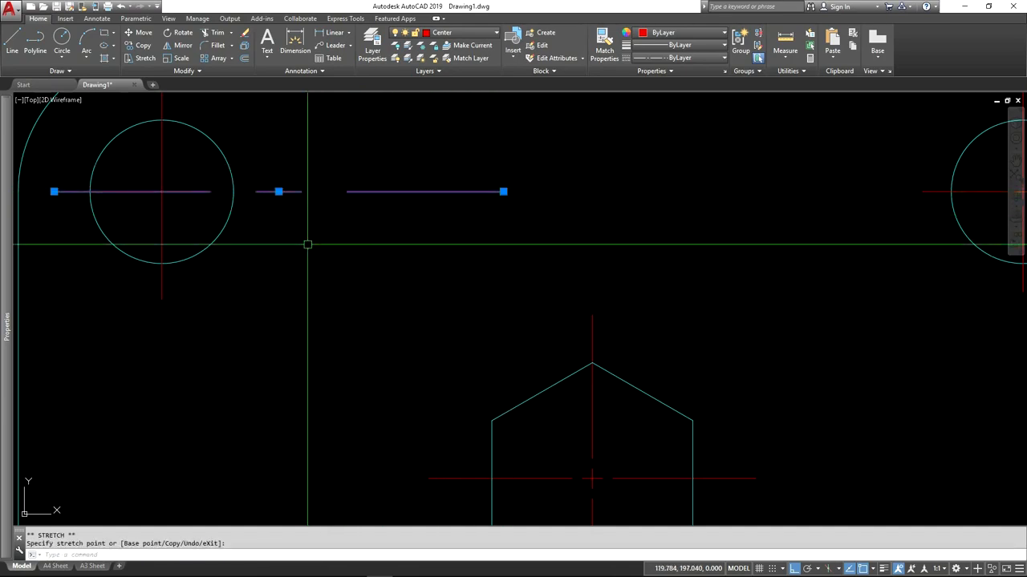
scroll(321, 236, "down", 3)
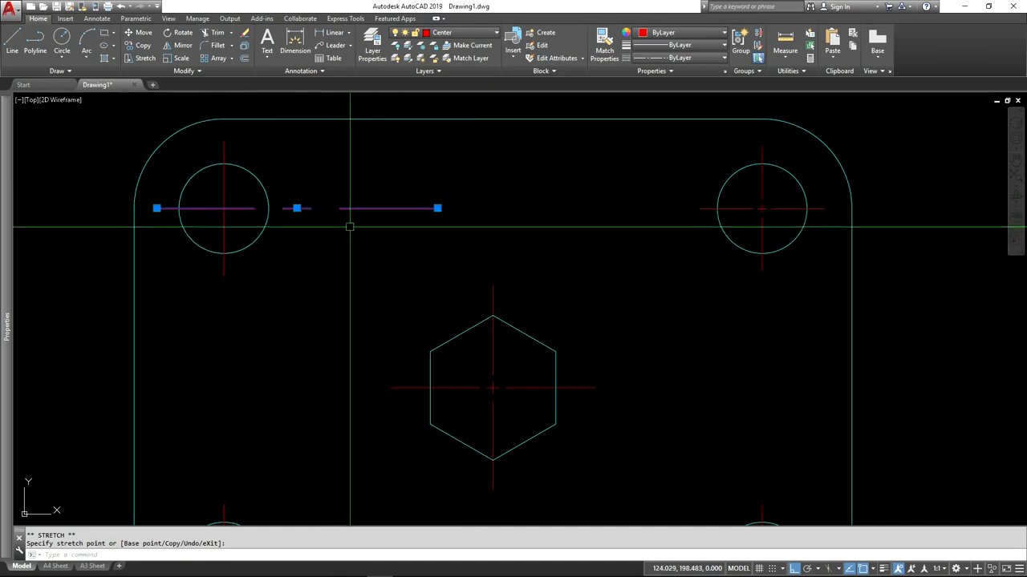
key("Escape")
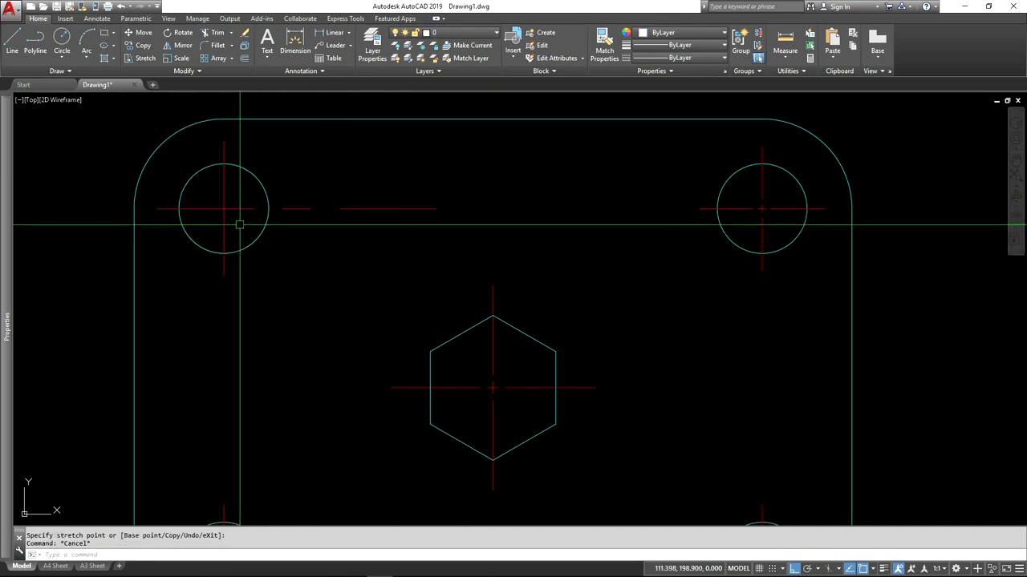
key("Escape")
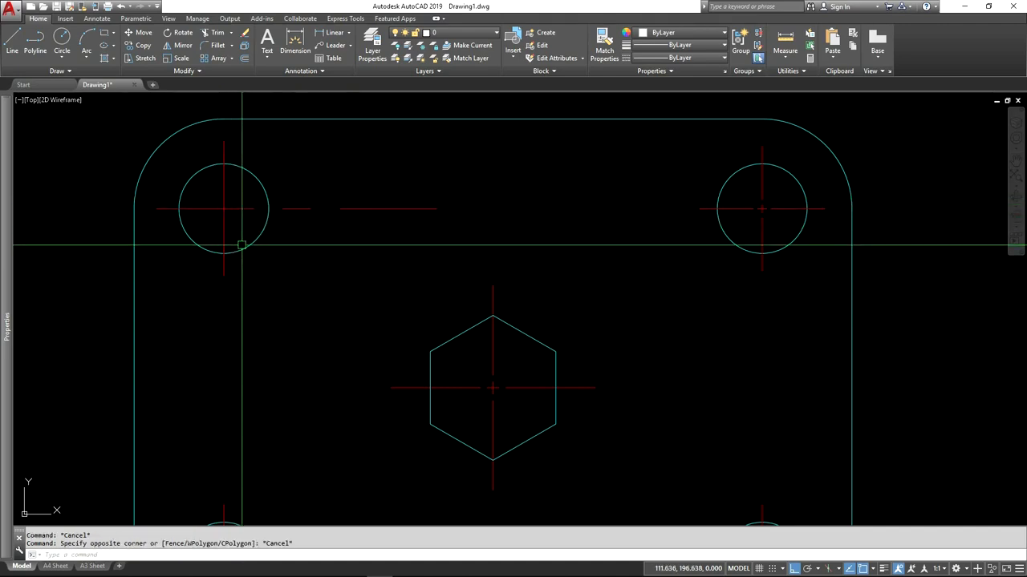
Undo the stretching, layer change, scaling and replacement of the upper-left hole's center mark, back to the original mark.
type("u")
key("Return")
scroll(363, 308, "down", 4)
scroll(363, 308, "up", 2)
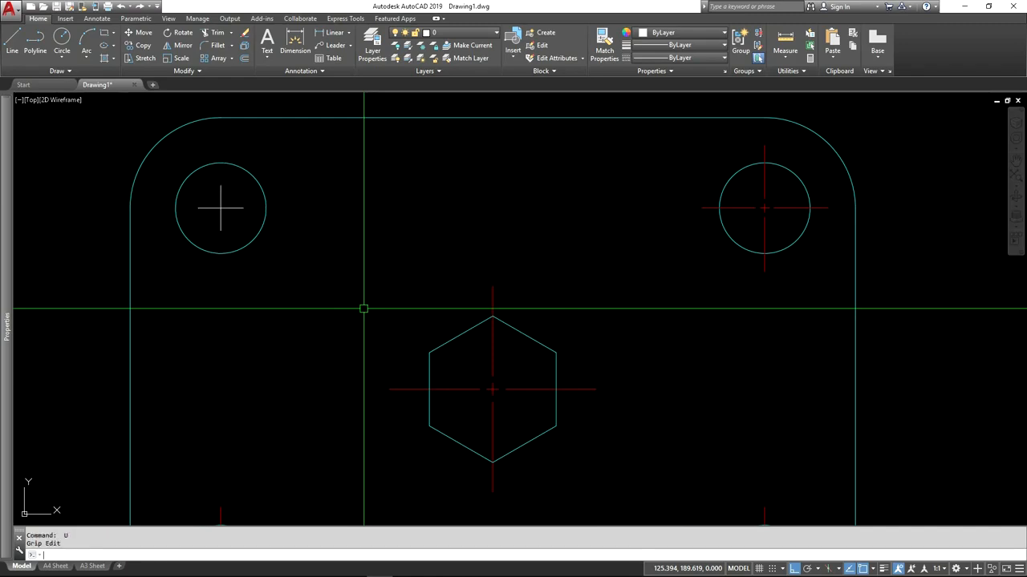
scroll(363, 309, "down", 3)
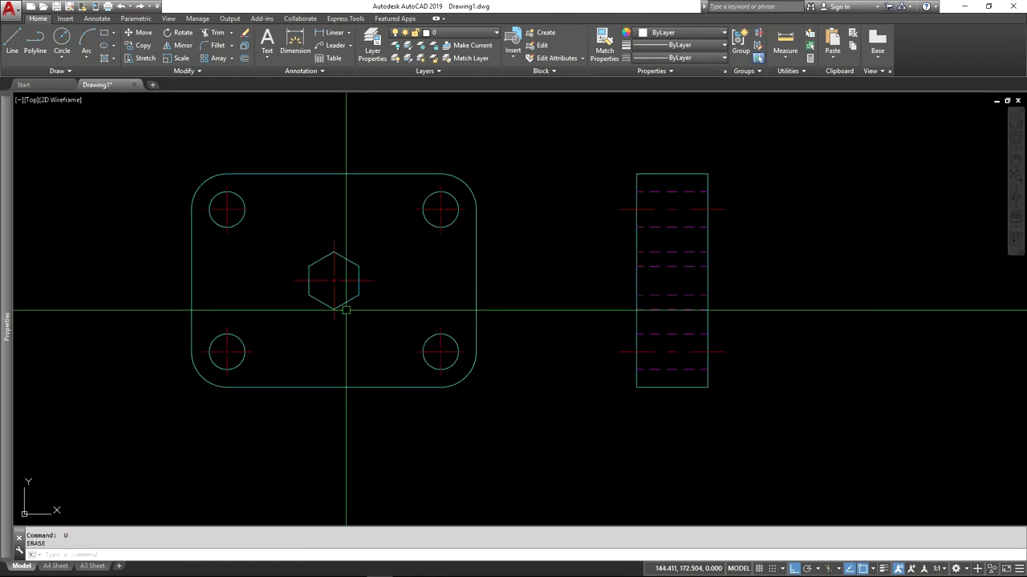
mouse_move(233, 314)
middle_mouse_down()
mouse_move(273, 304)
mouse_move(274, 326)
middle_mouse_up()
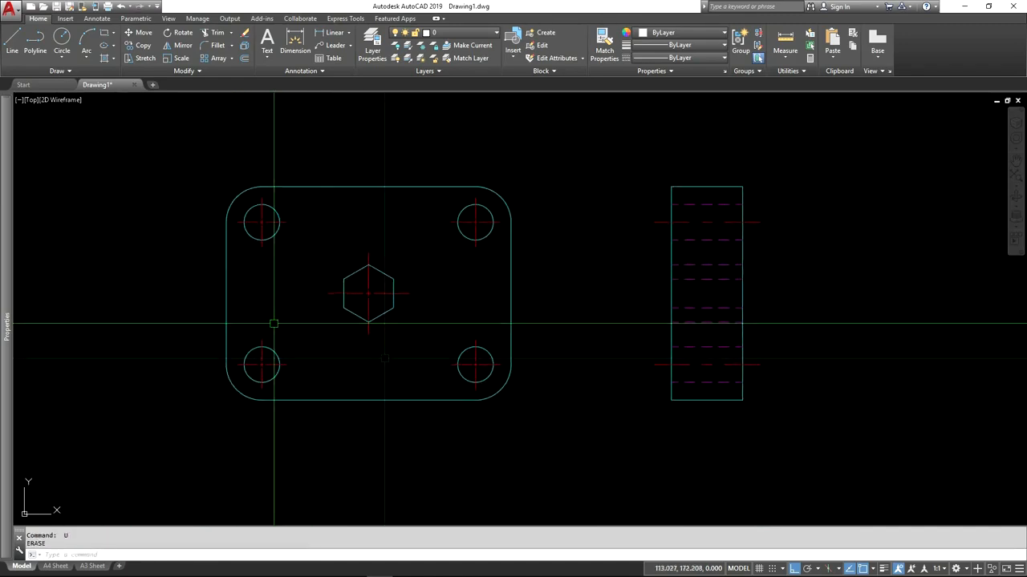